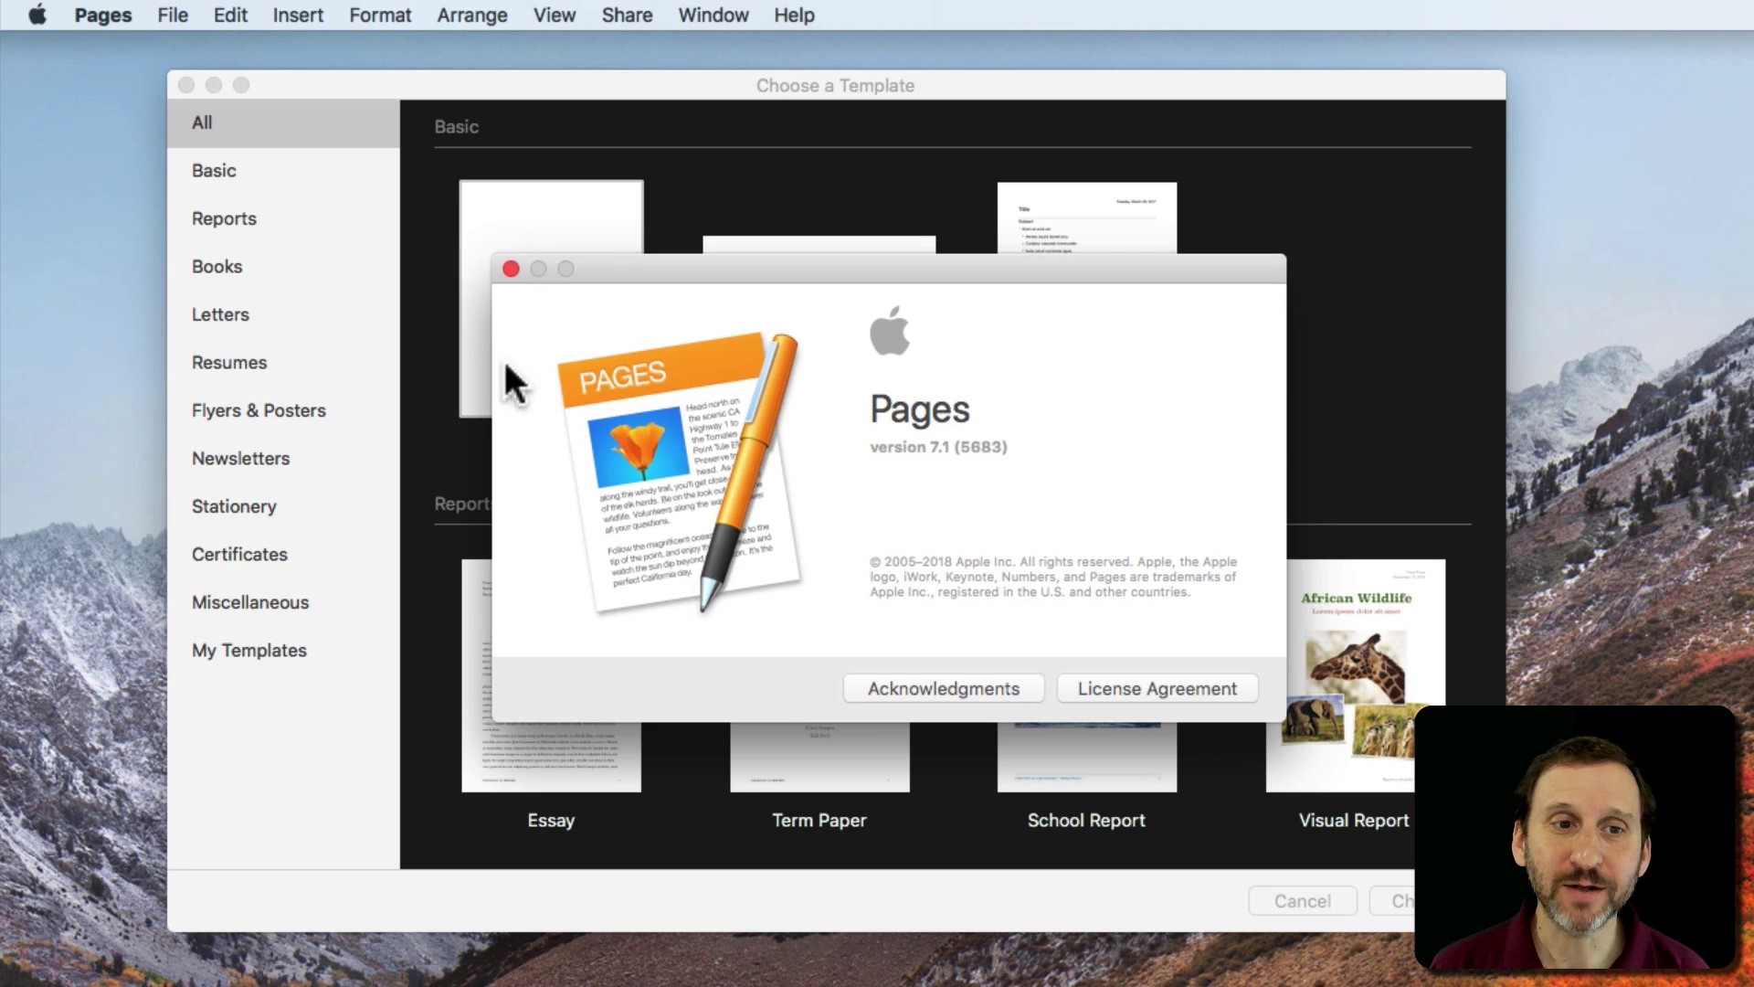
Create a new document from the Blank template.
left_click(510, 268)
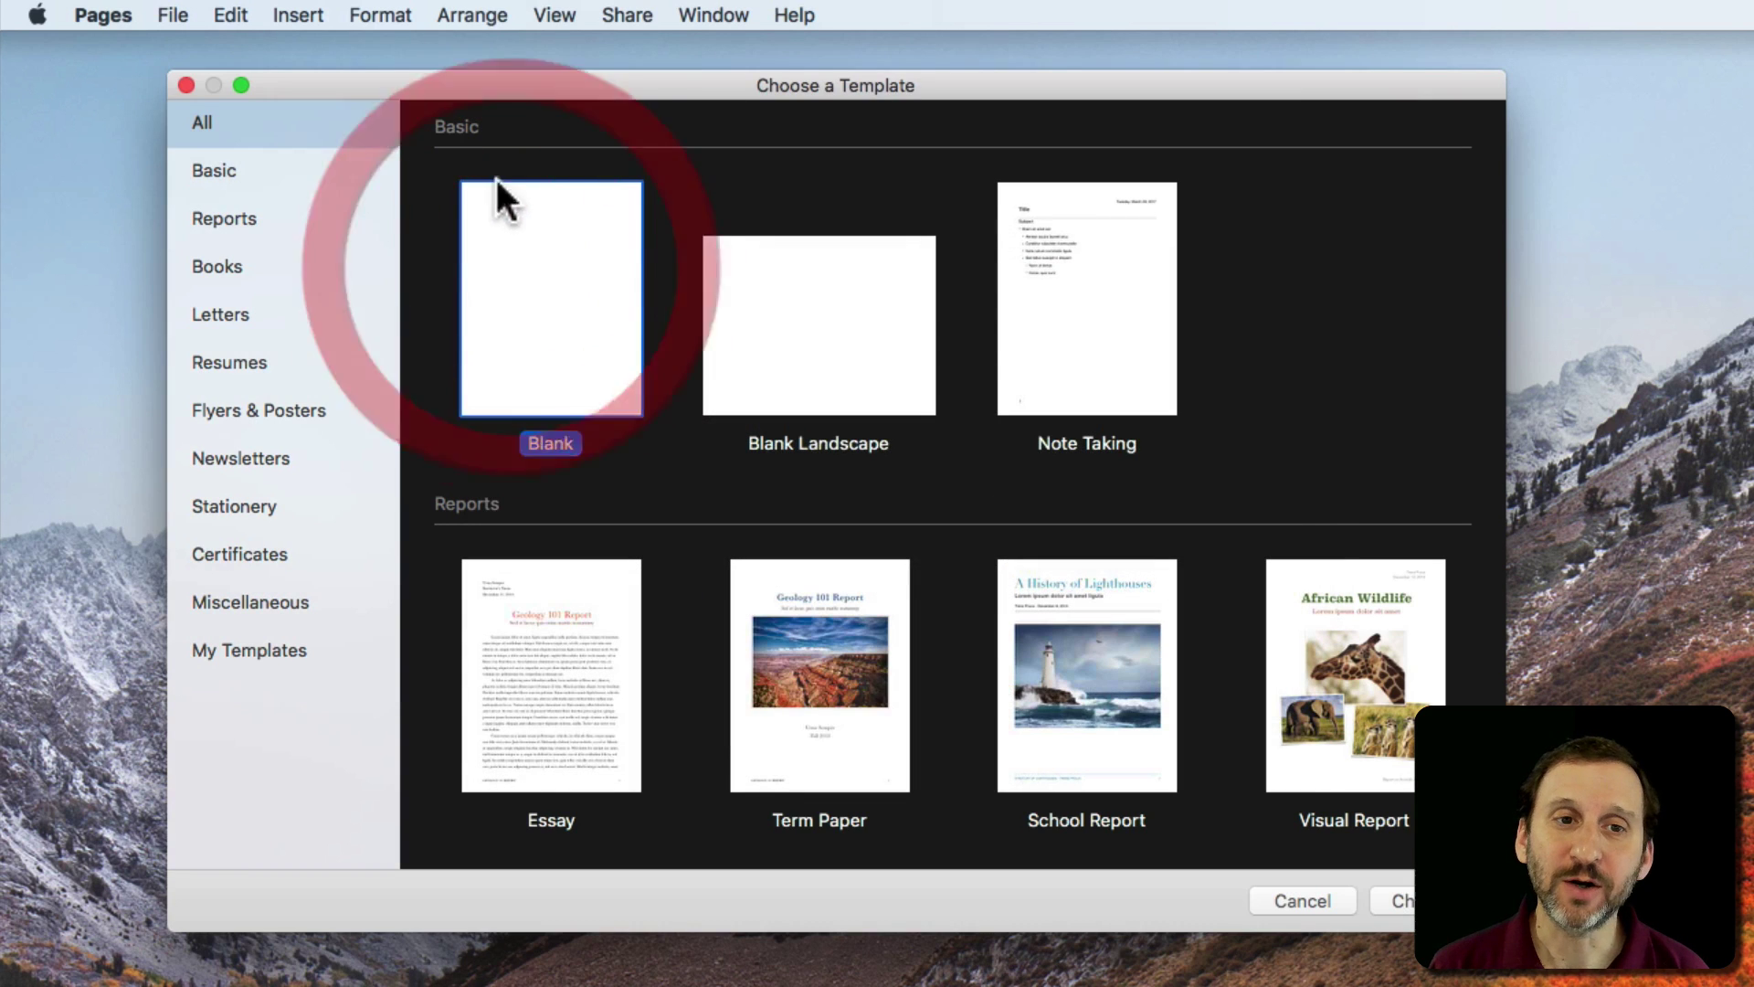
left_click(544, 288)
left_click(1405, 900)
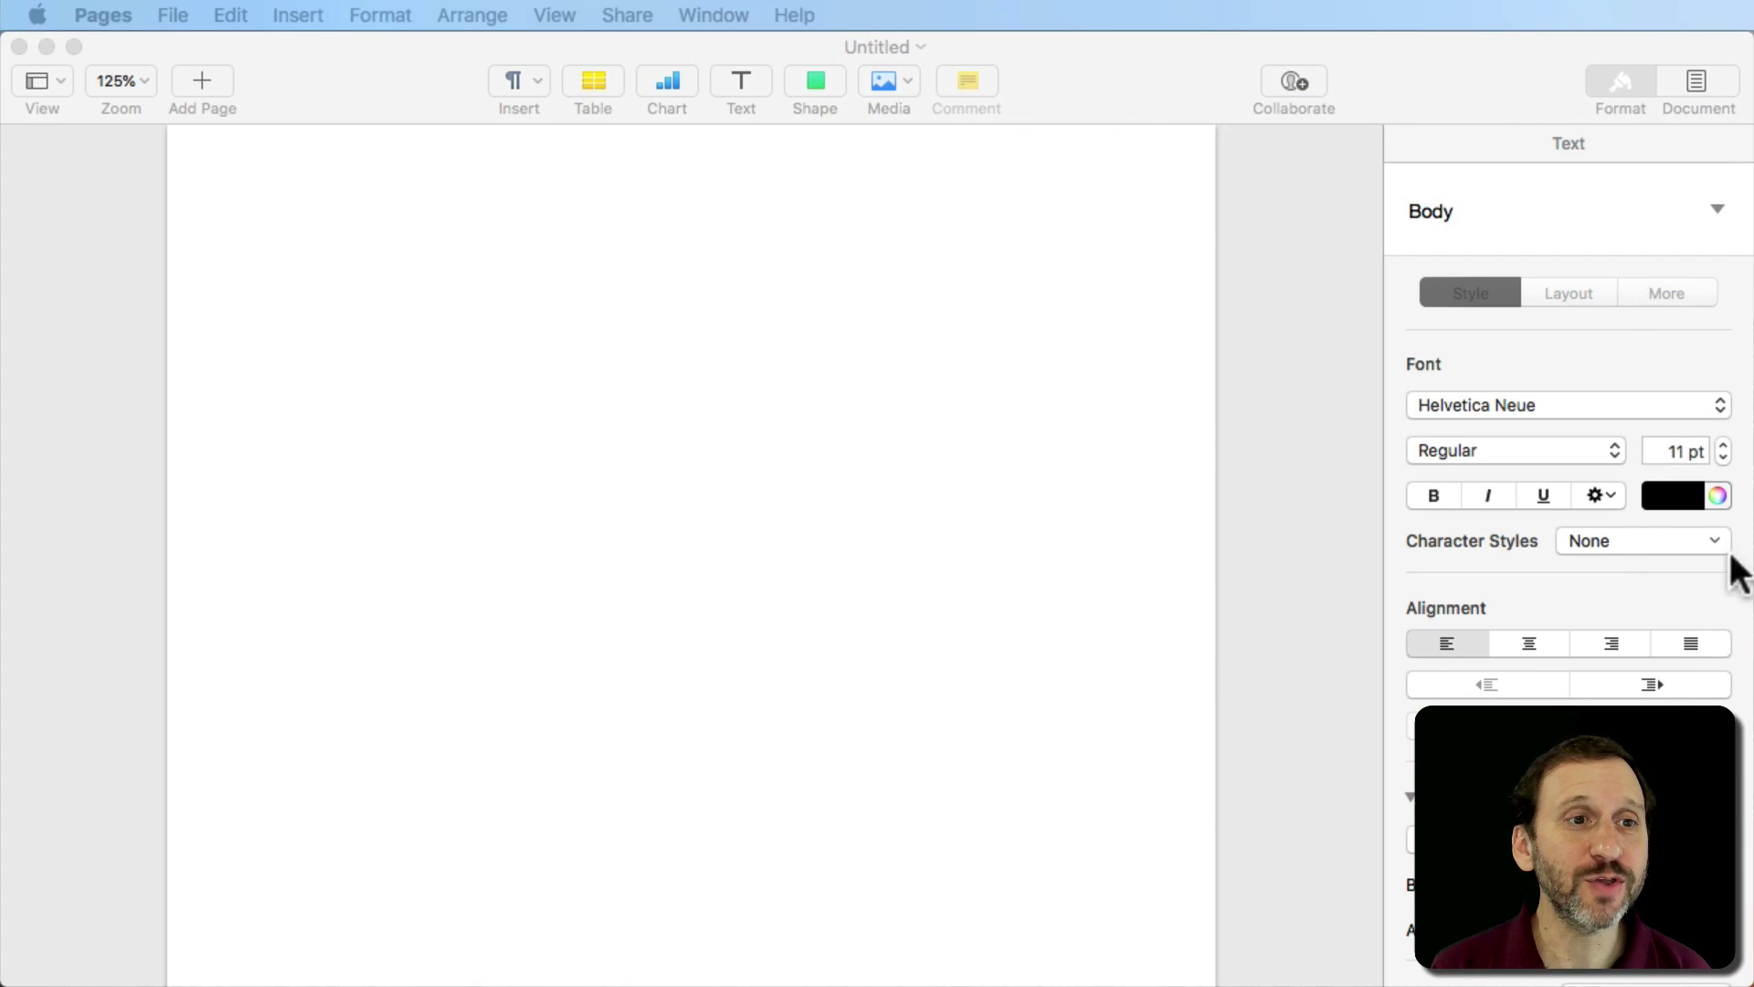
Convert the blank document to a page layout document and confirm.
left_click(273, 117)
left_click(173, 15)
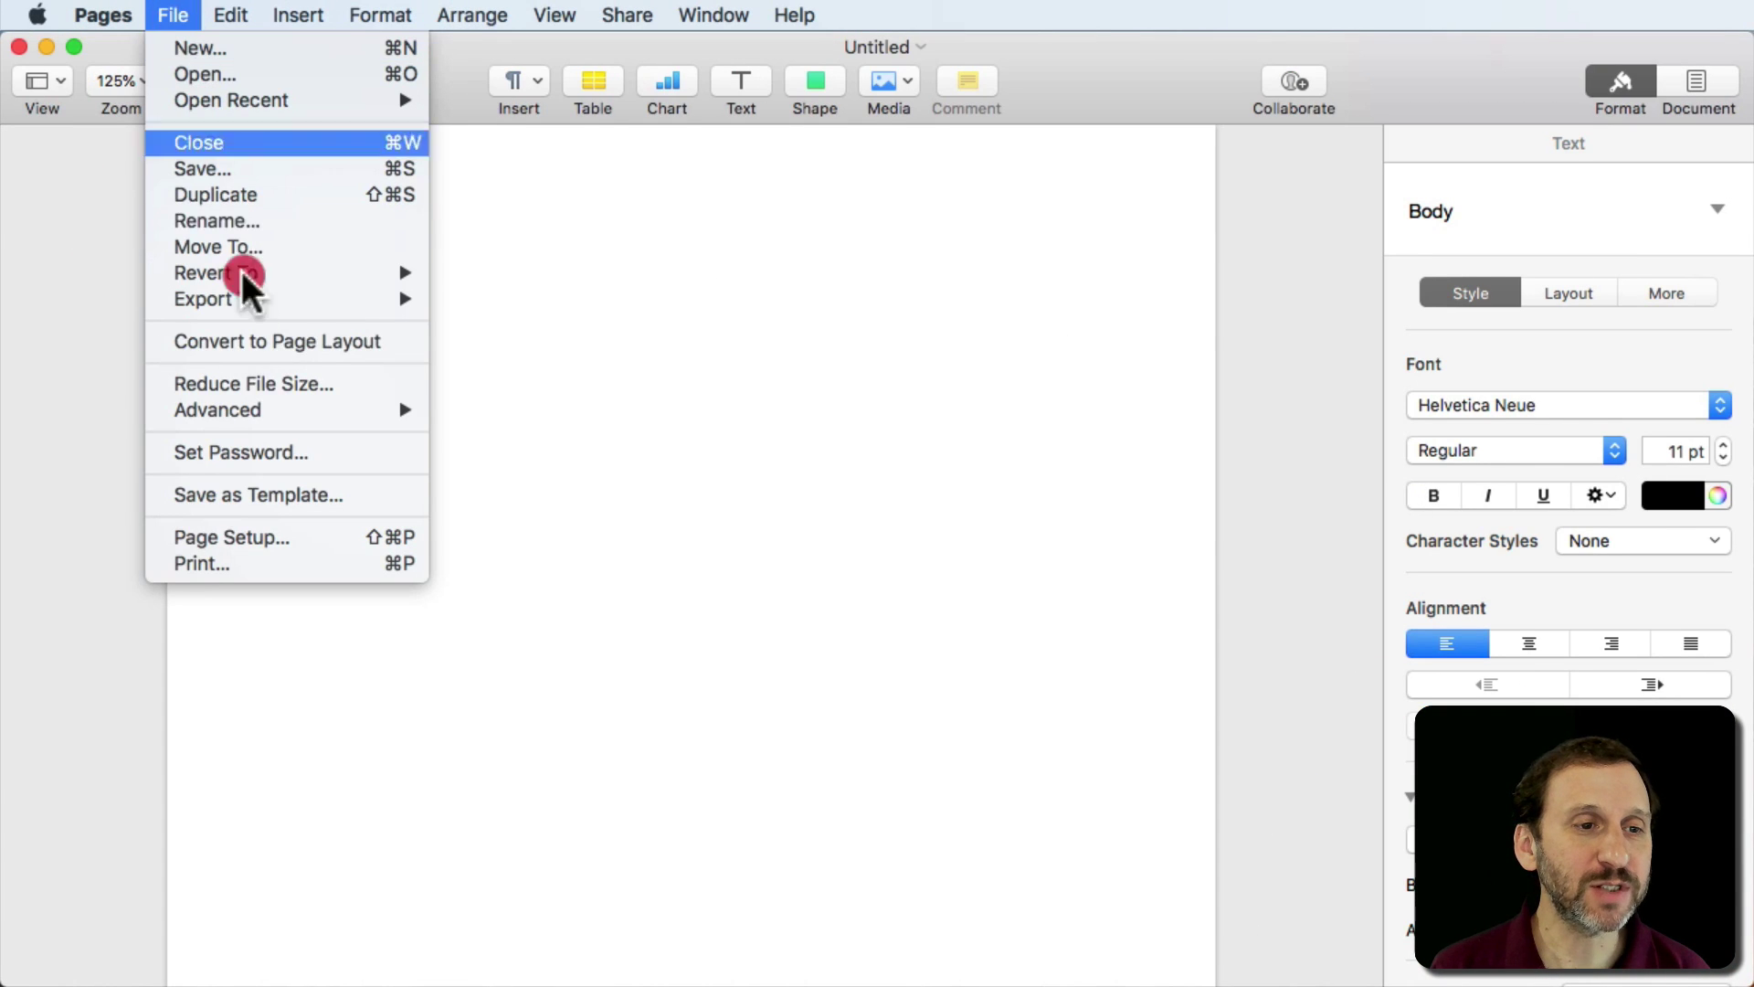
left_click(260, 347)
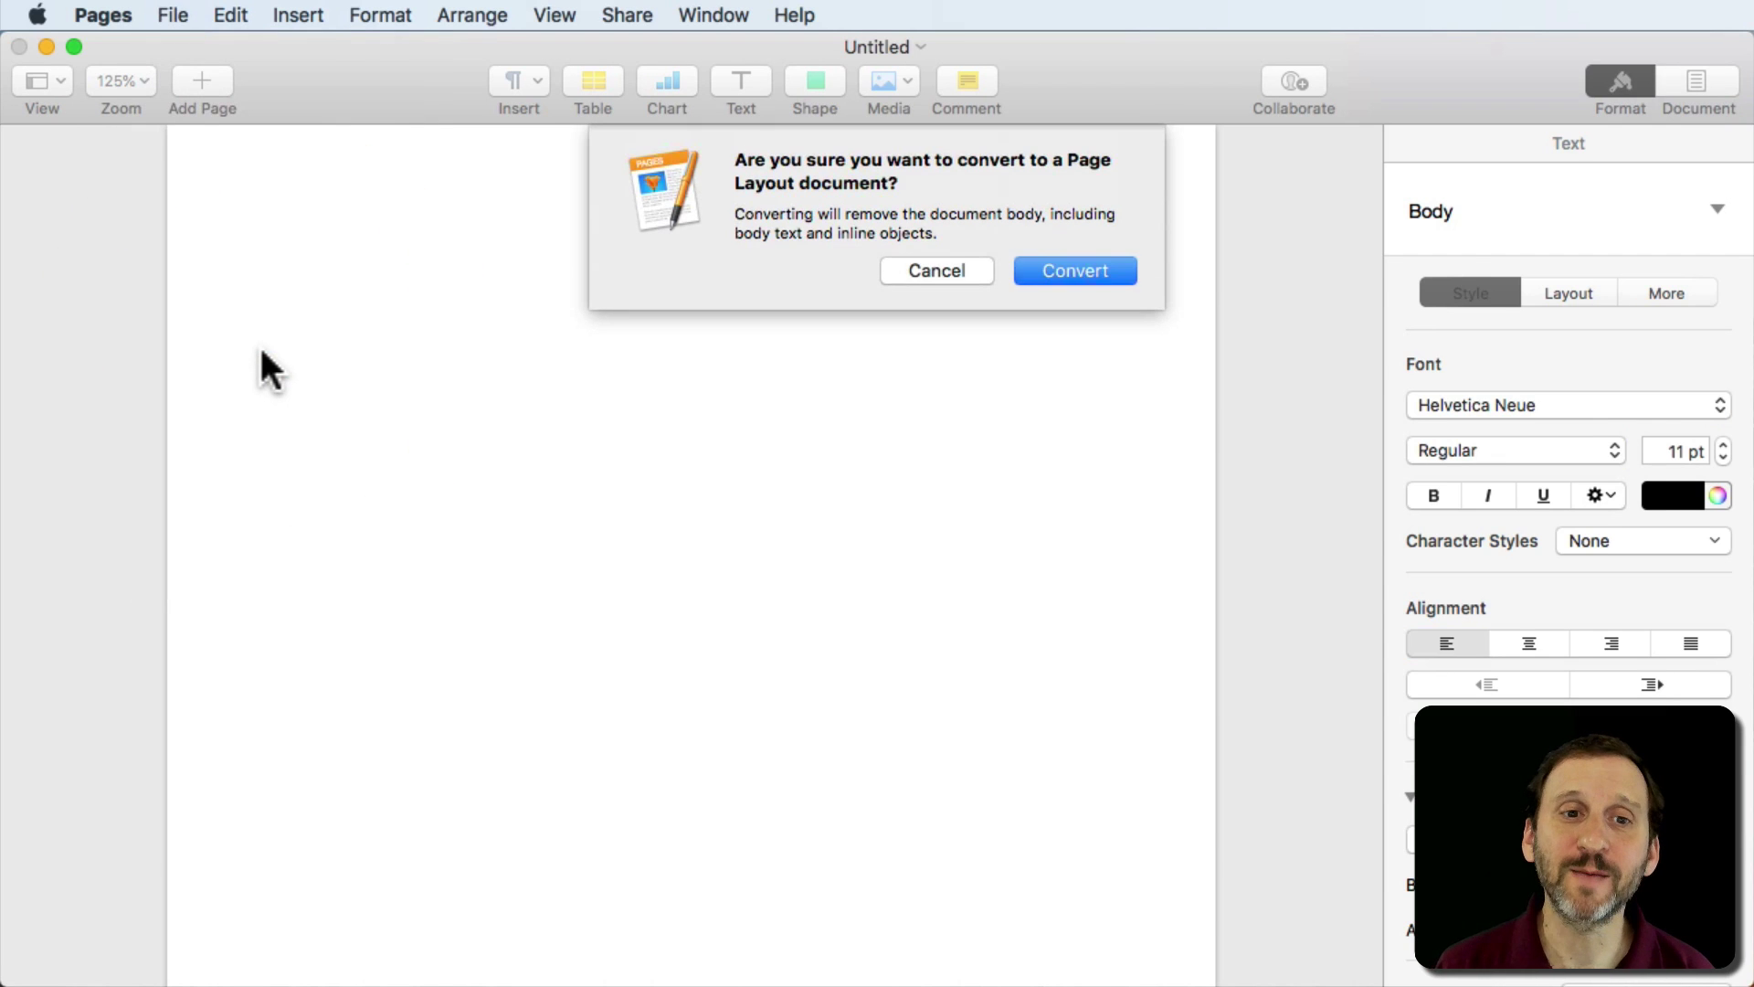
left_click(1061, 266)
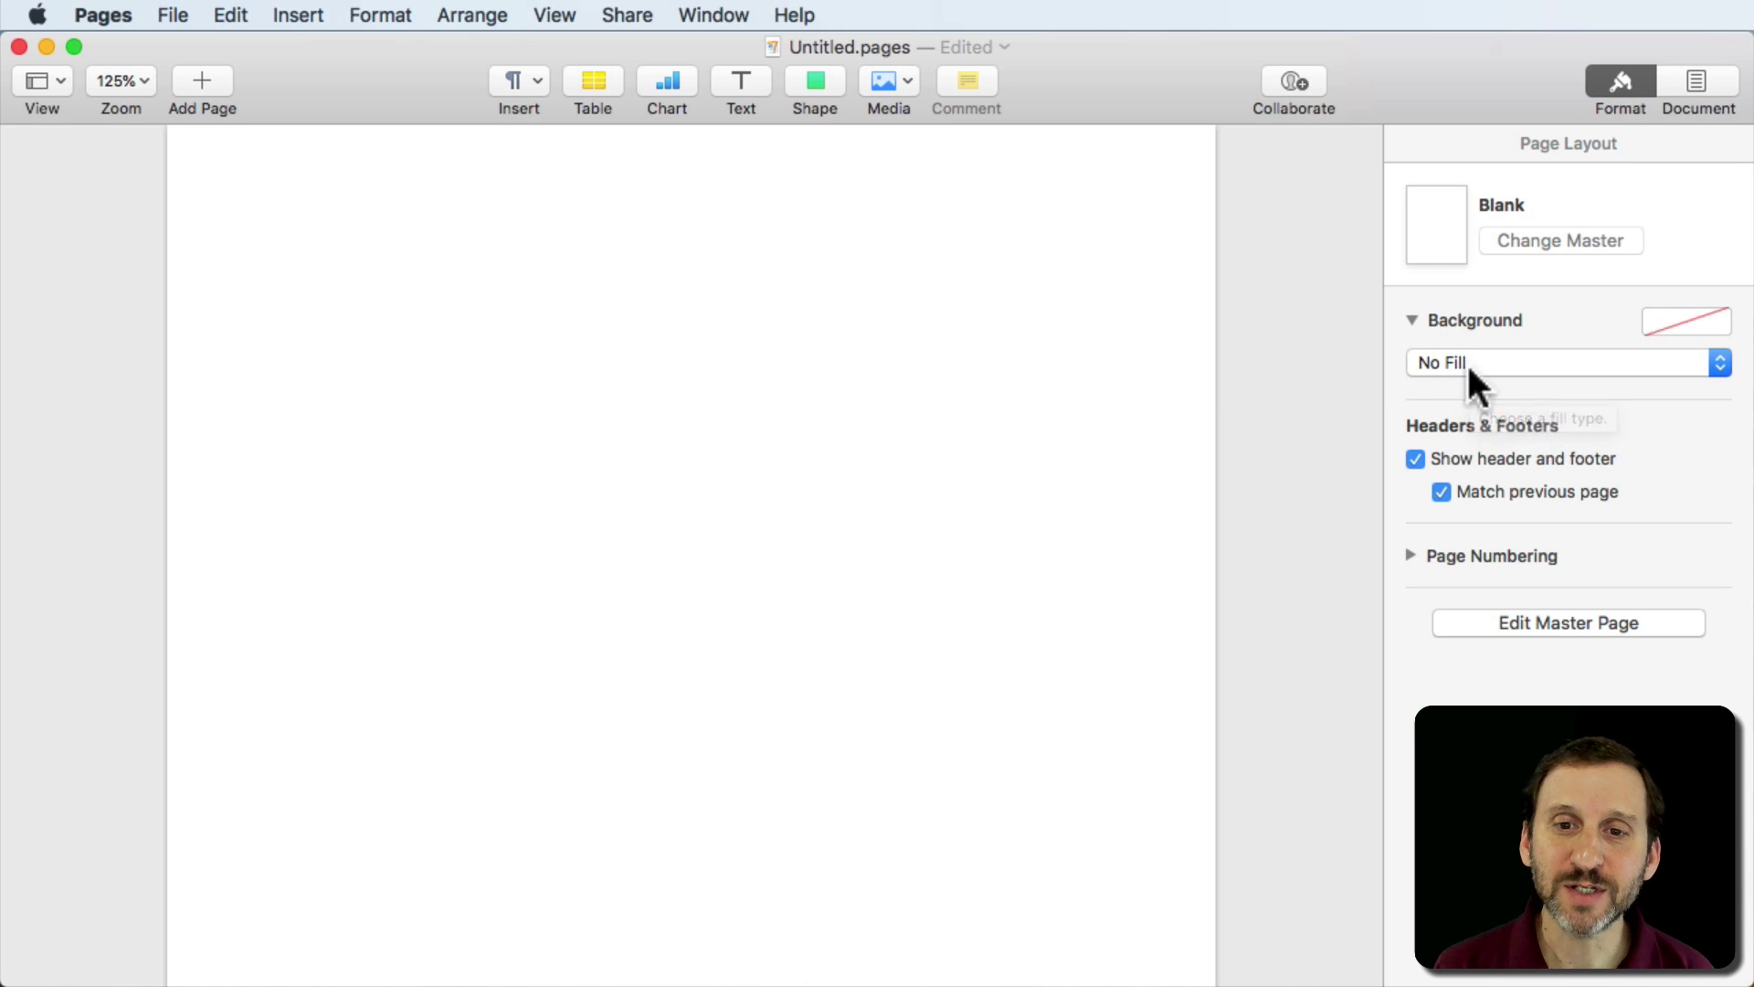
Toggle the Background settings, try 200% zoom, then settle the page view at 75%.
left_click(1412, 319)
left_click(1412, 319)
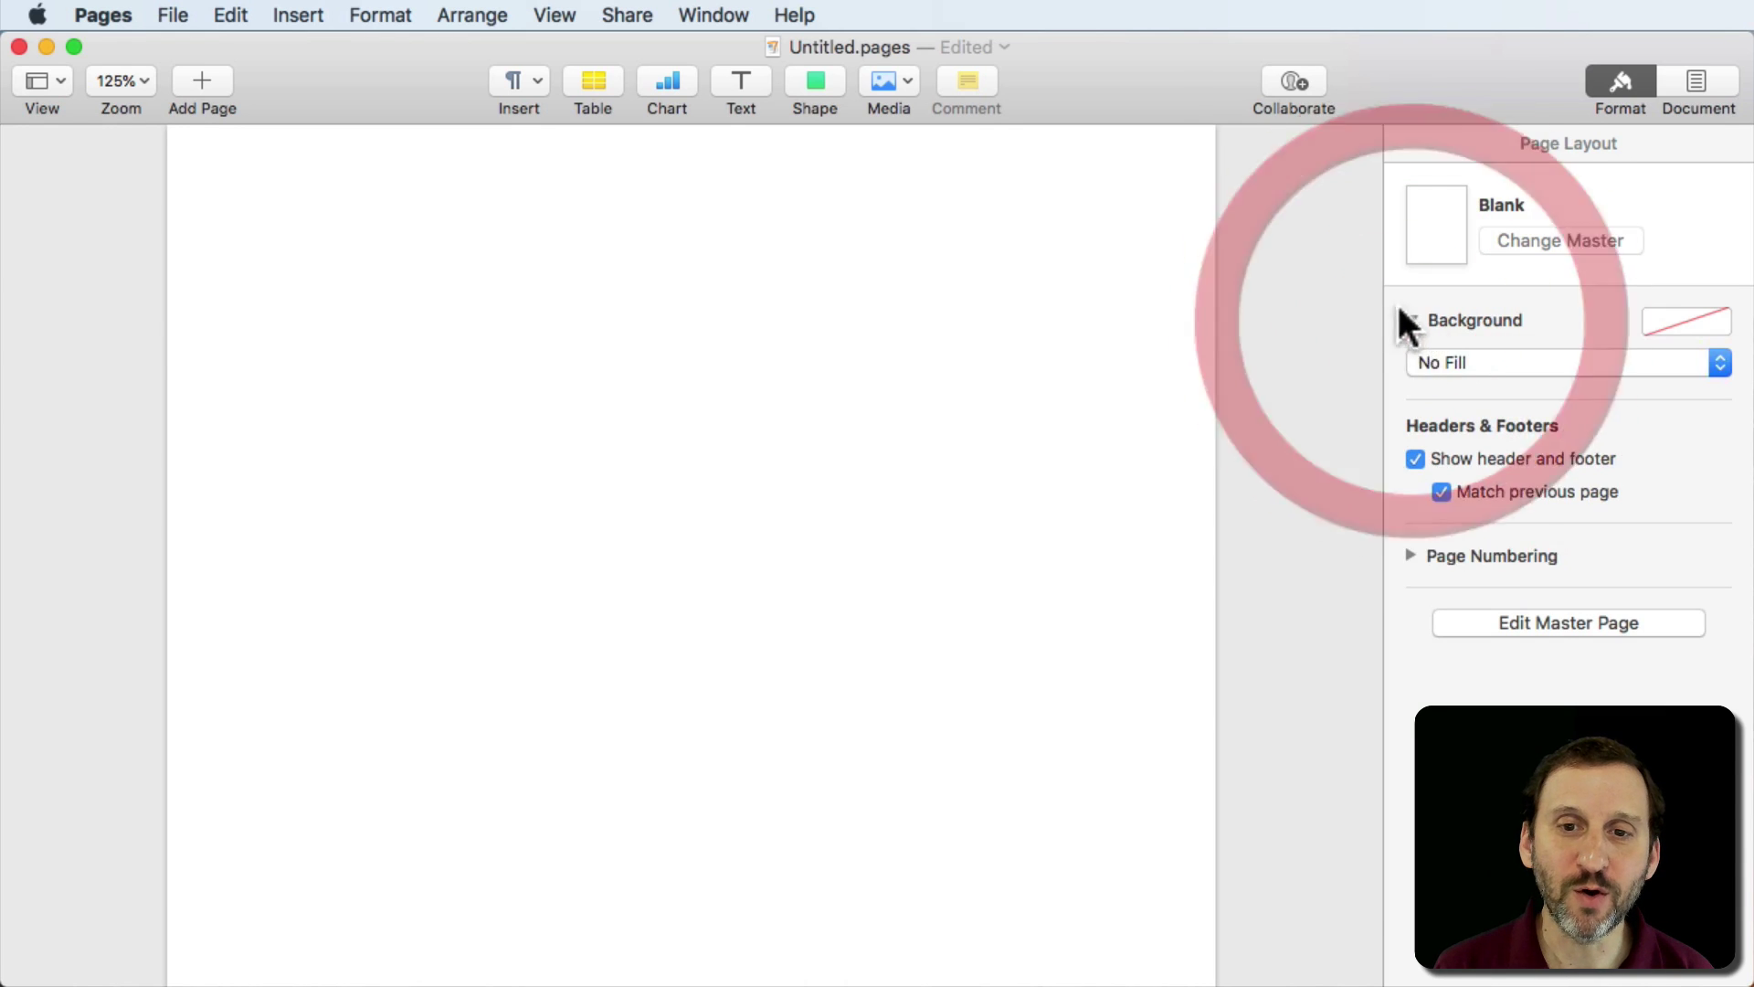
left_click_drag(124, 82, 168, 322)
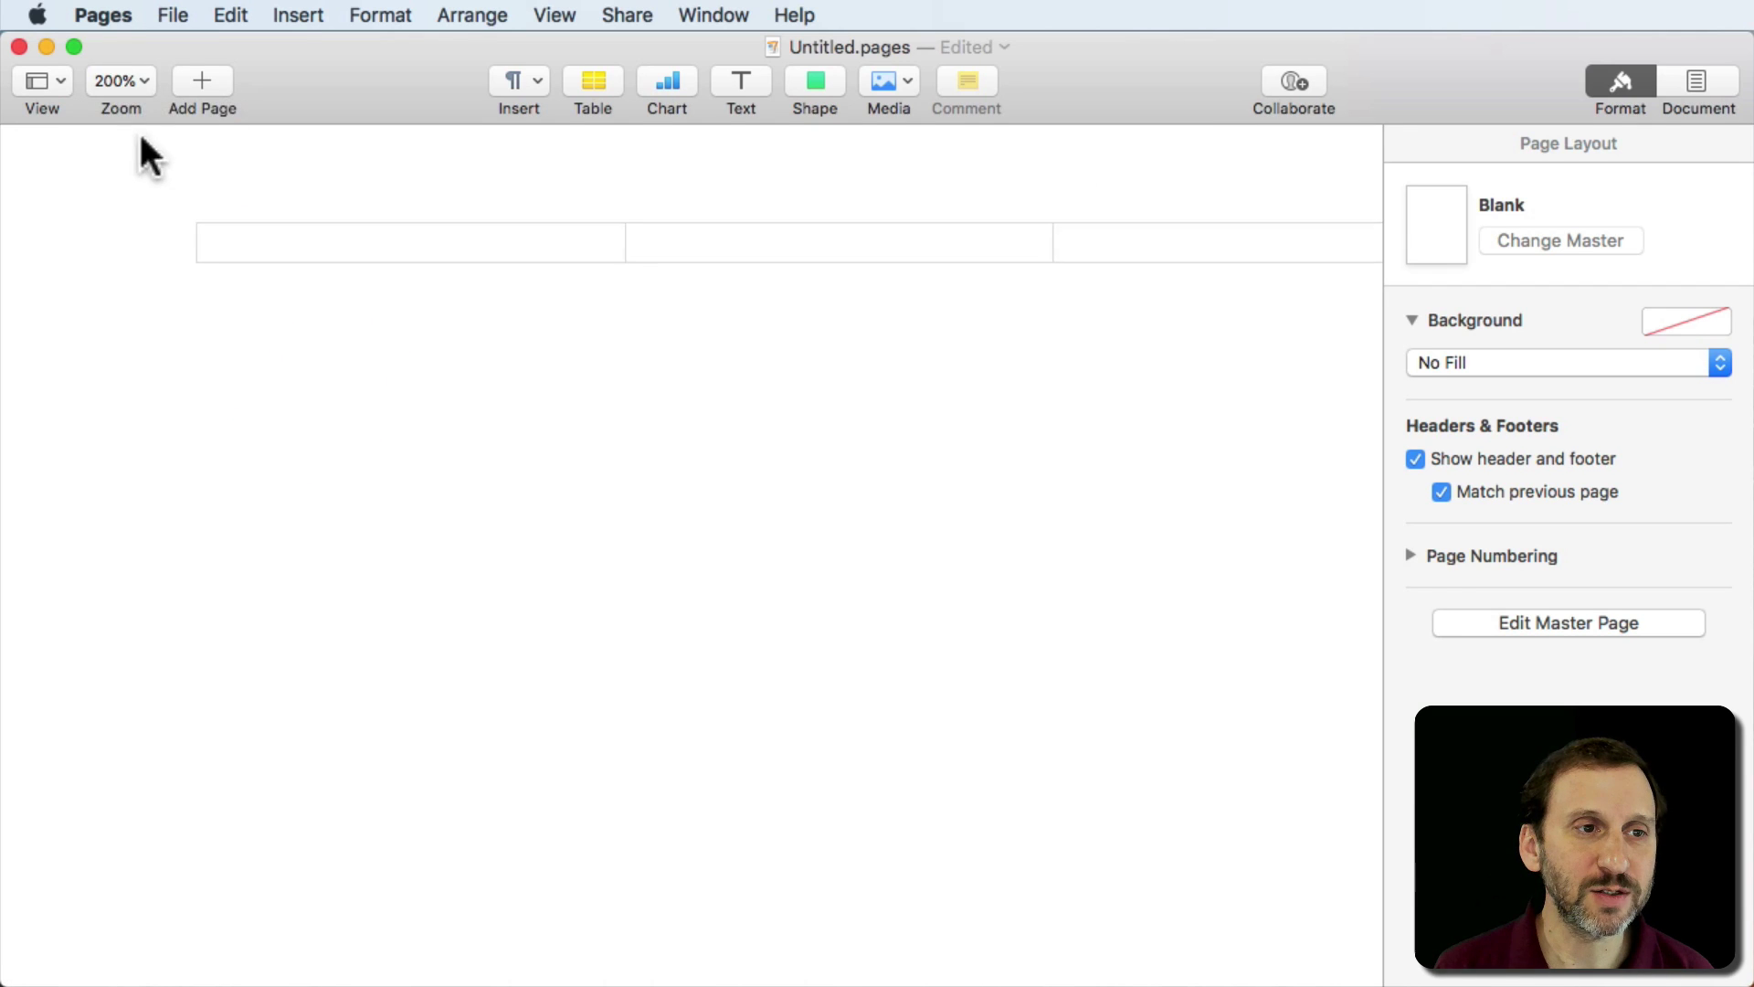
left_click_drag(125, 79, 146, 206)
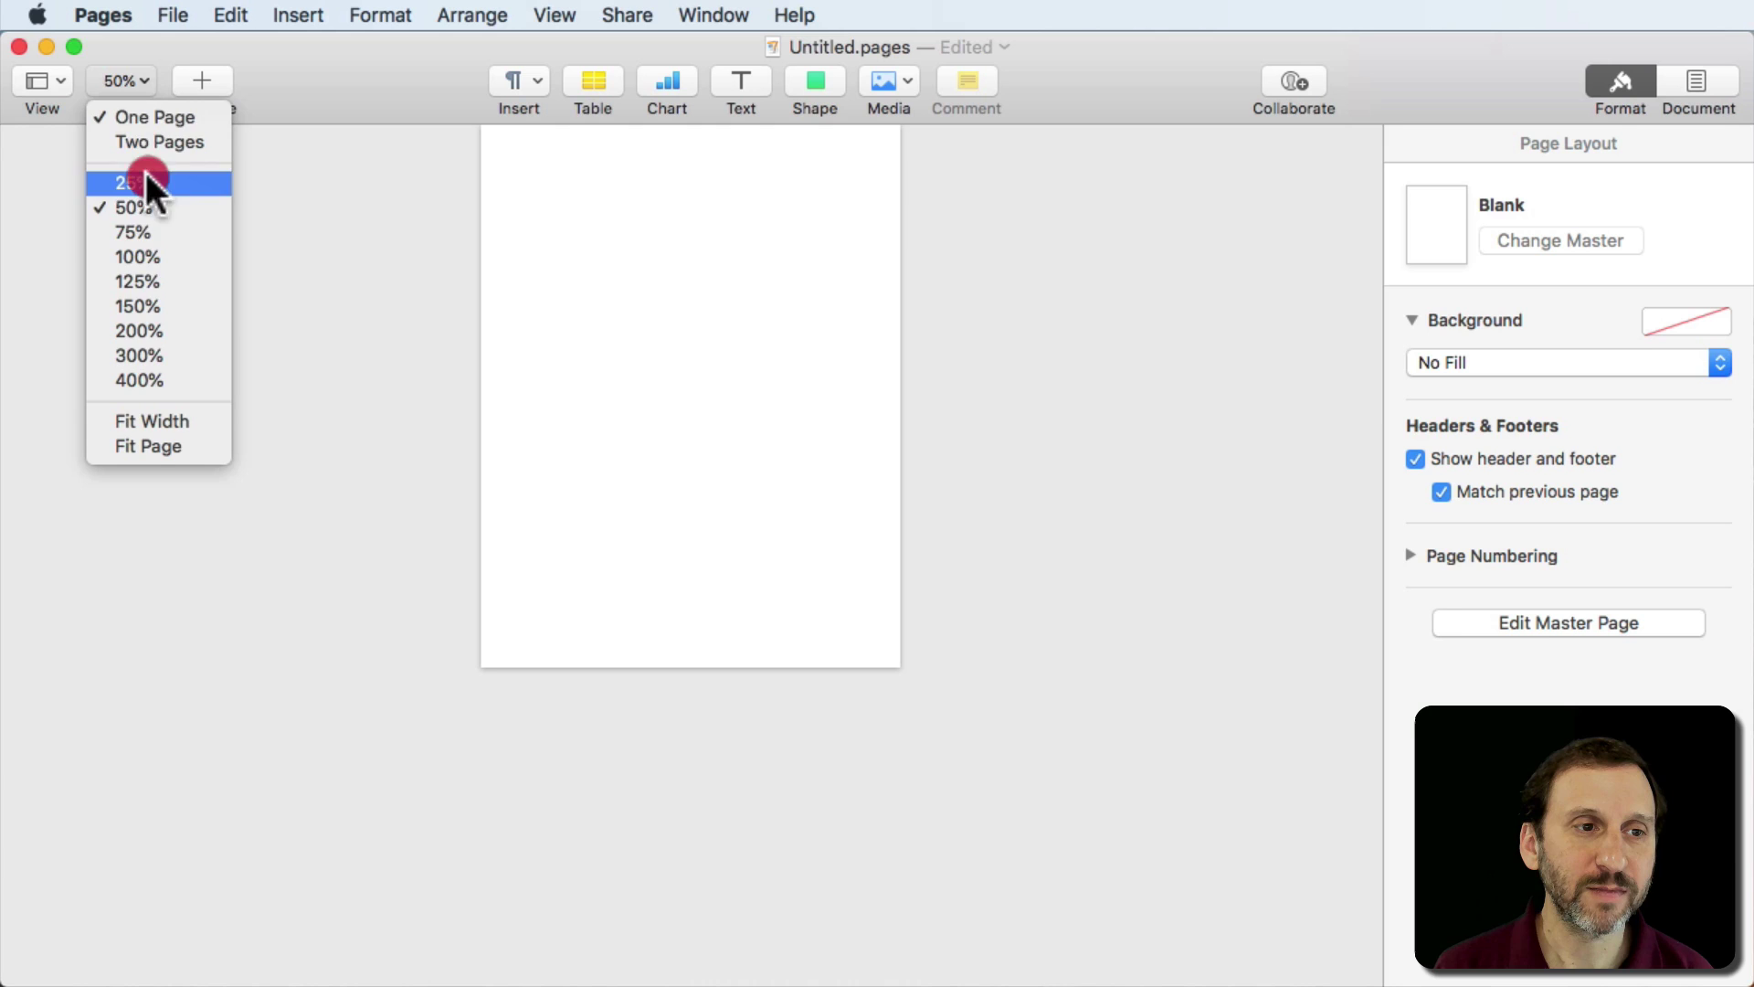
left_click_drag(139, 81, 143, 229)
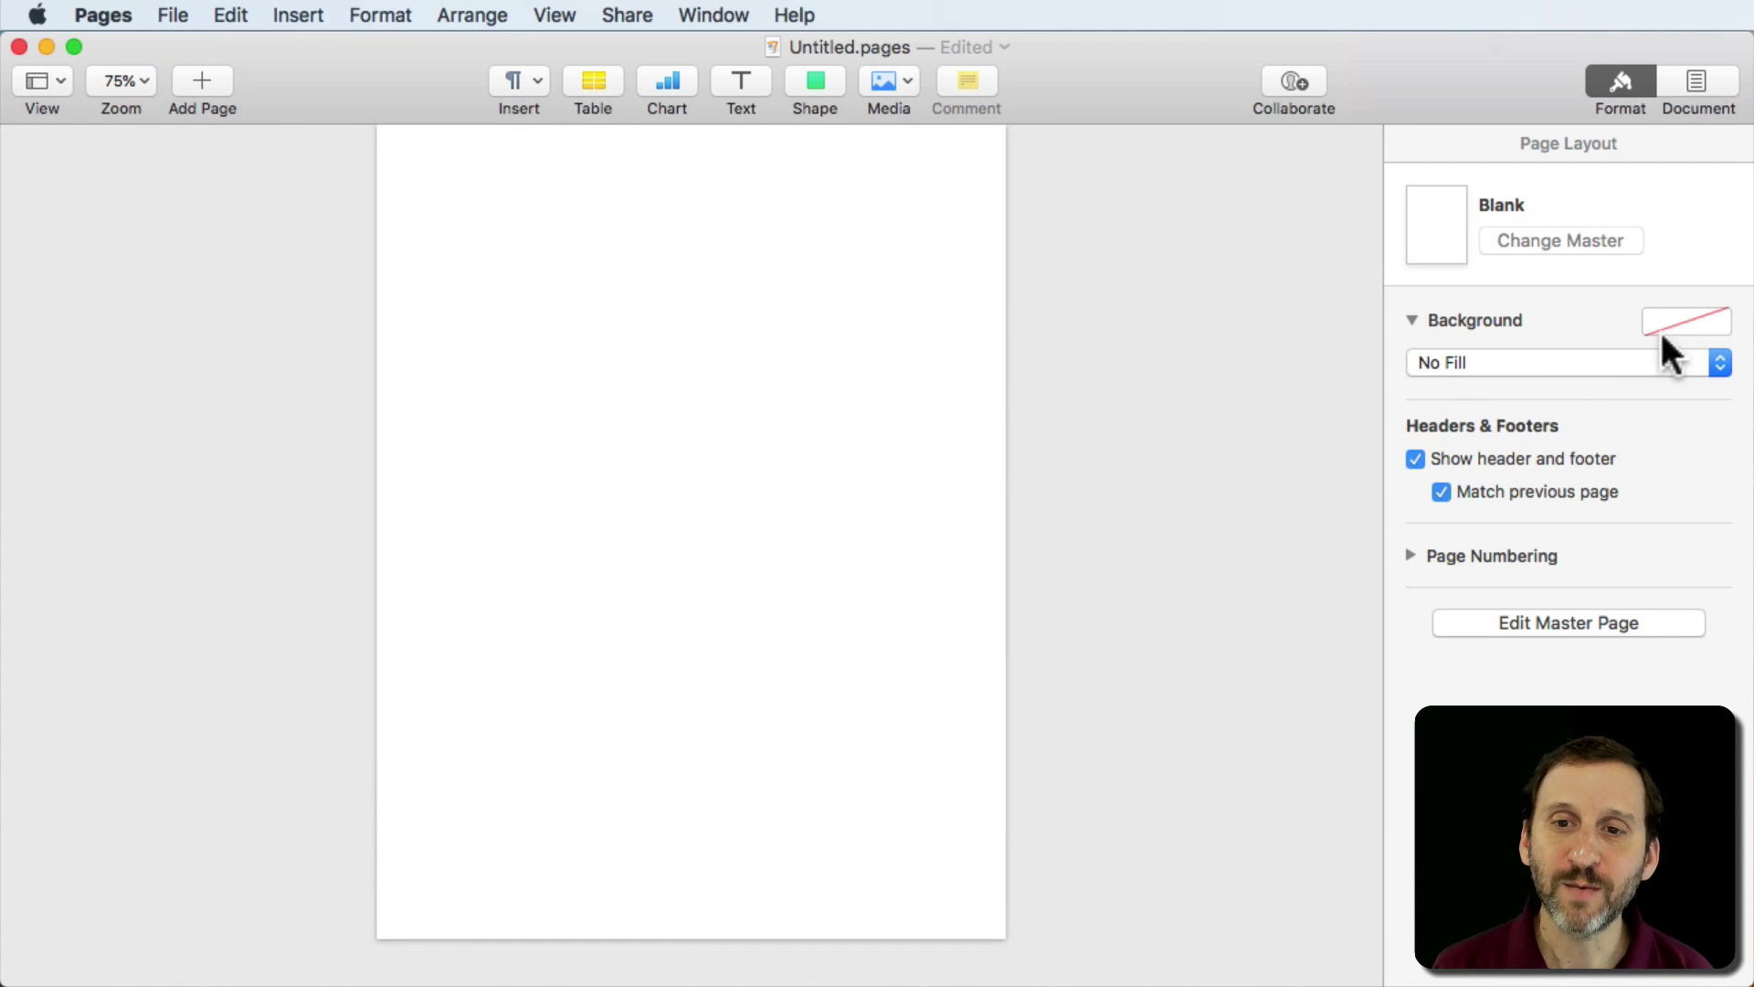
Set the background to Color Fill, trying green and then orange preset swatches.
left_click(1640, 364)
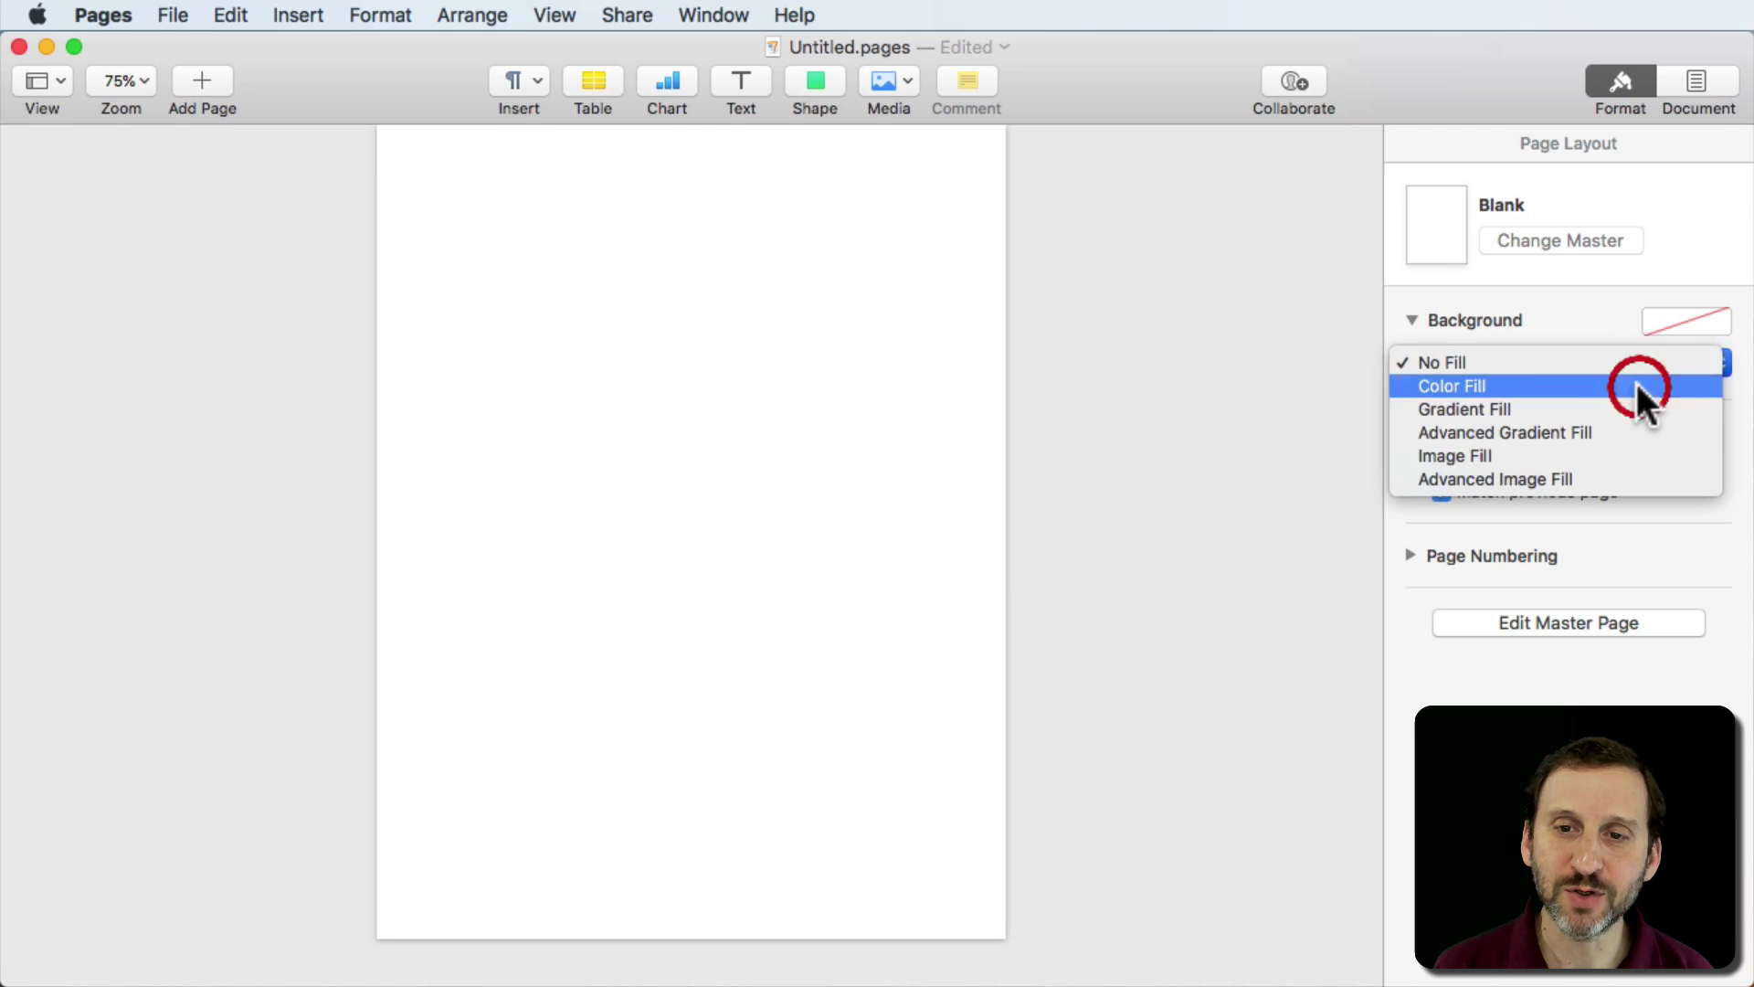
left_click(1637, 382)
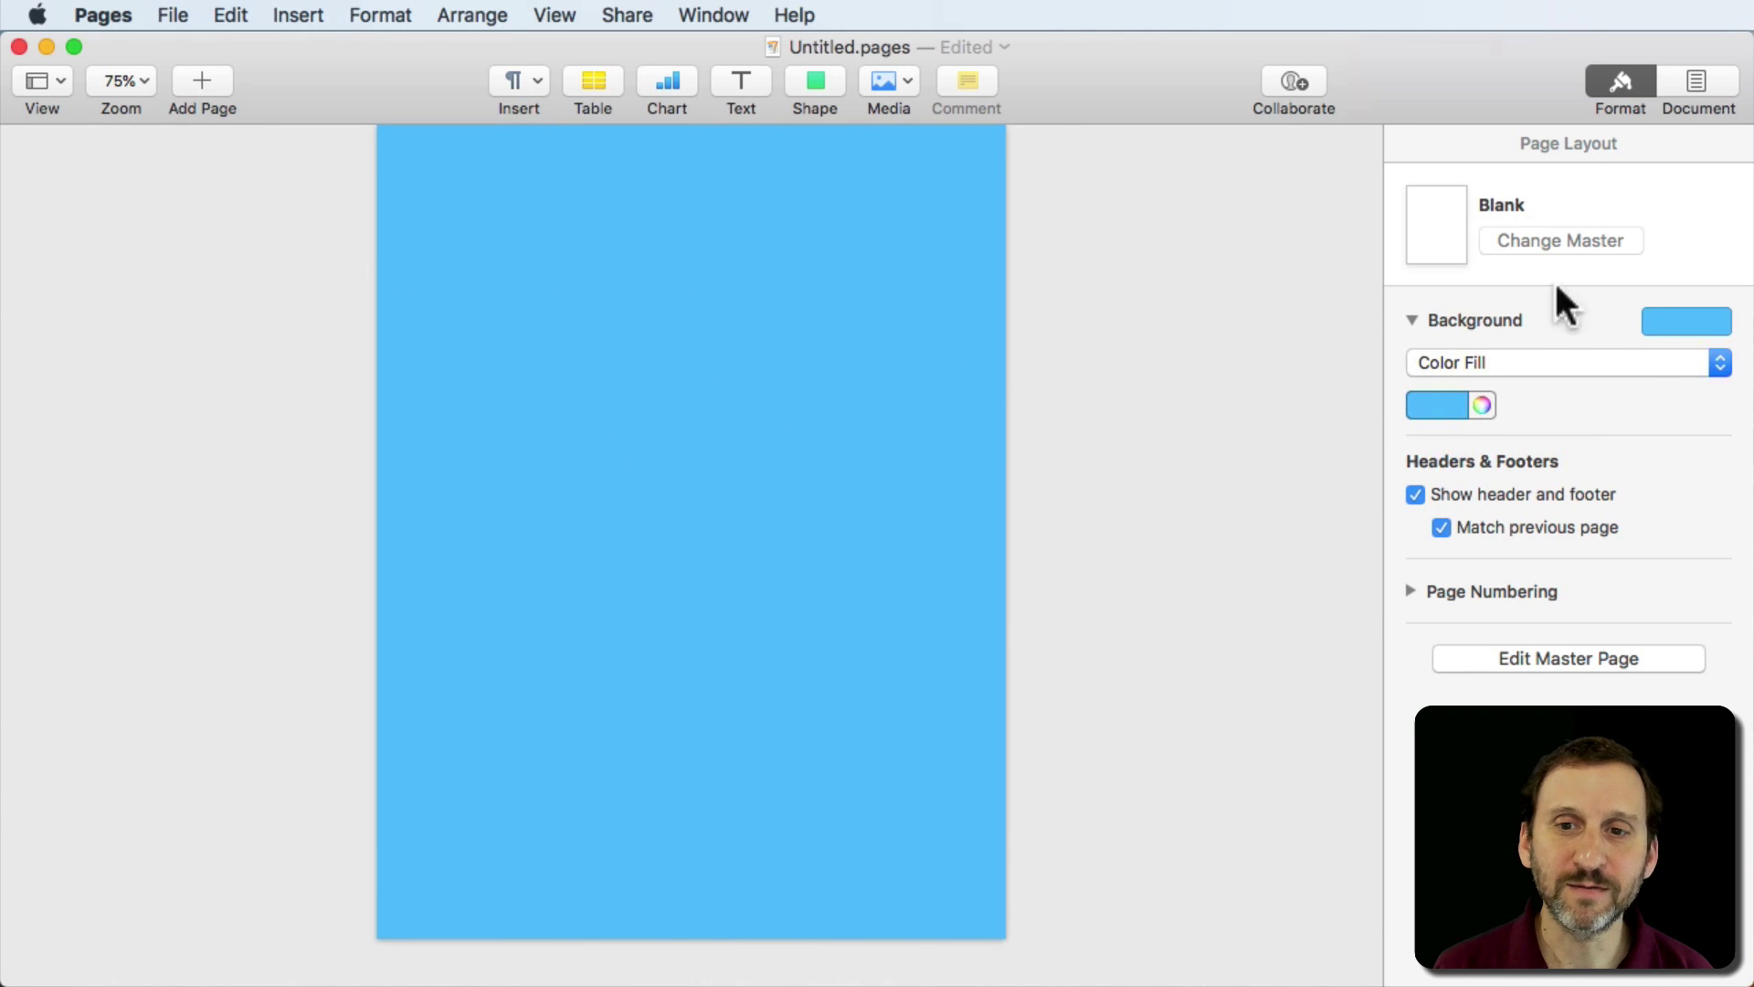
left_click(1715, 326)
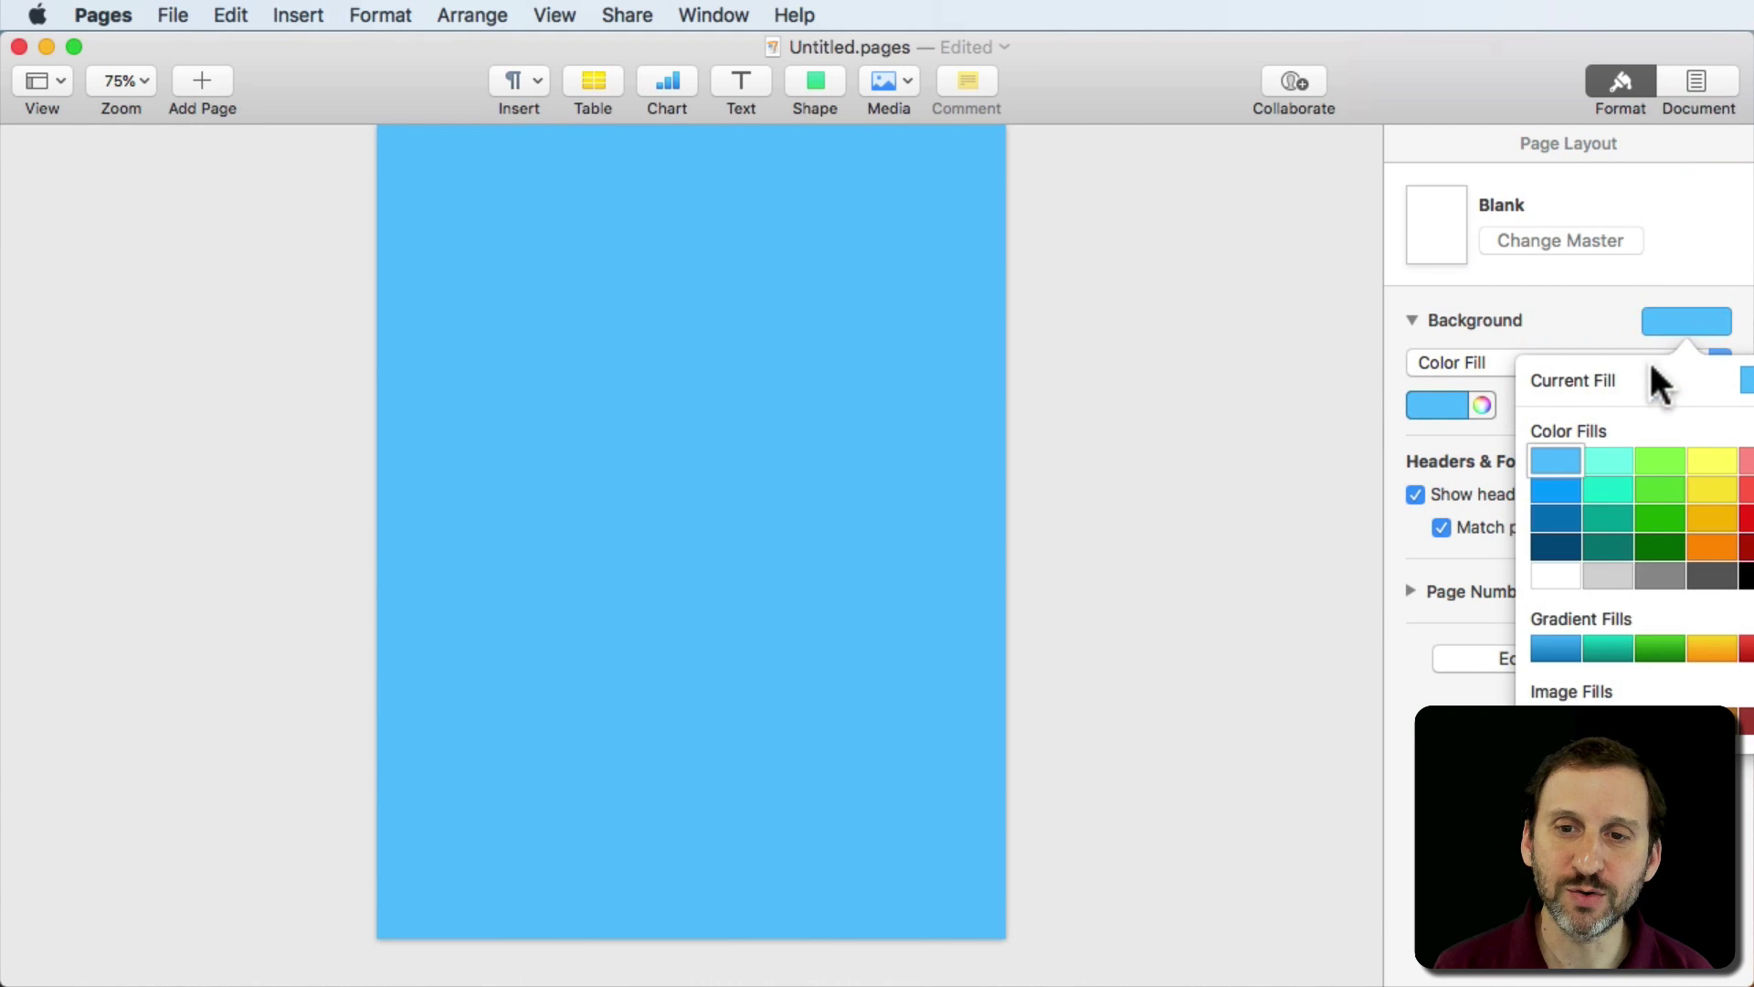
left_click(1641, 493)
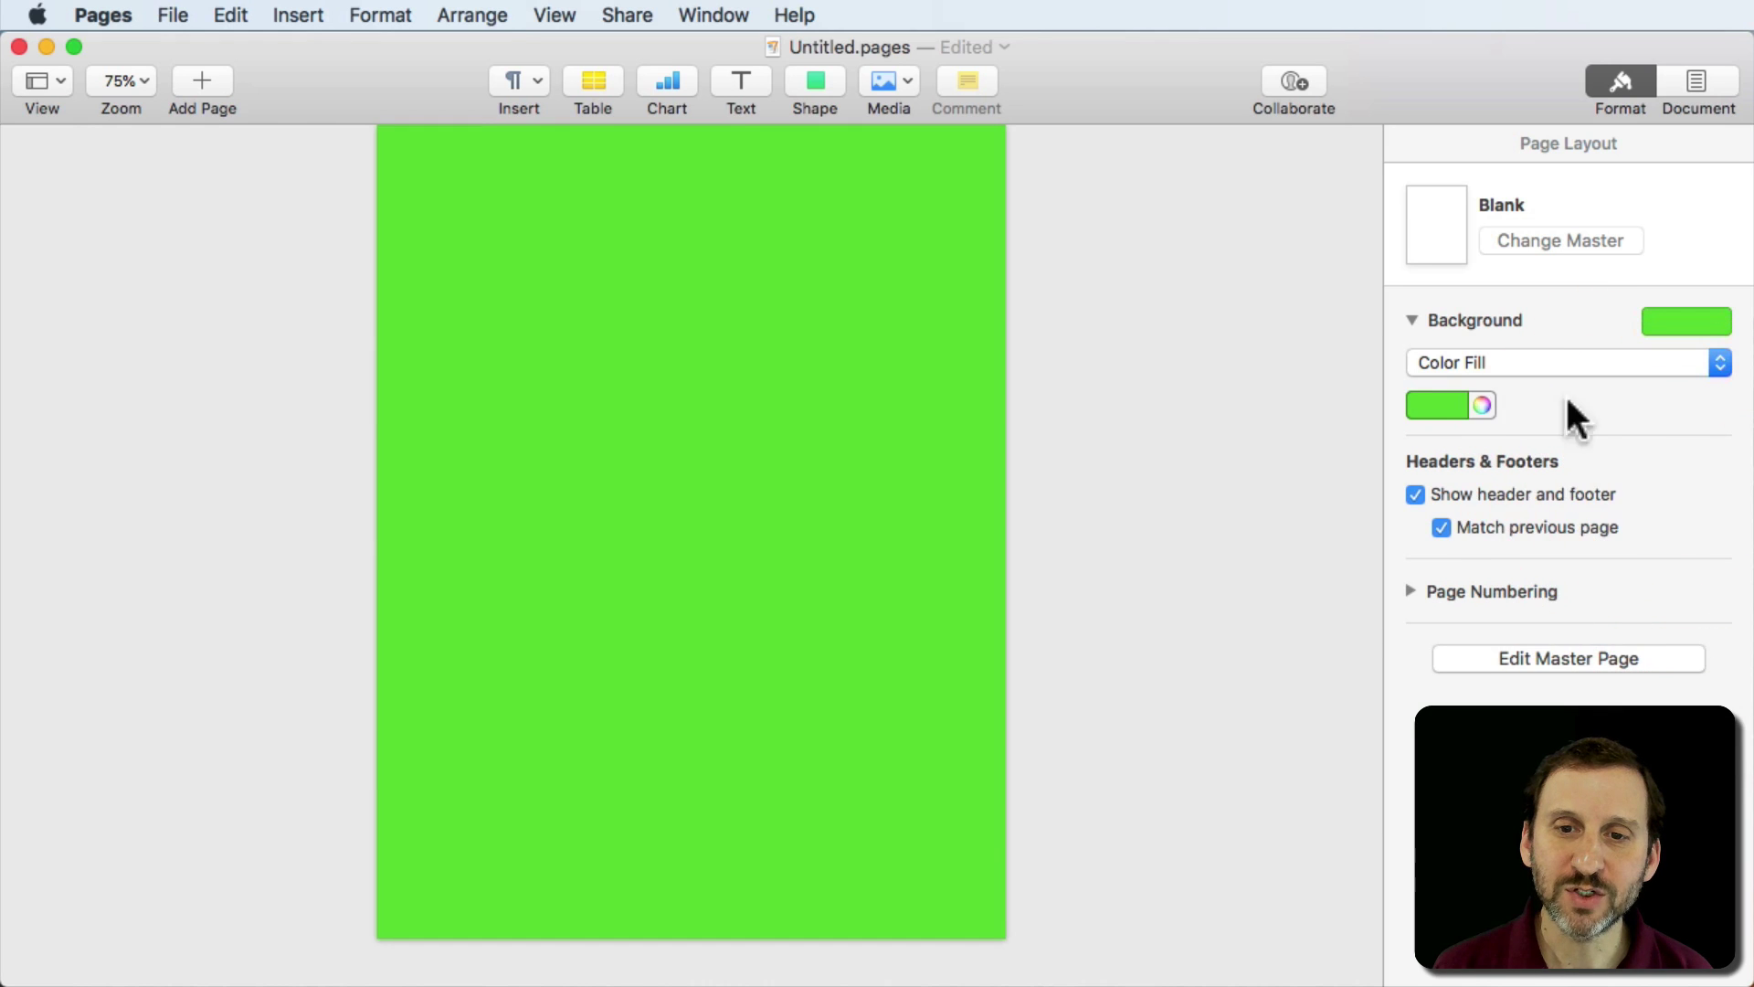
left_click(1447, 405)
left_click(1471, 552)
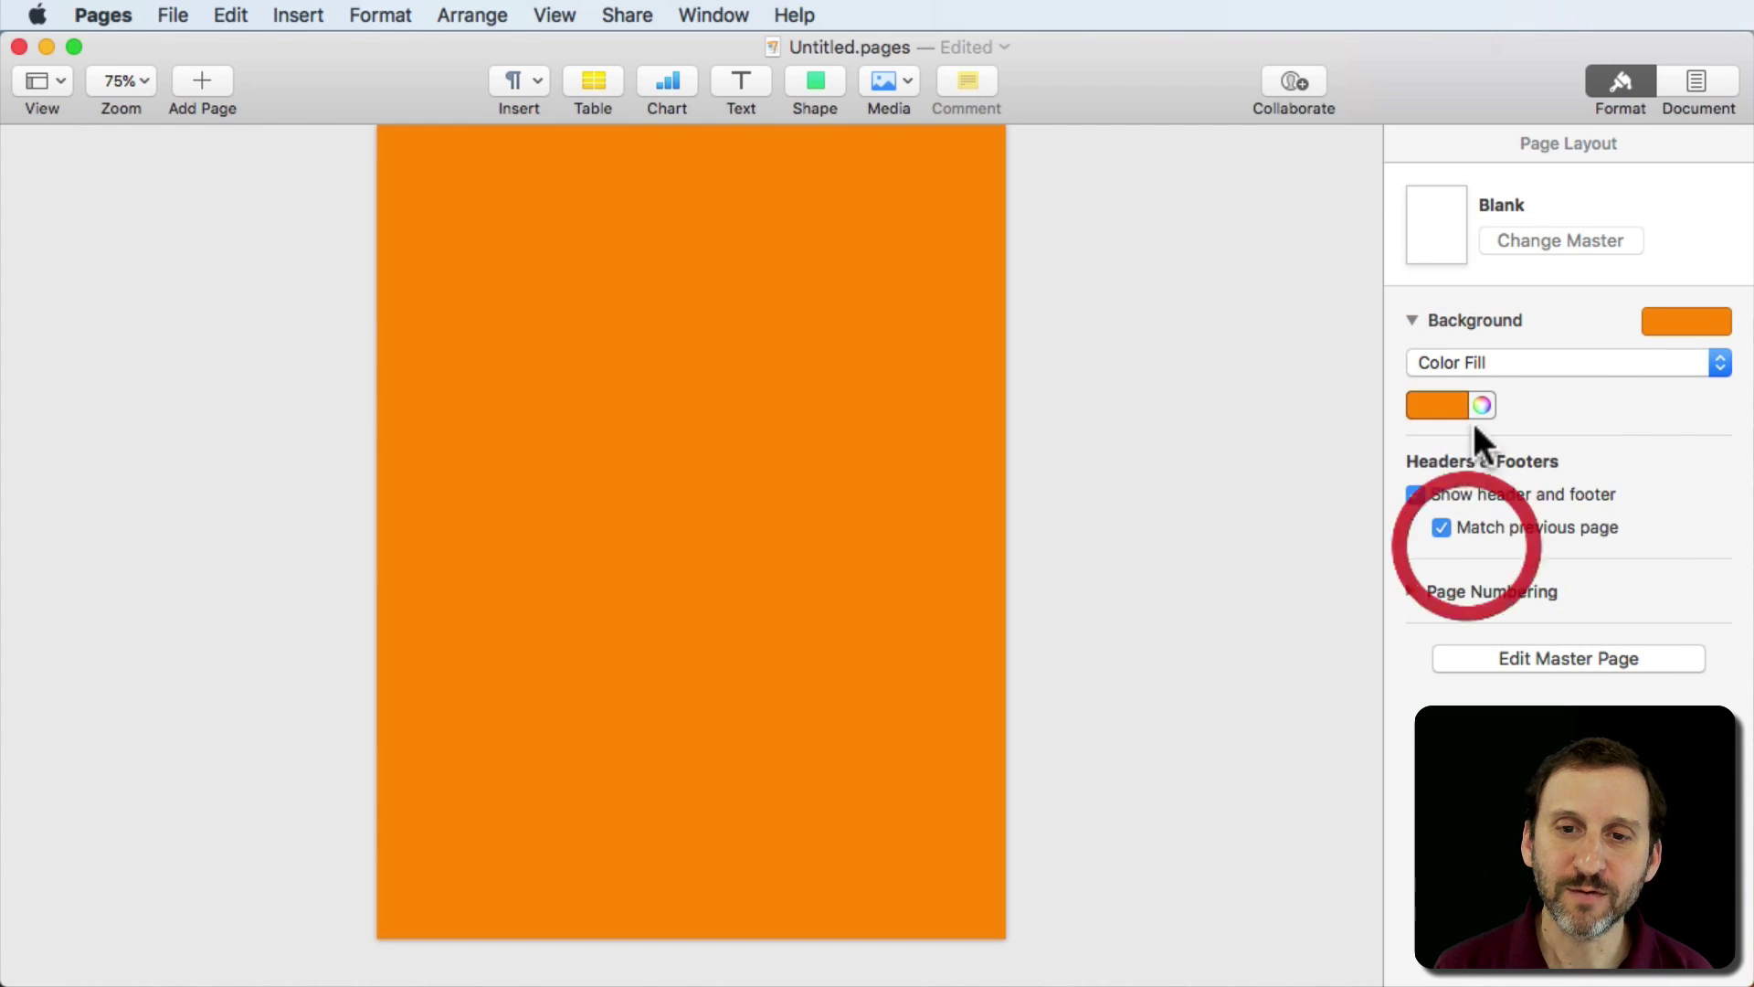
Darken the background colour to brown using the Colors window's colour wheel.
left_click(1480, 408)
left_click_drag(1741, 243, 1284, 301)
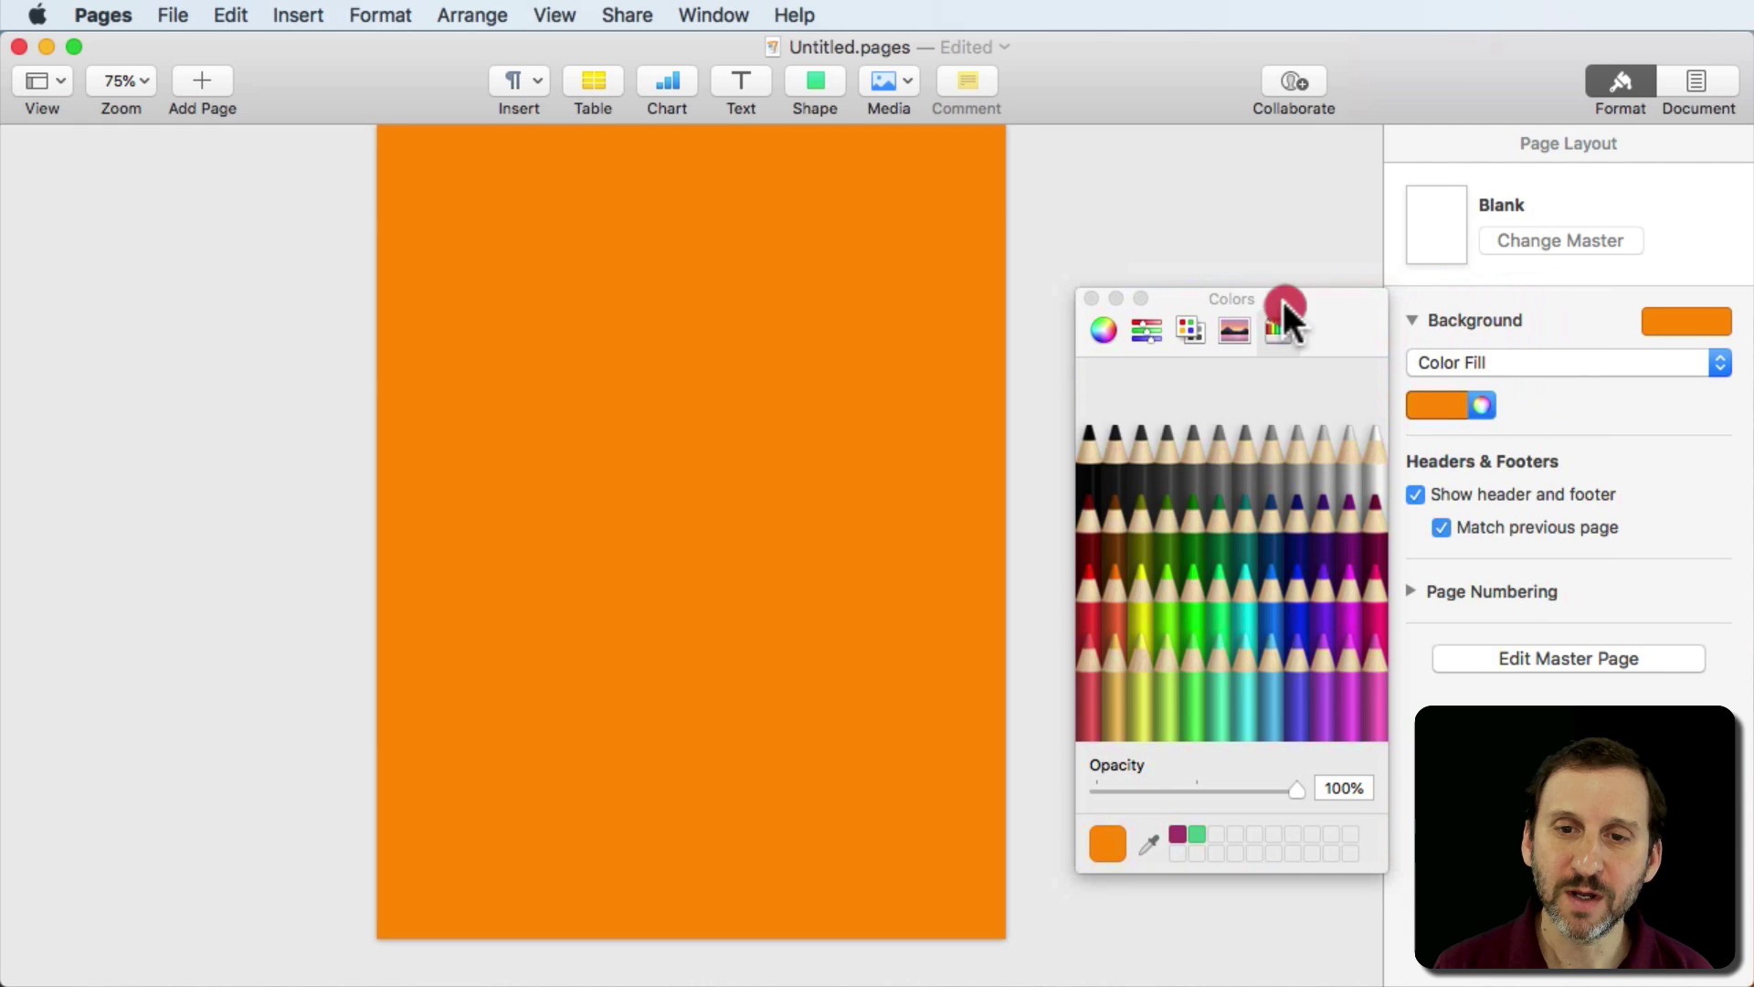
left_click(1103, 331)
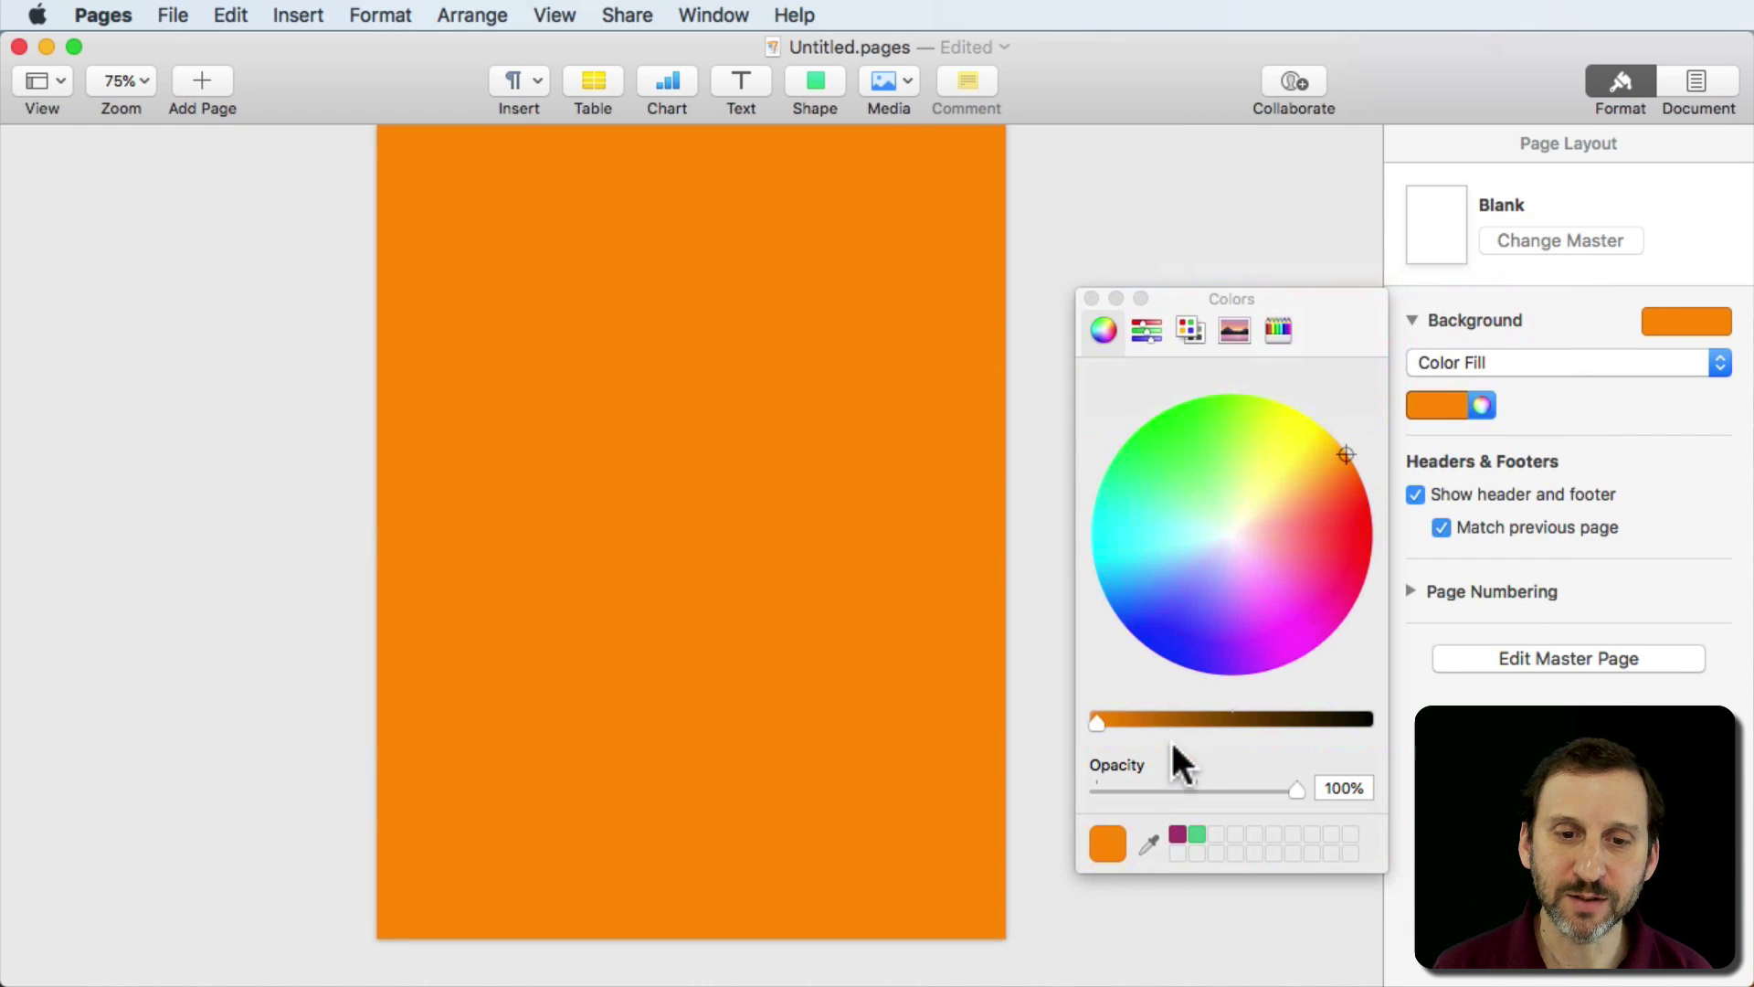
left_click(1272, 717)
left_click_drag(1272, 717, 1226, 717)
left_click(1093, 297)
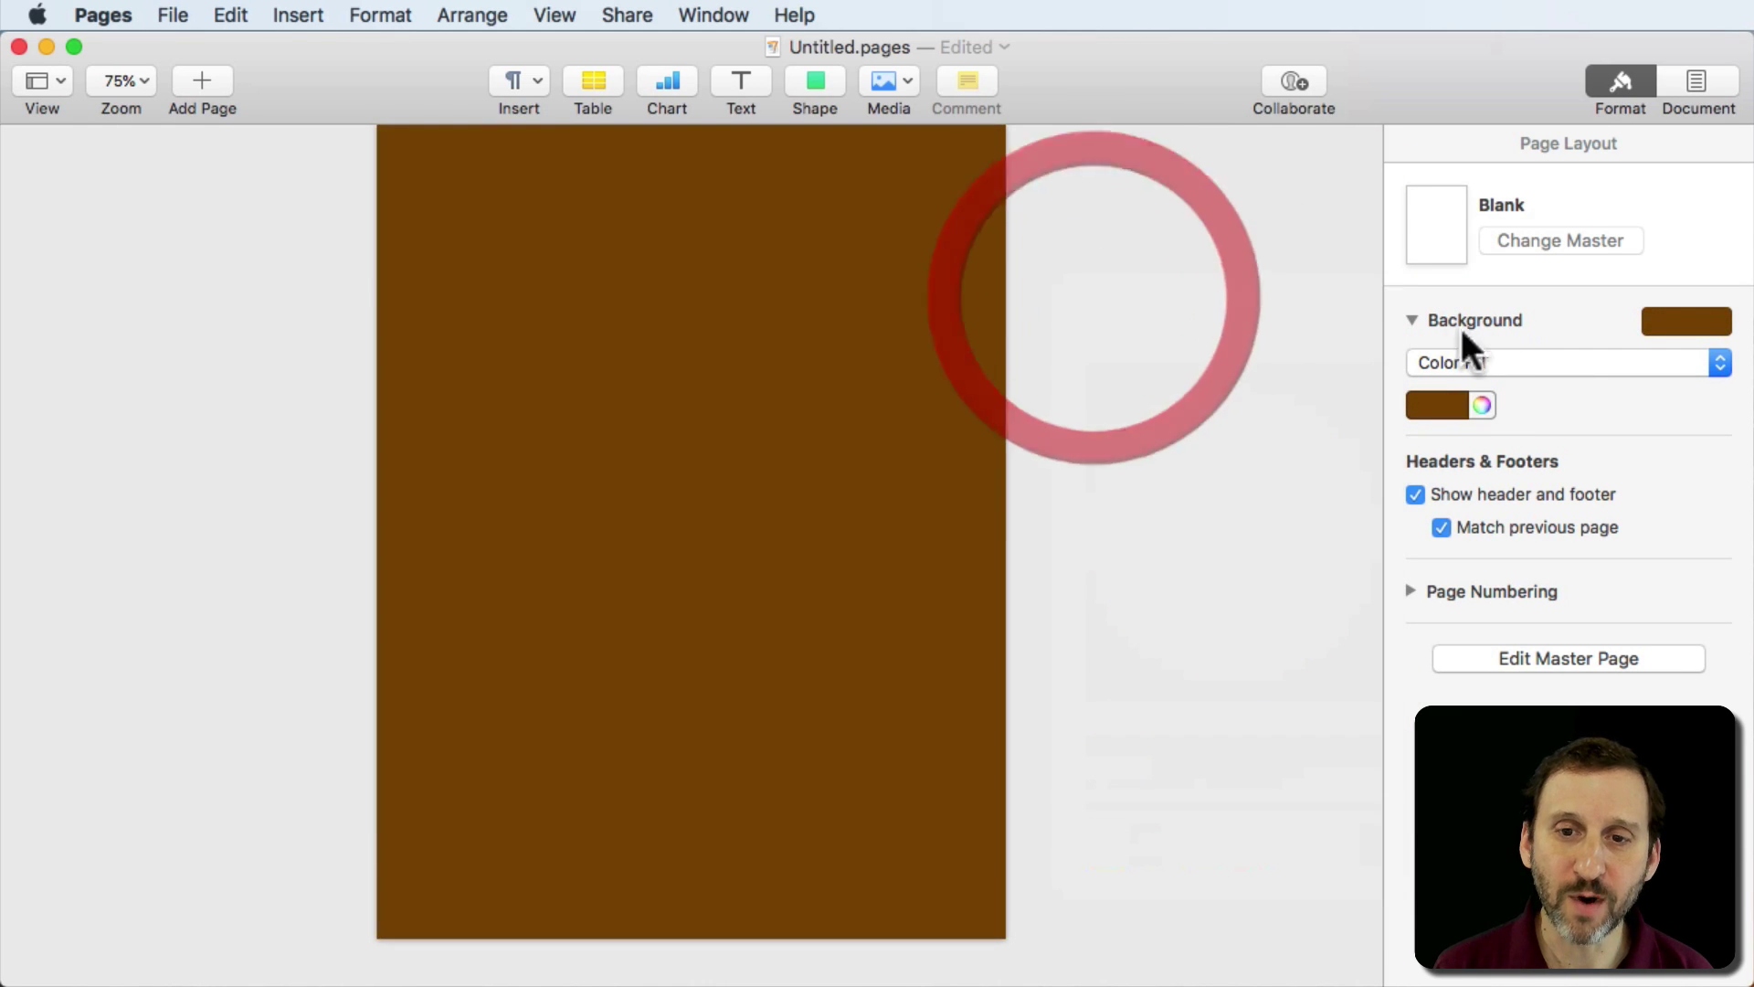
Apply a blue-to-yellow gradient fill angled at about 173 degrees.
left_click(1540, 363)
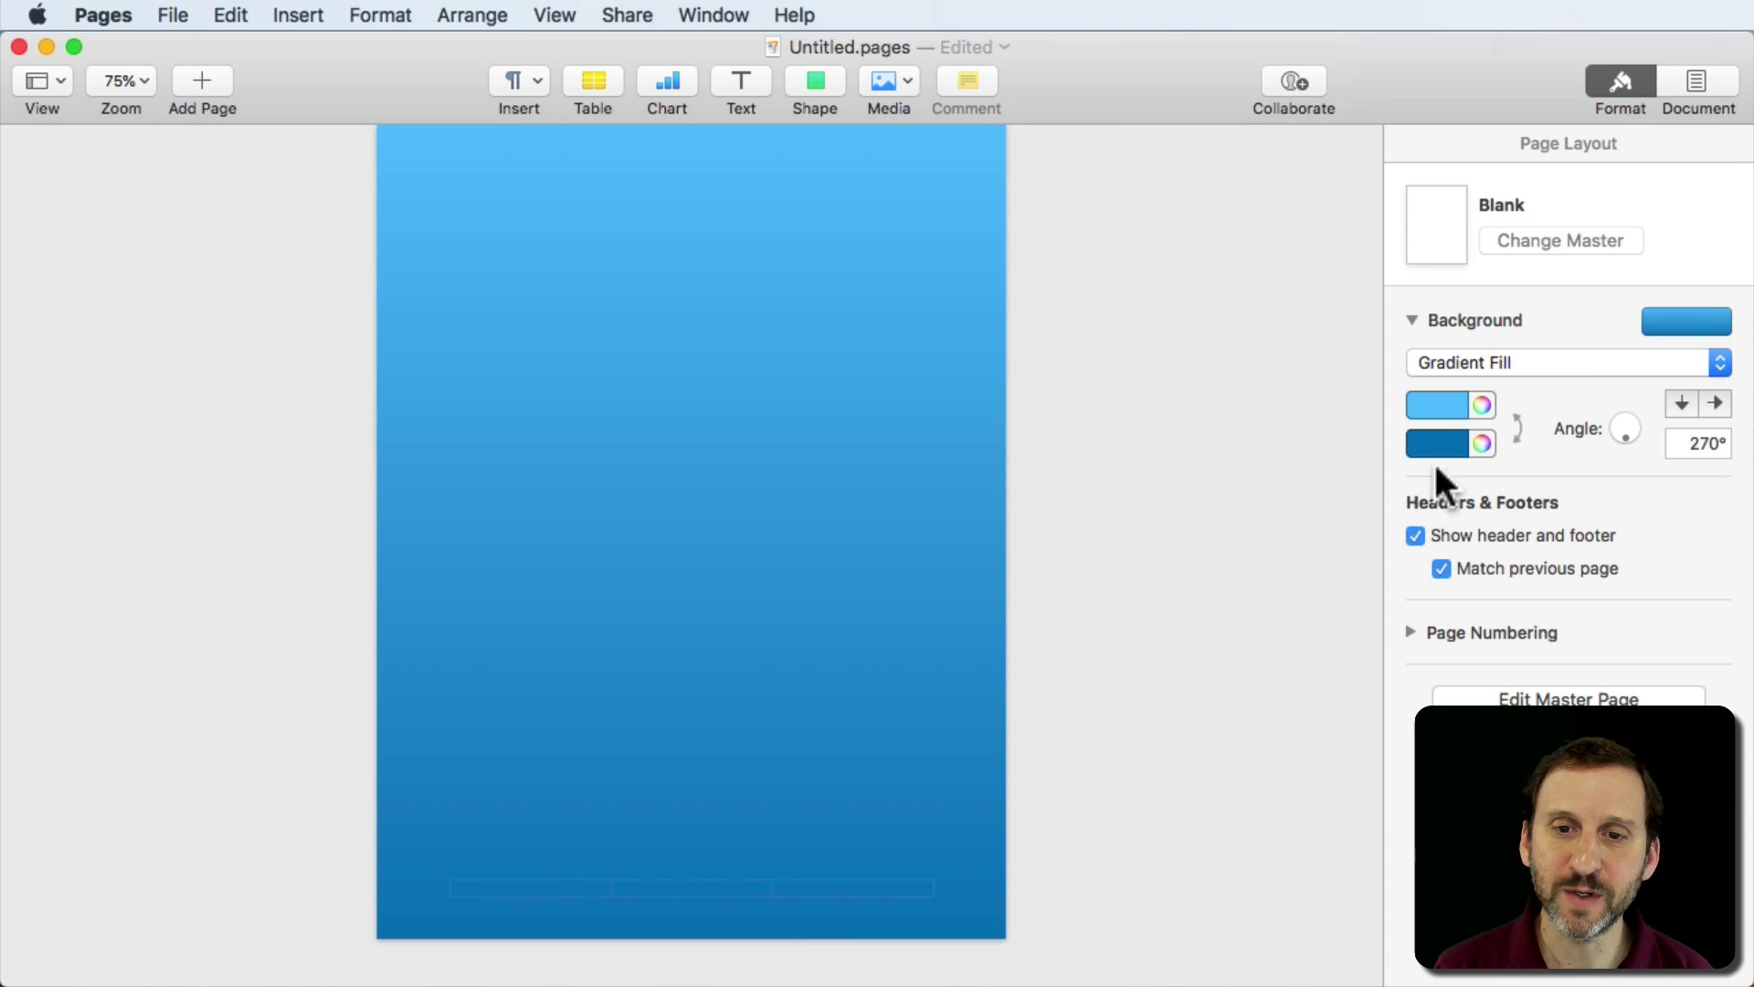
left_click(1716, 405)
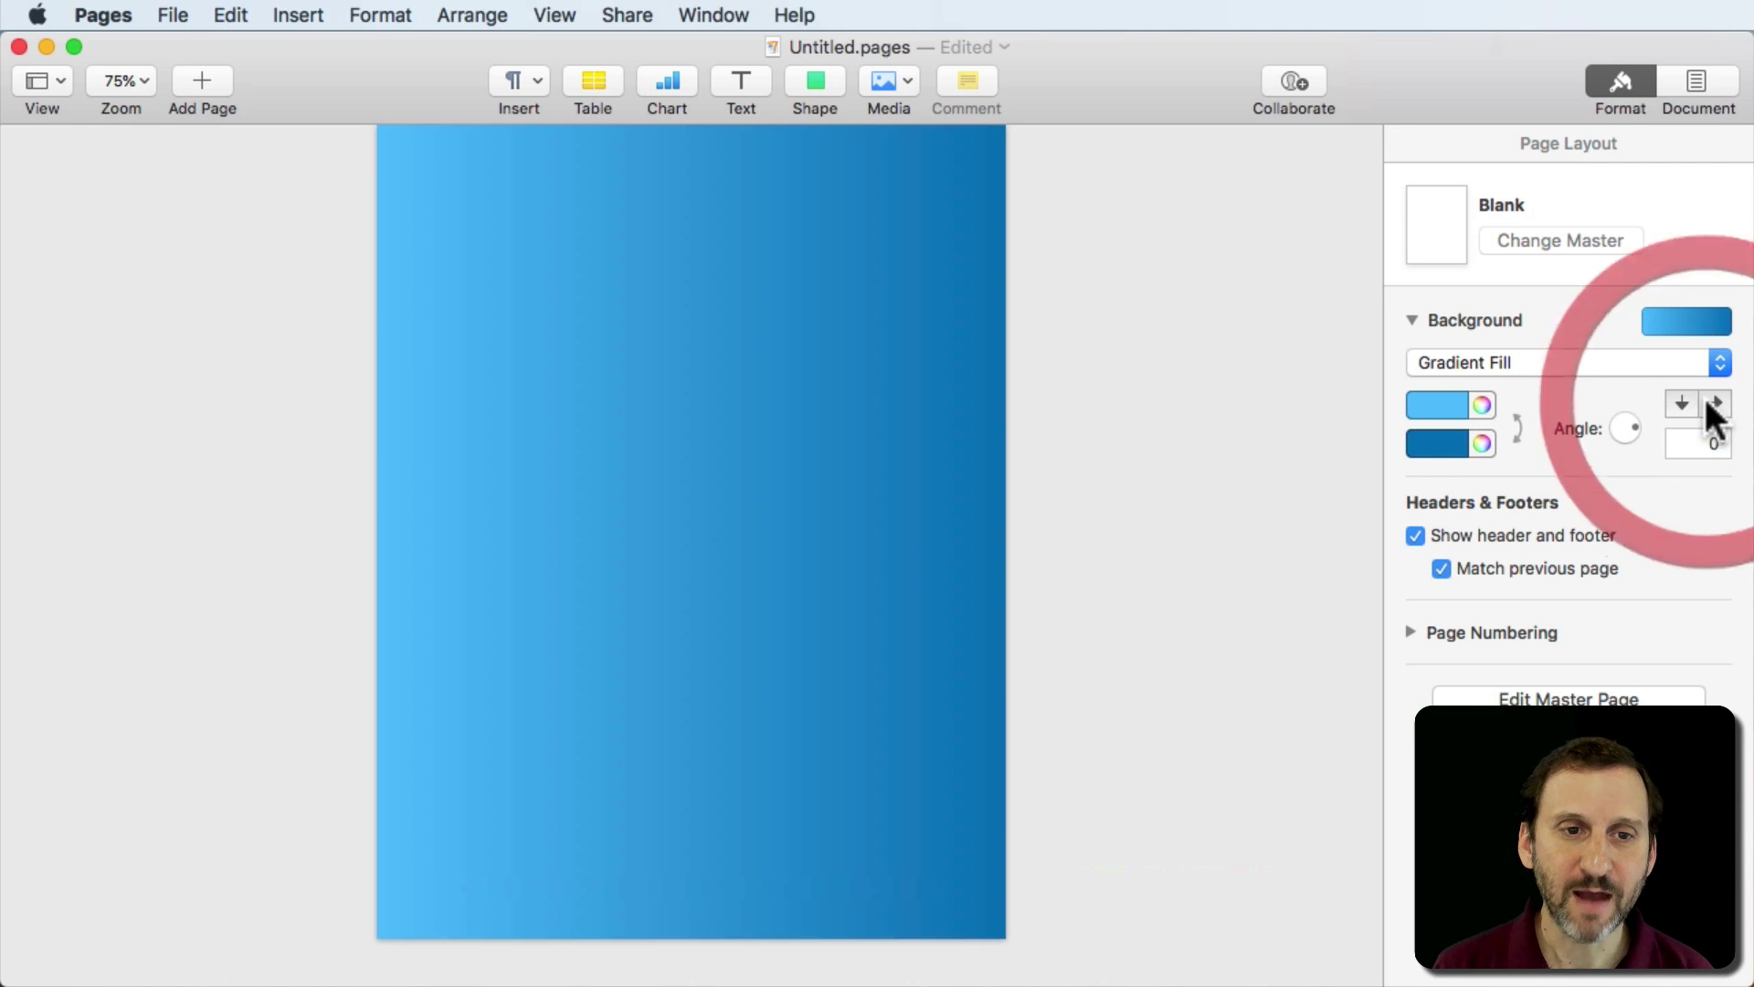
left_click(1683, 403)
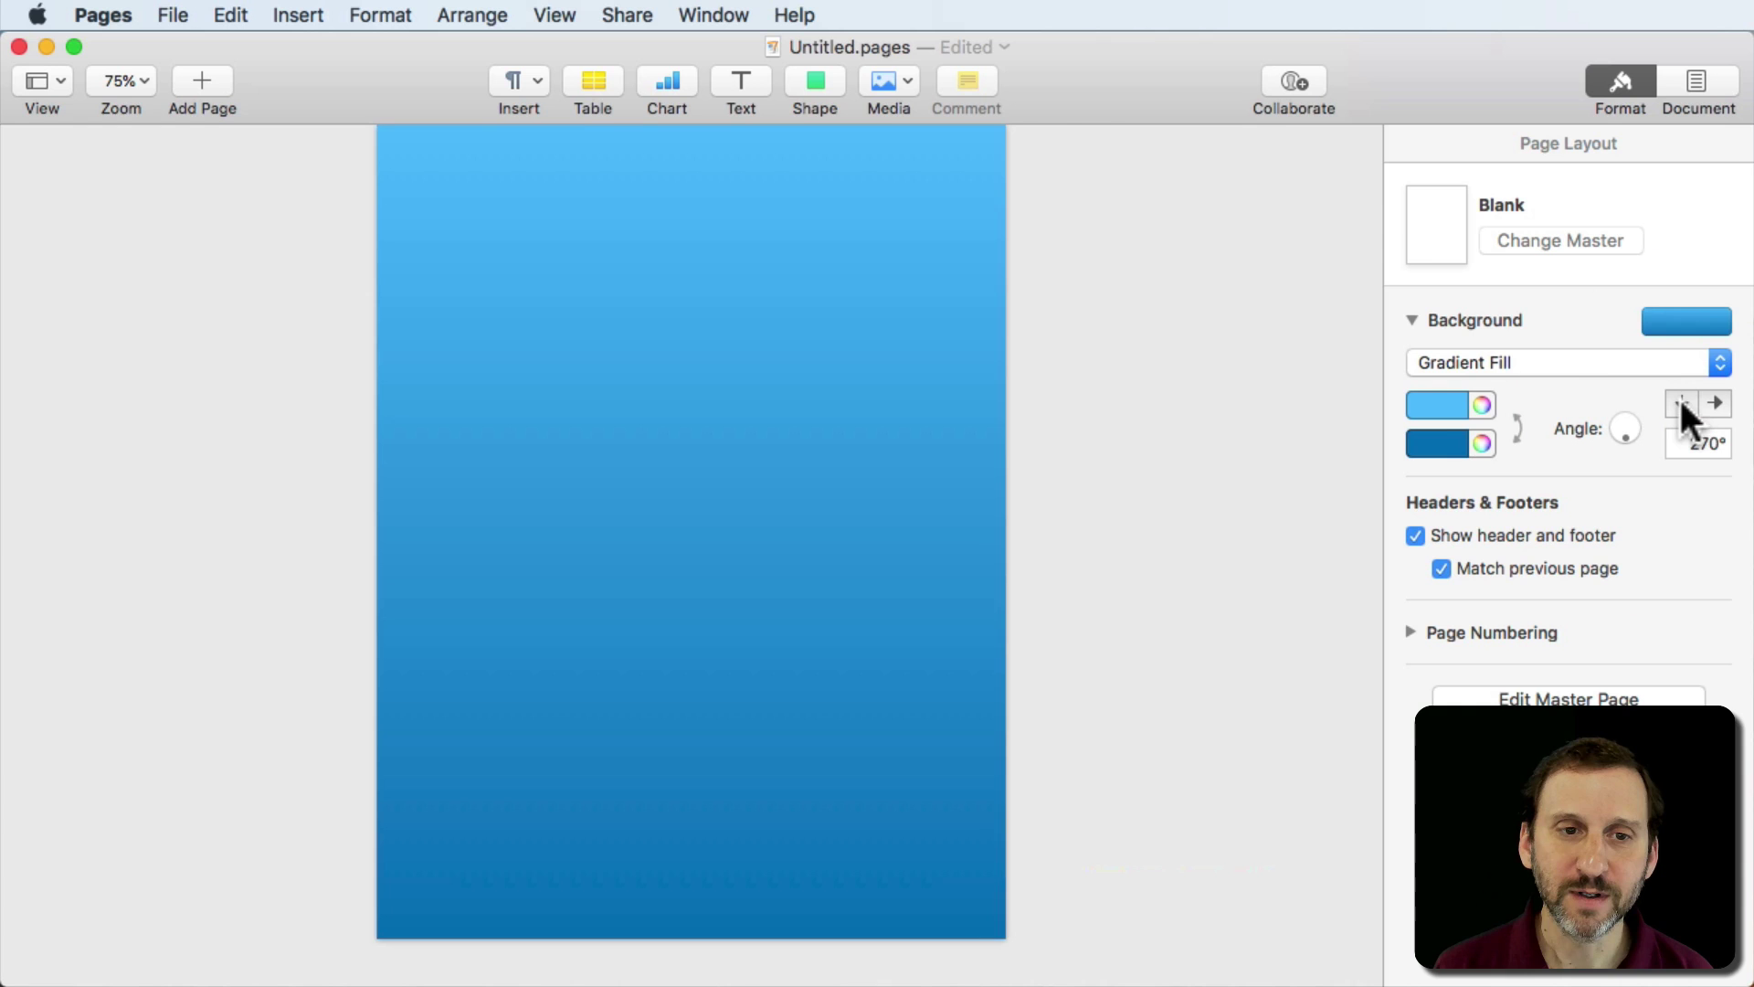
left_click_drag(1627, 428, 1586, 428)
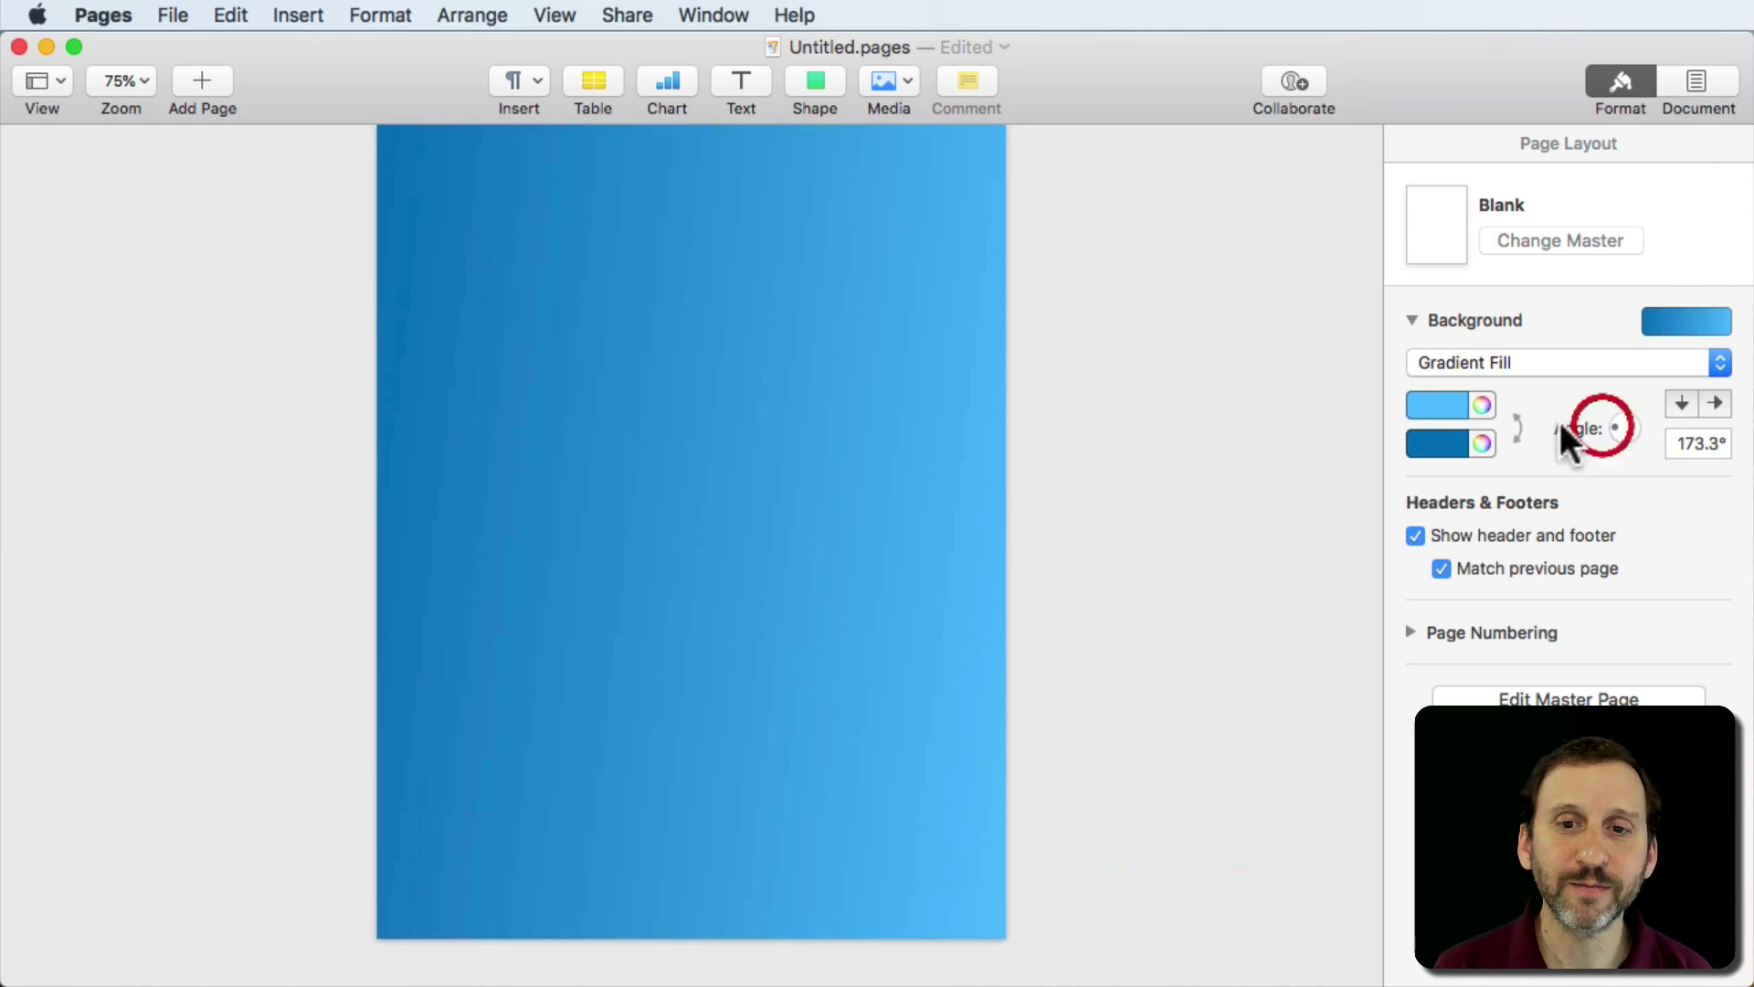
left_click(1450, 408)
left_click(1457, 467)
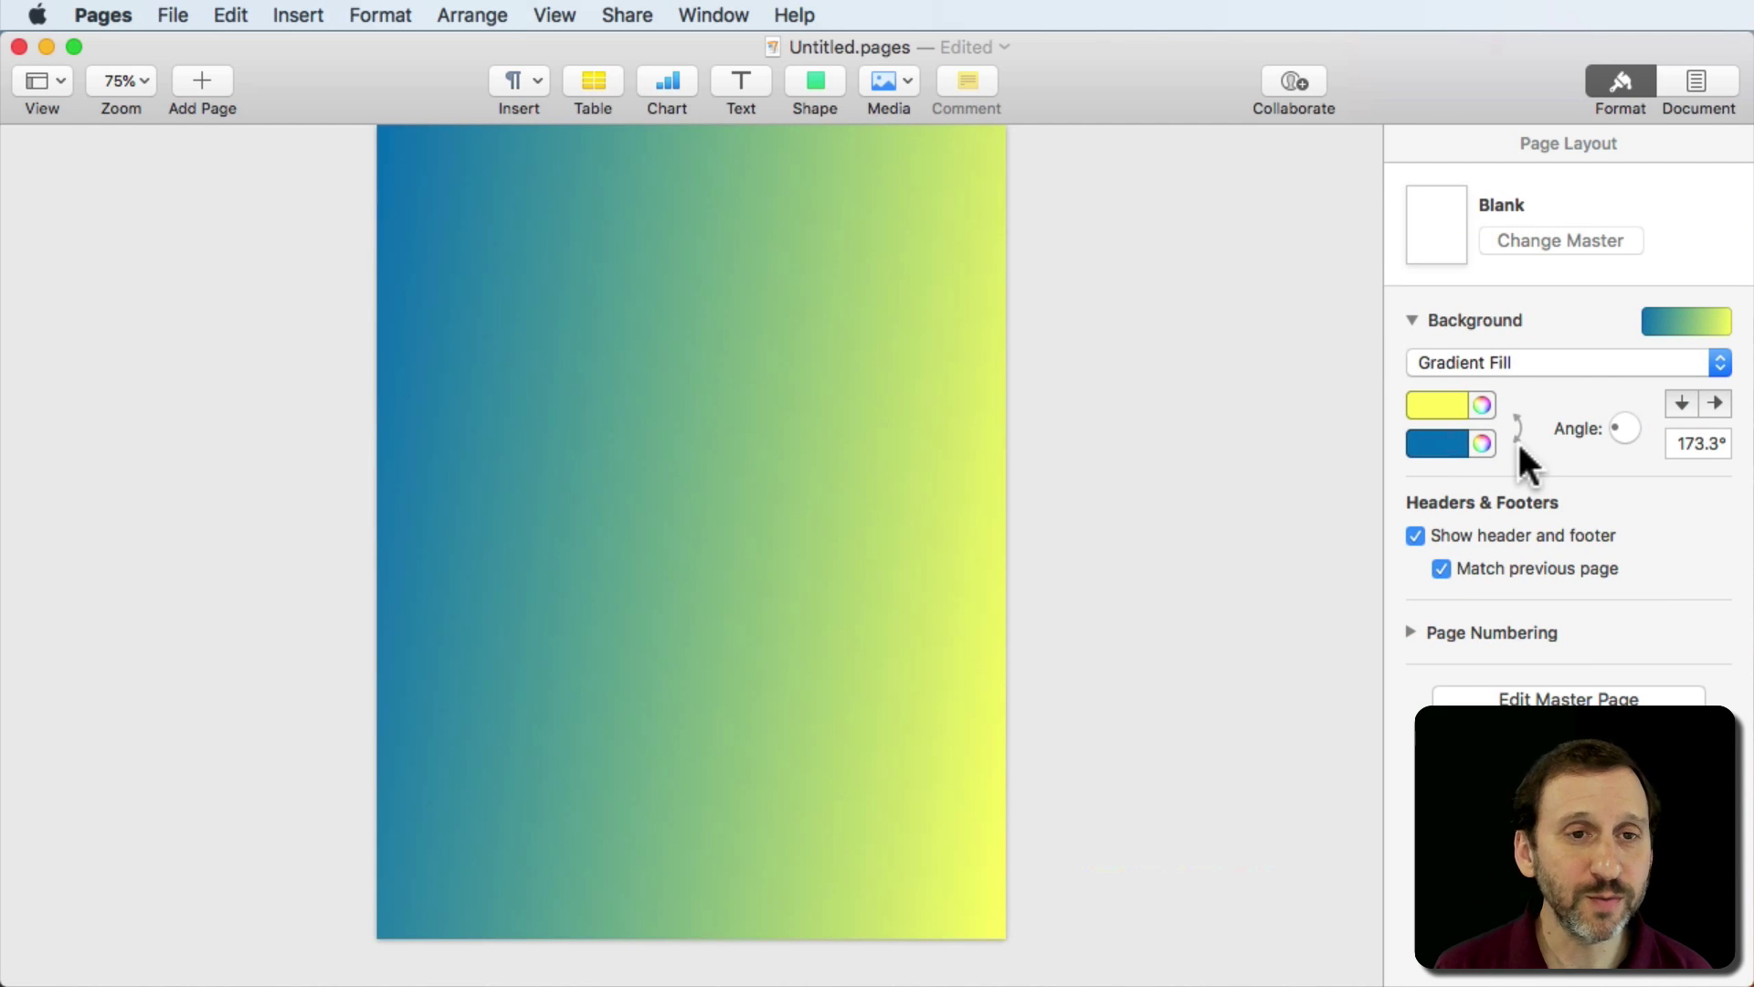
Switch to an advanced gradient, adding and positioning colour stops including a red one.
left_click(1591, 360)
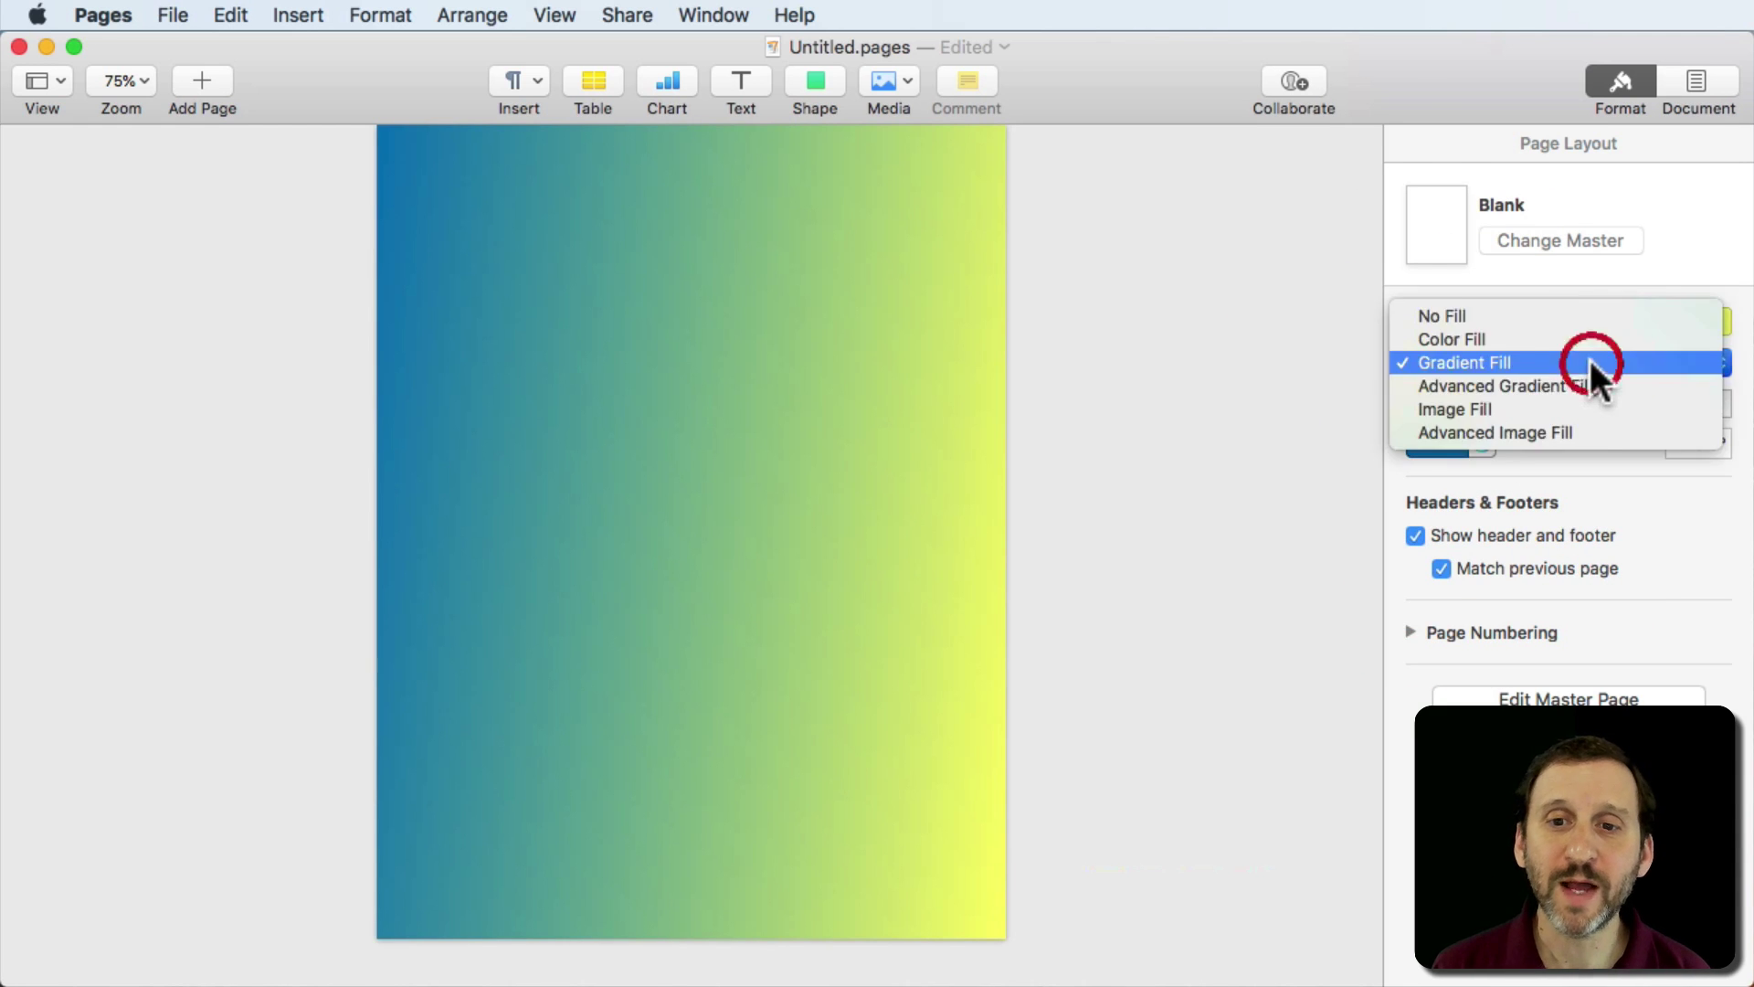
left_click(1552, 385)
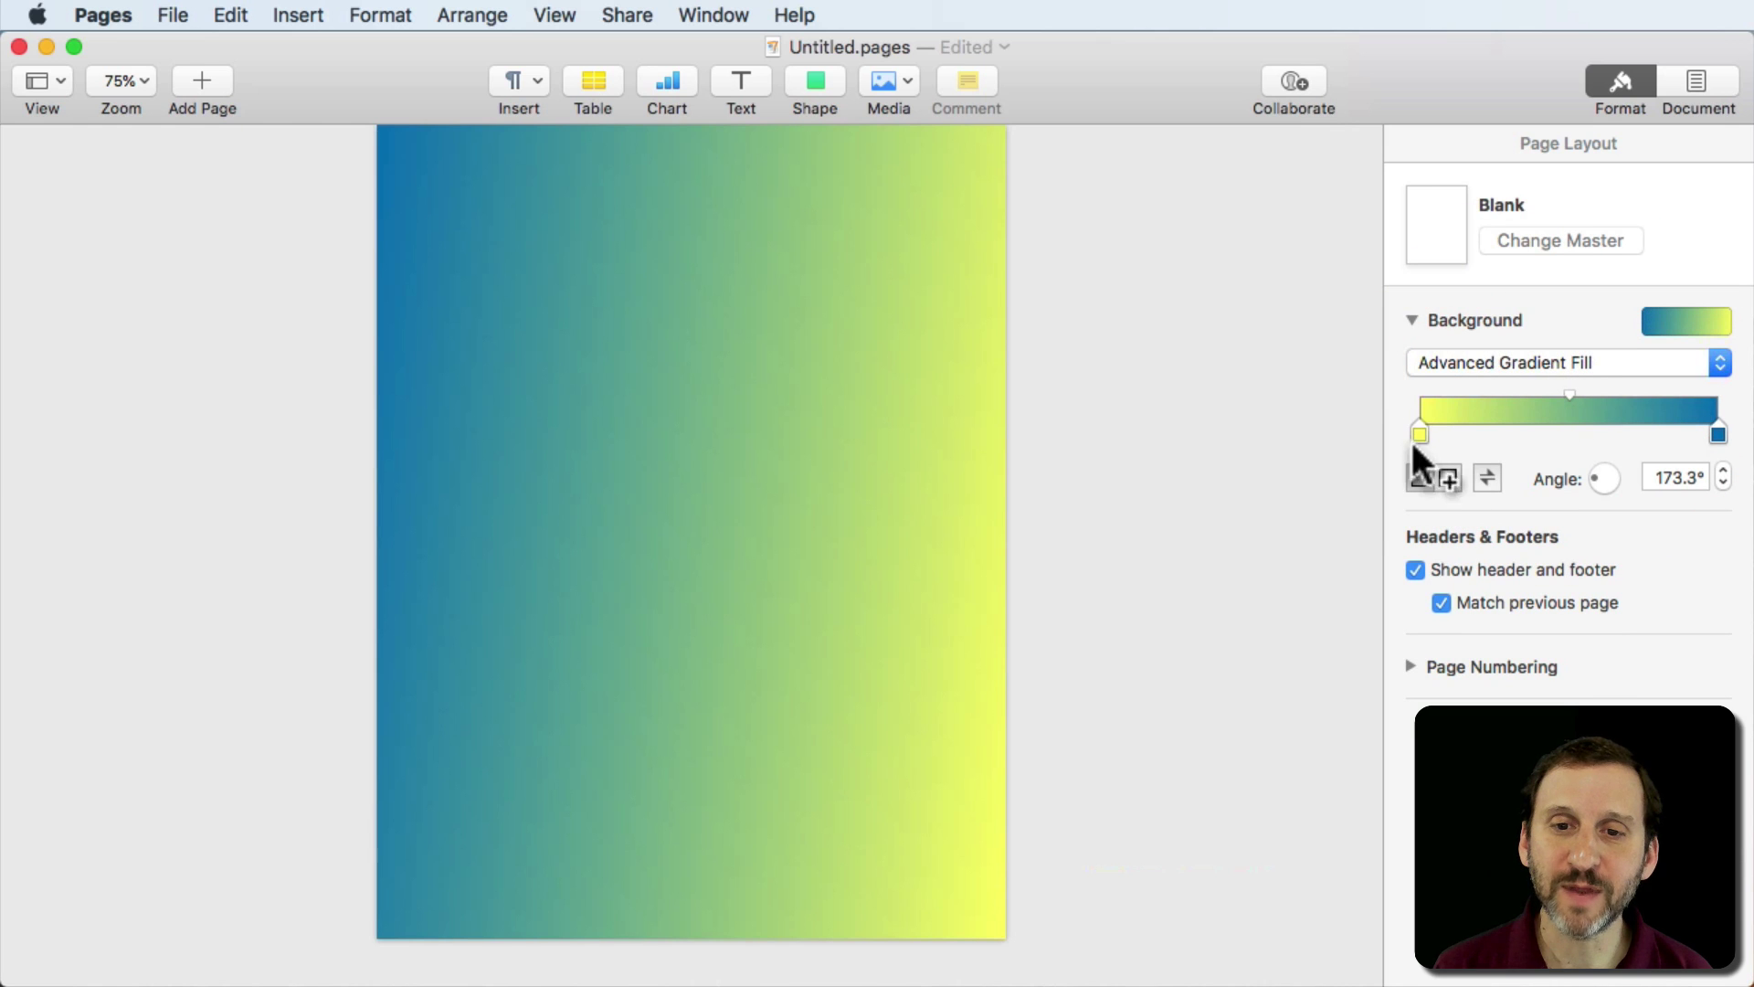
left_click_drag(1421, 435, 1421, 440)
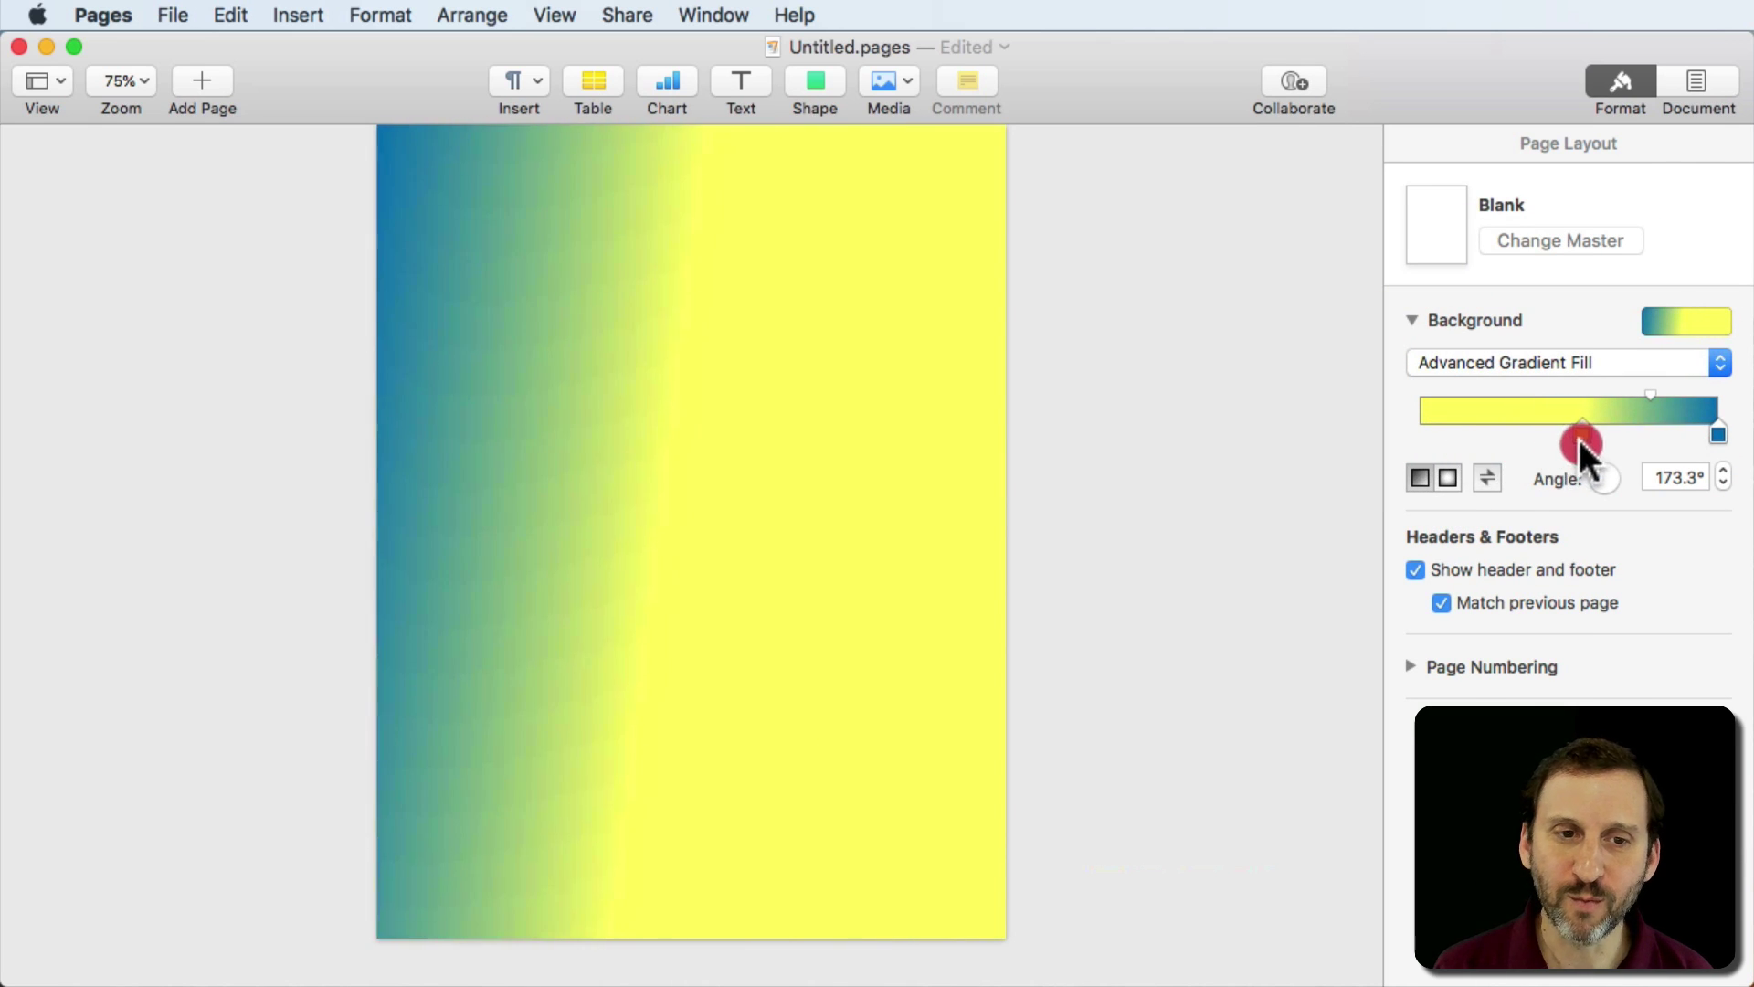
mouse_move(1565, 394)
left_mouse_down()
mouse_move(1456, 396)
mouse_move(1489, 413)
left_mouse_up()
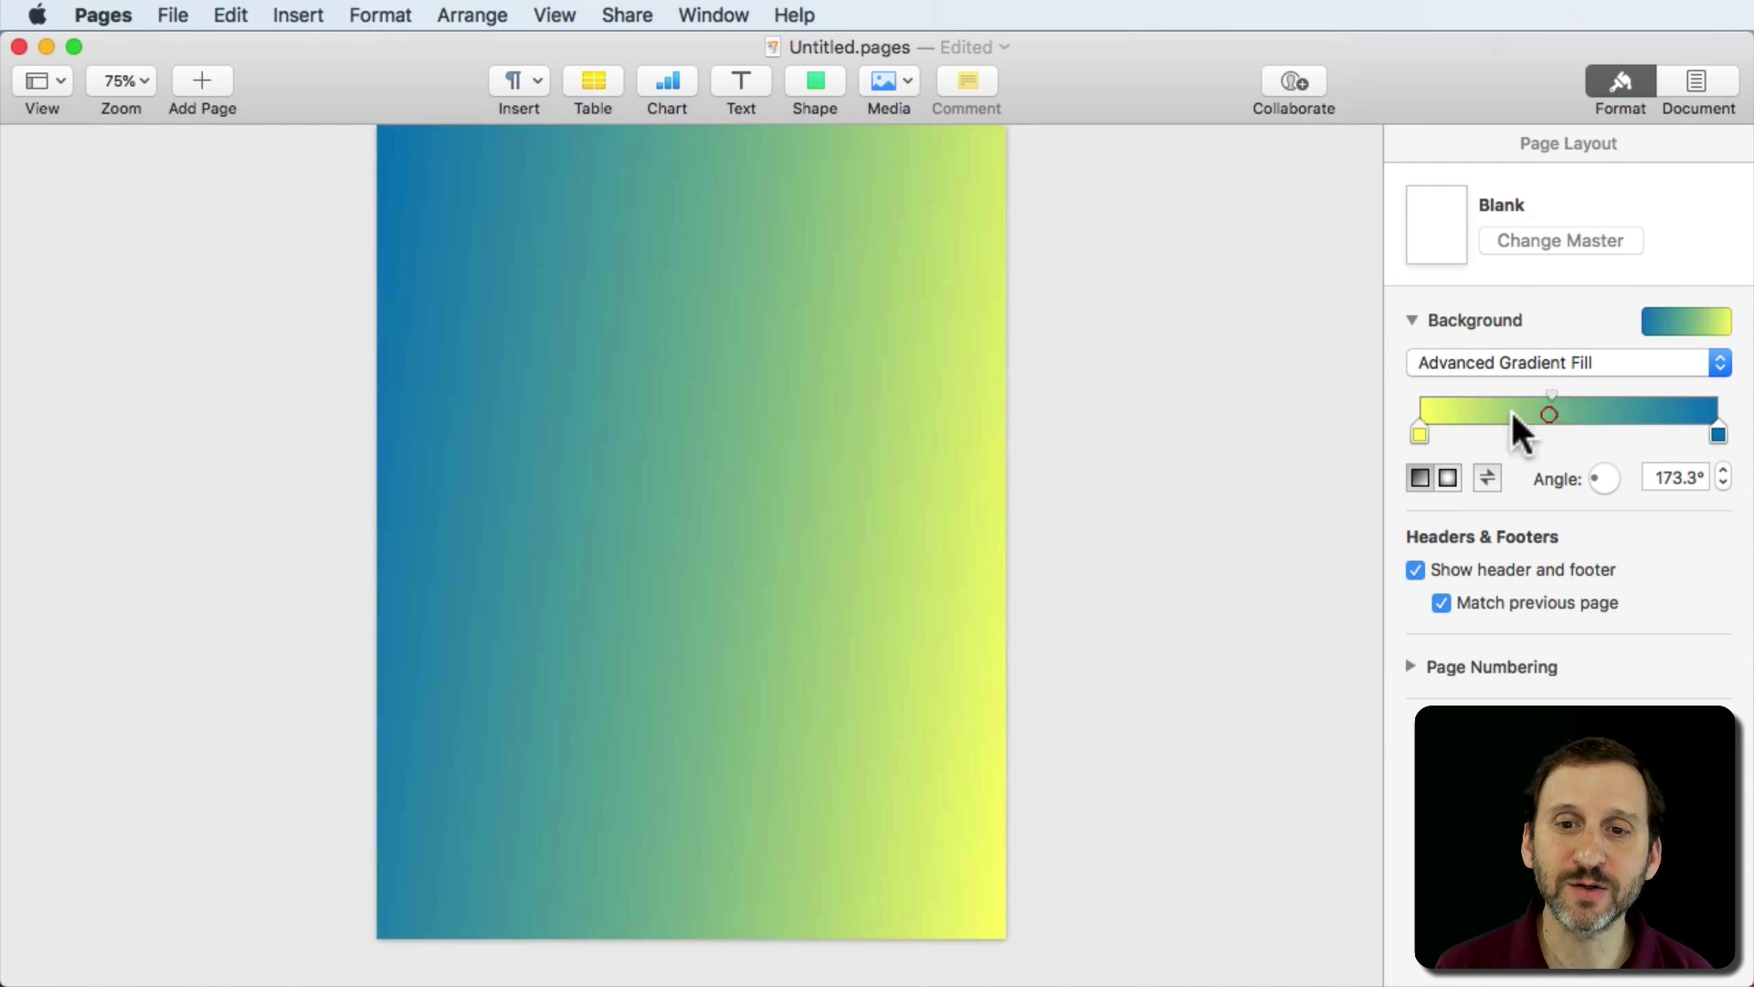
left_click(1489, 413)
mouse_move(1491, 427)
left_mouse_down()
mouse_move(1552, 429)
mouse_move(1514, 432)
left_mouse_up()
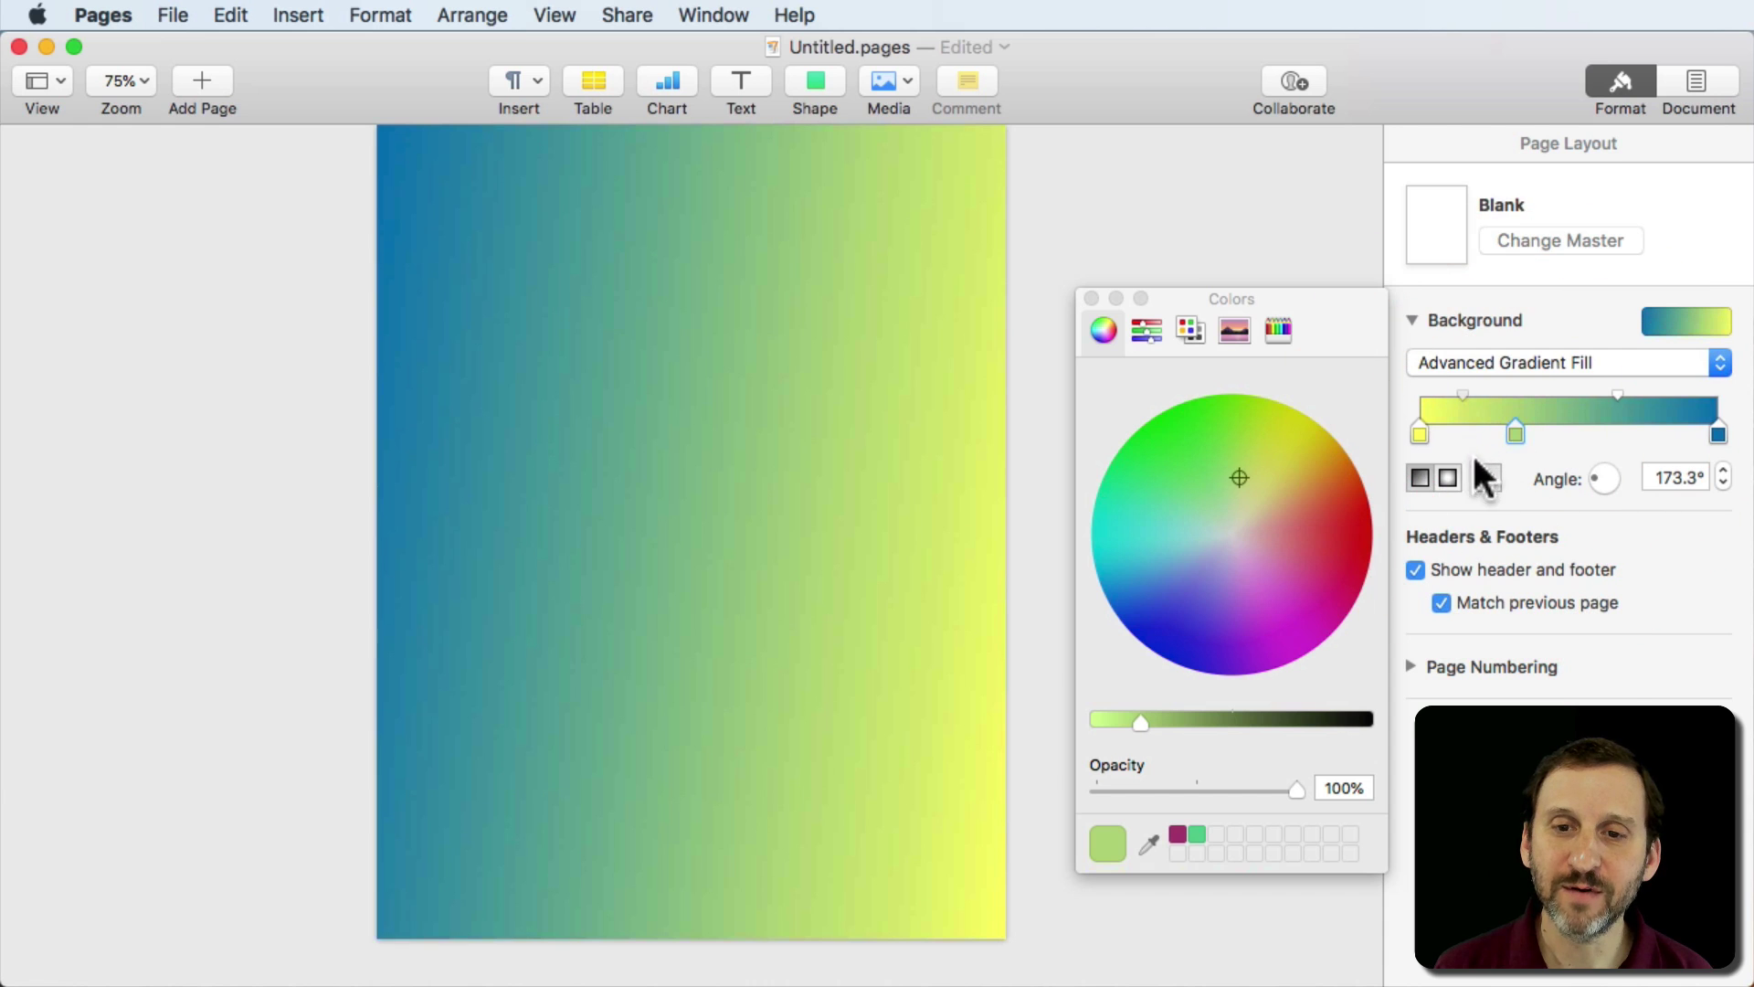
left_click(1344, 552)
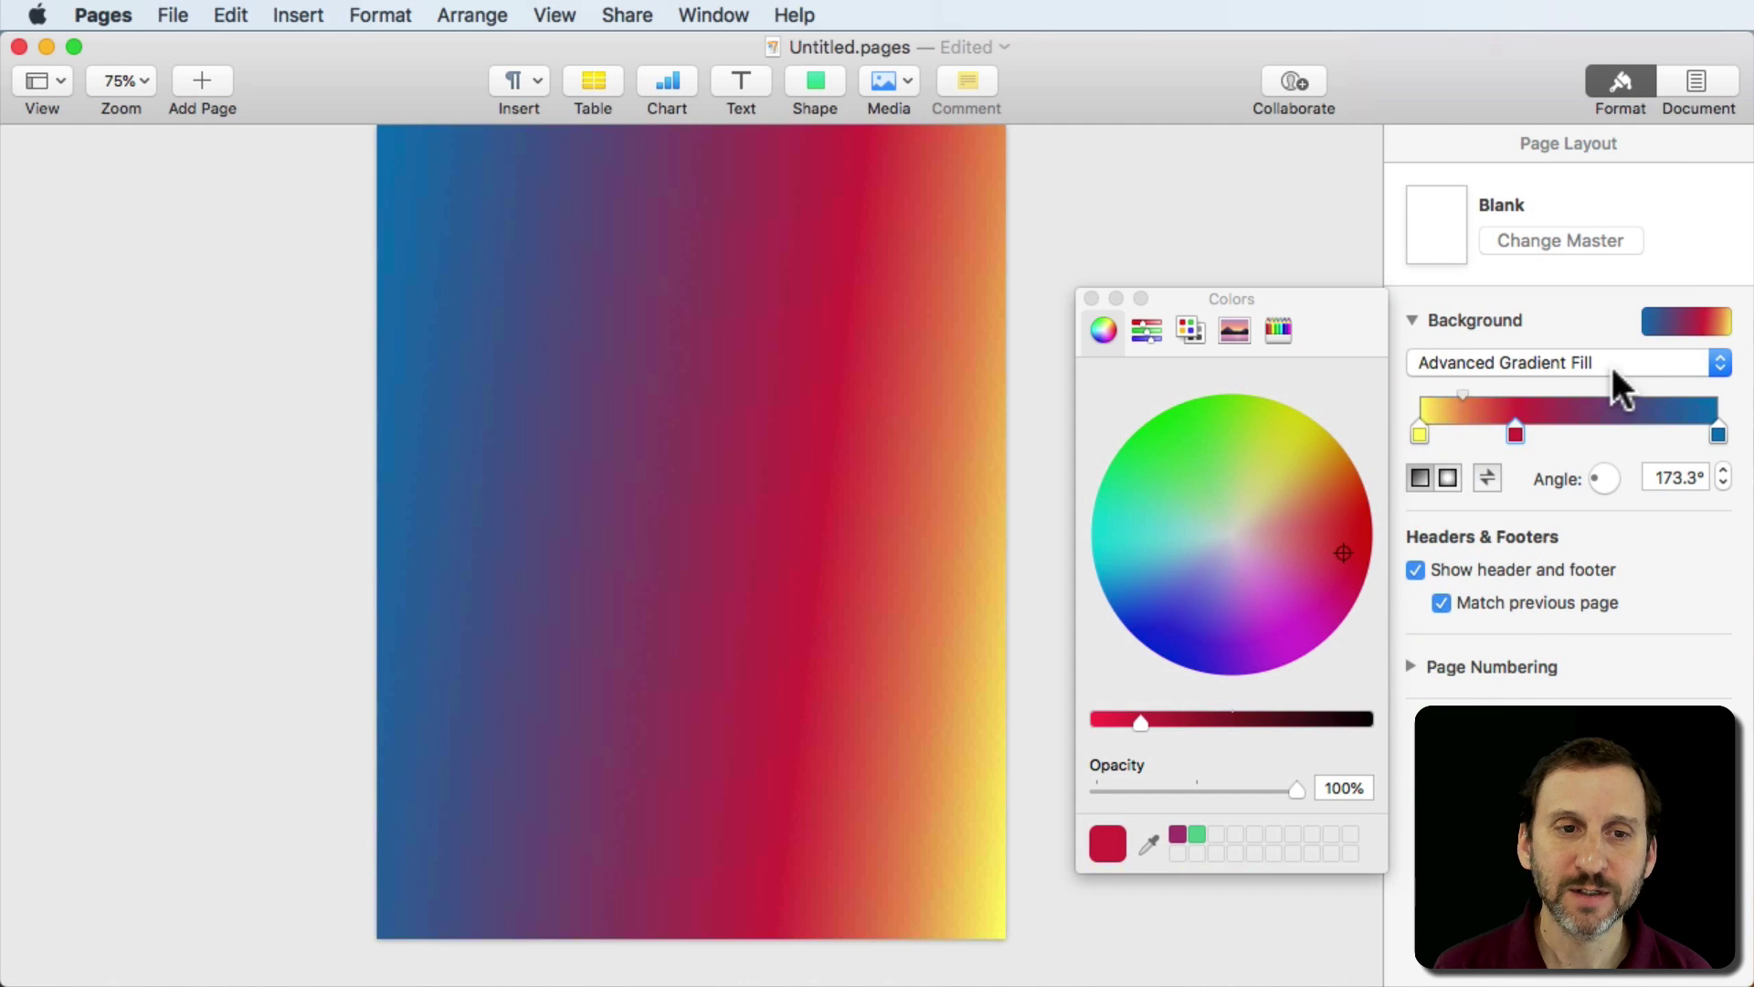
left_click(1570, 428)
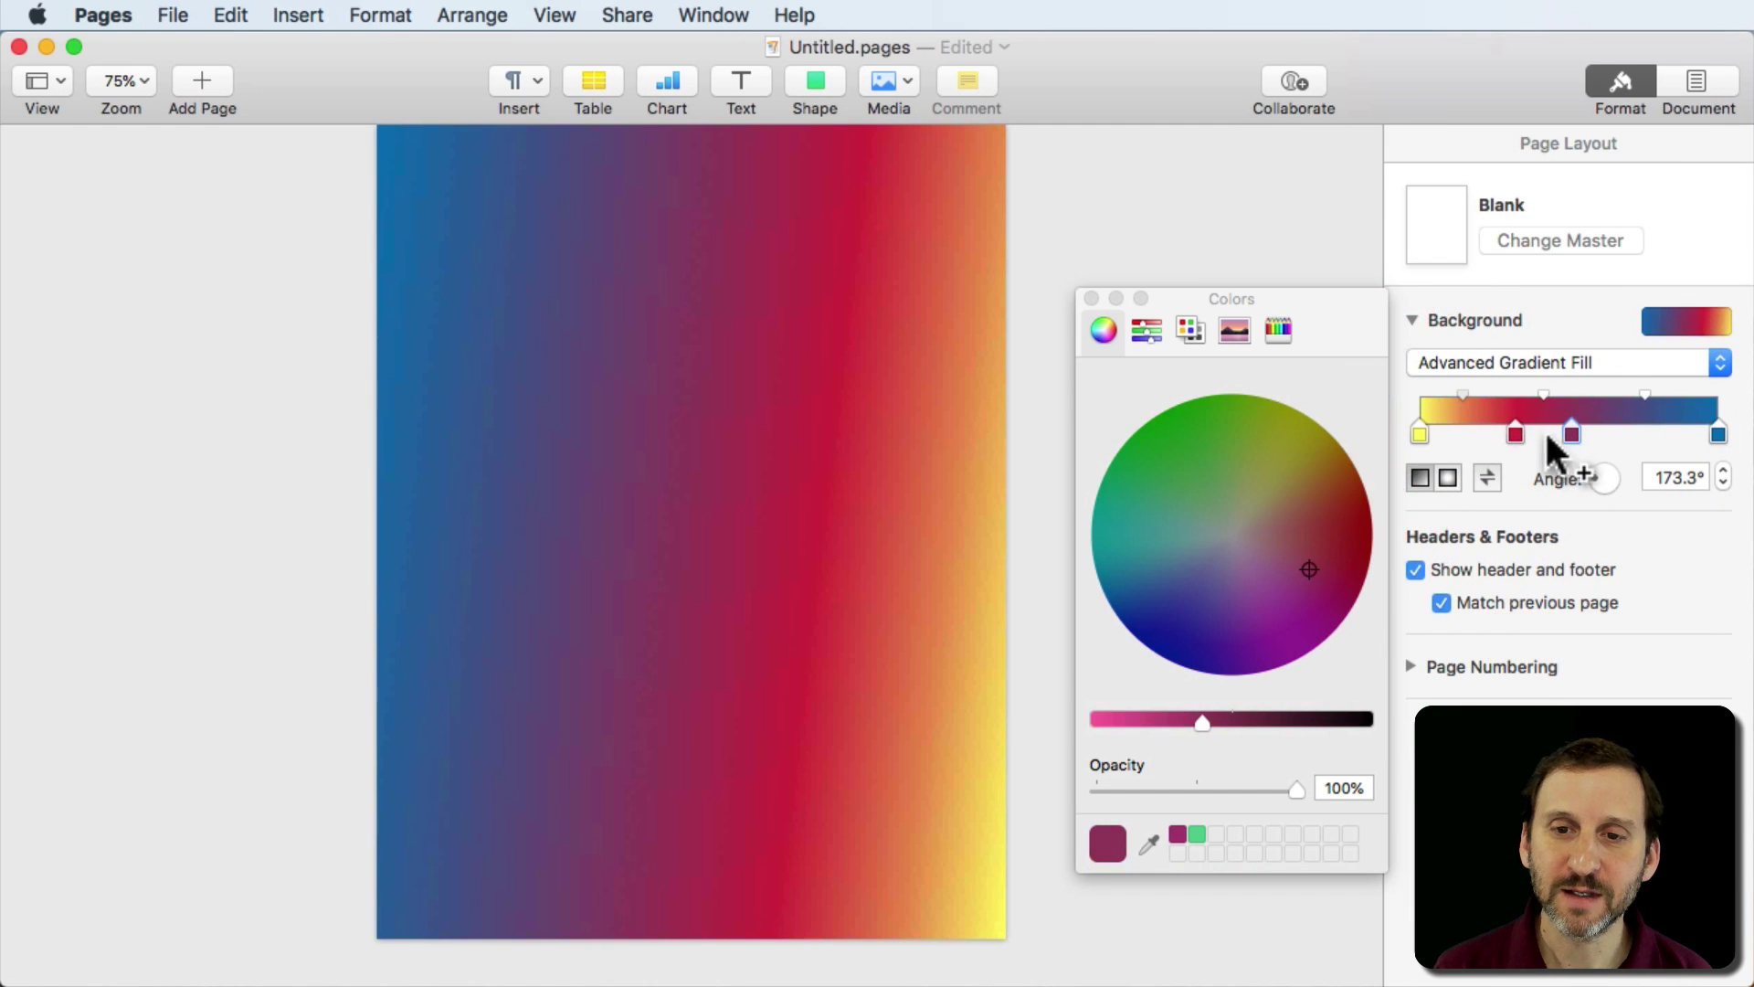
left_click_drag(1597, 432, 1624, 429)
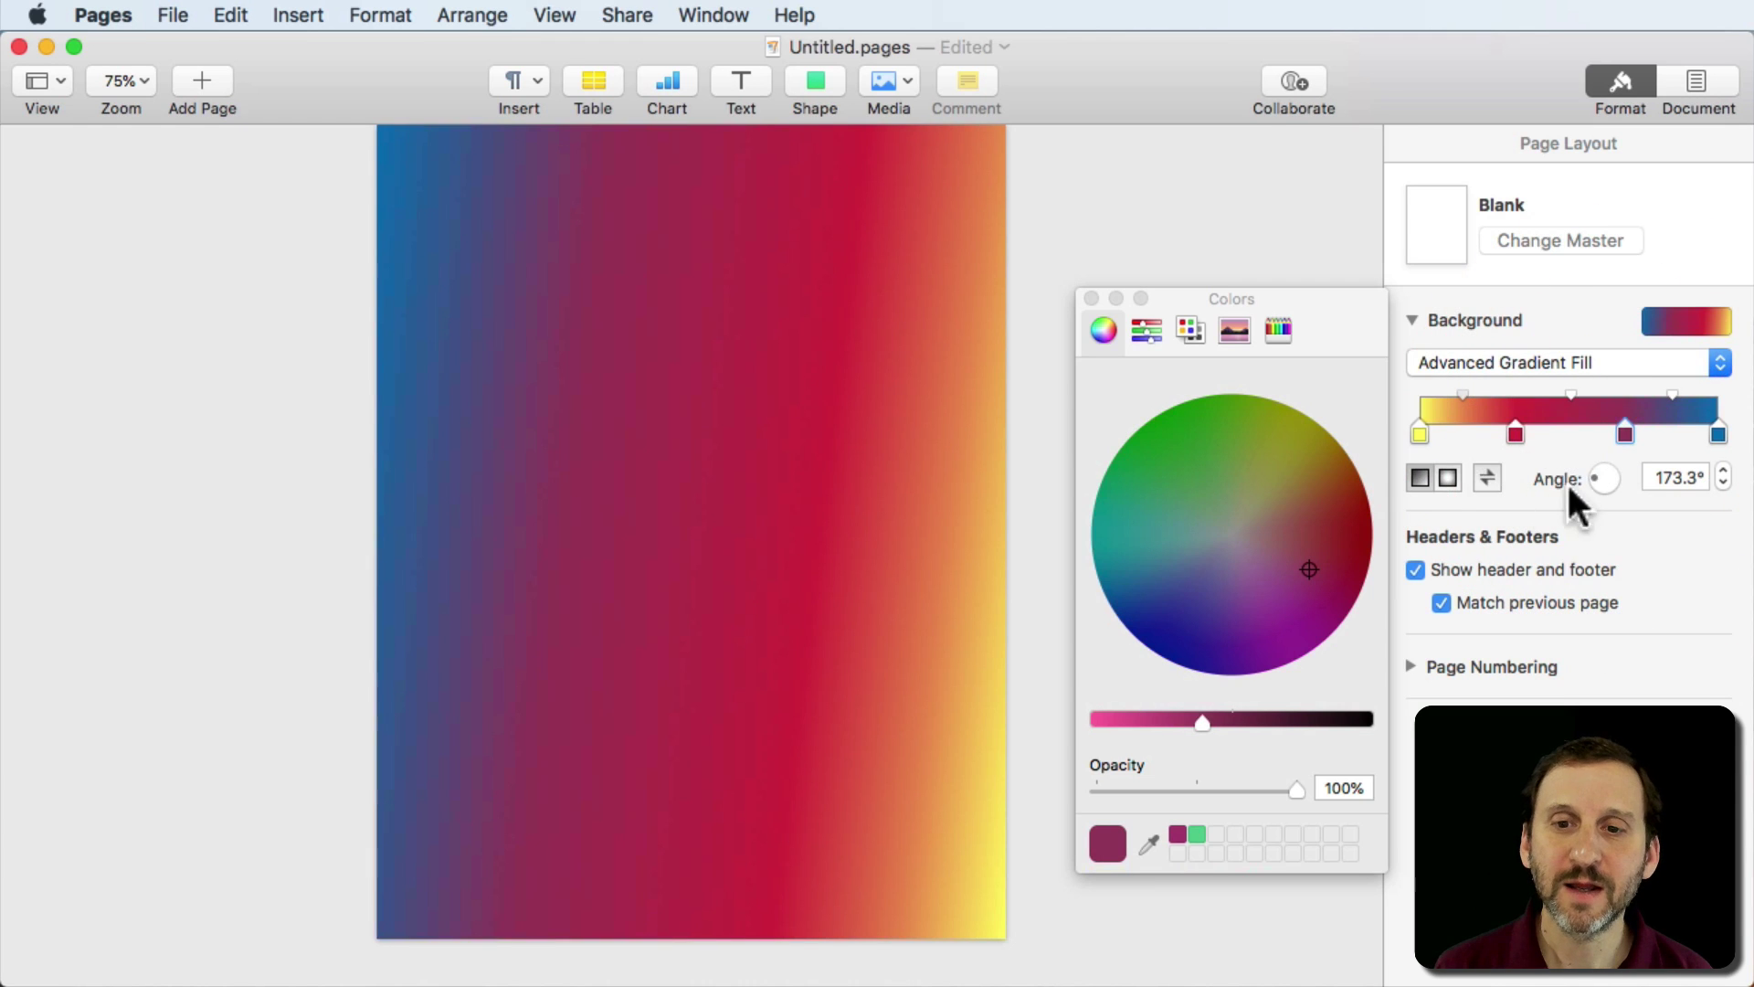
Make the gradient radial with its centre at the page's right edge.
left_click(1448, 478)
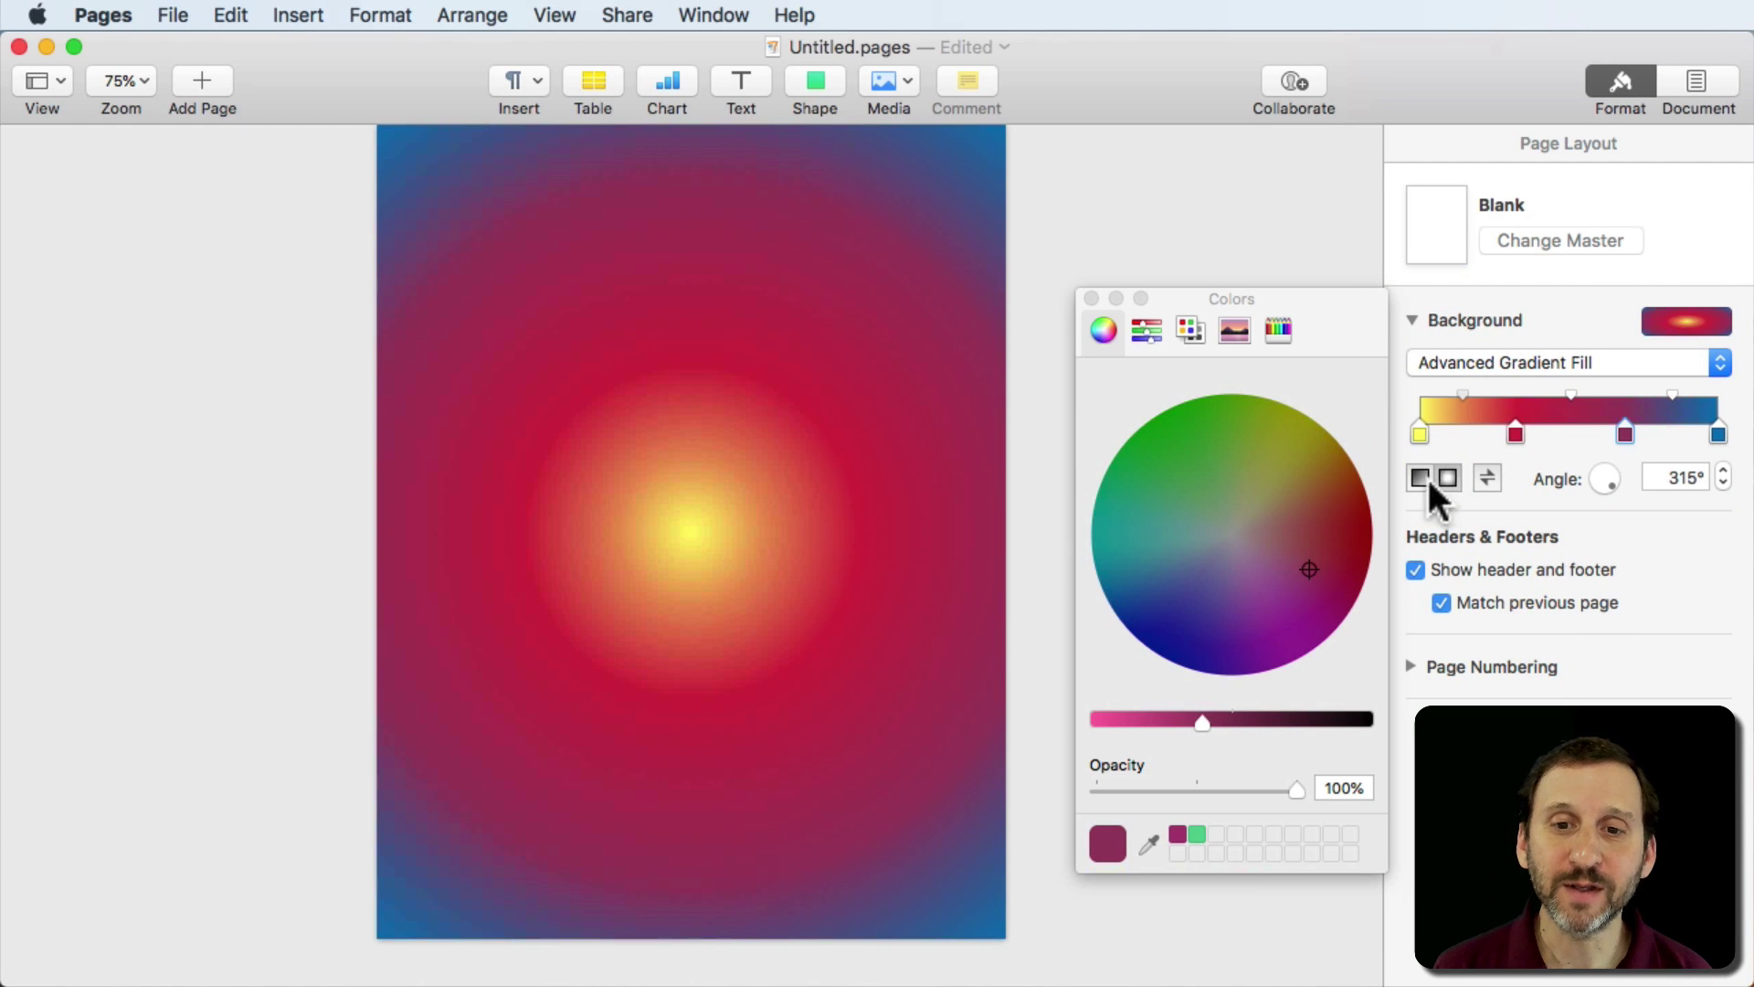
left_click(1486, 475)
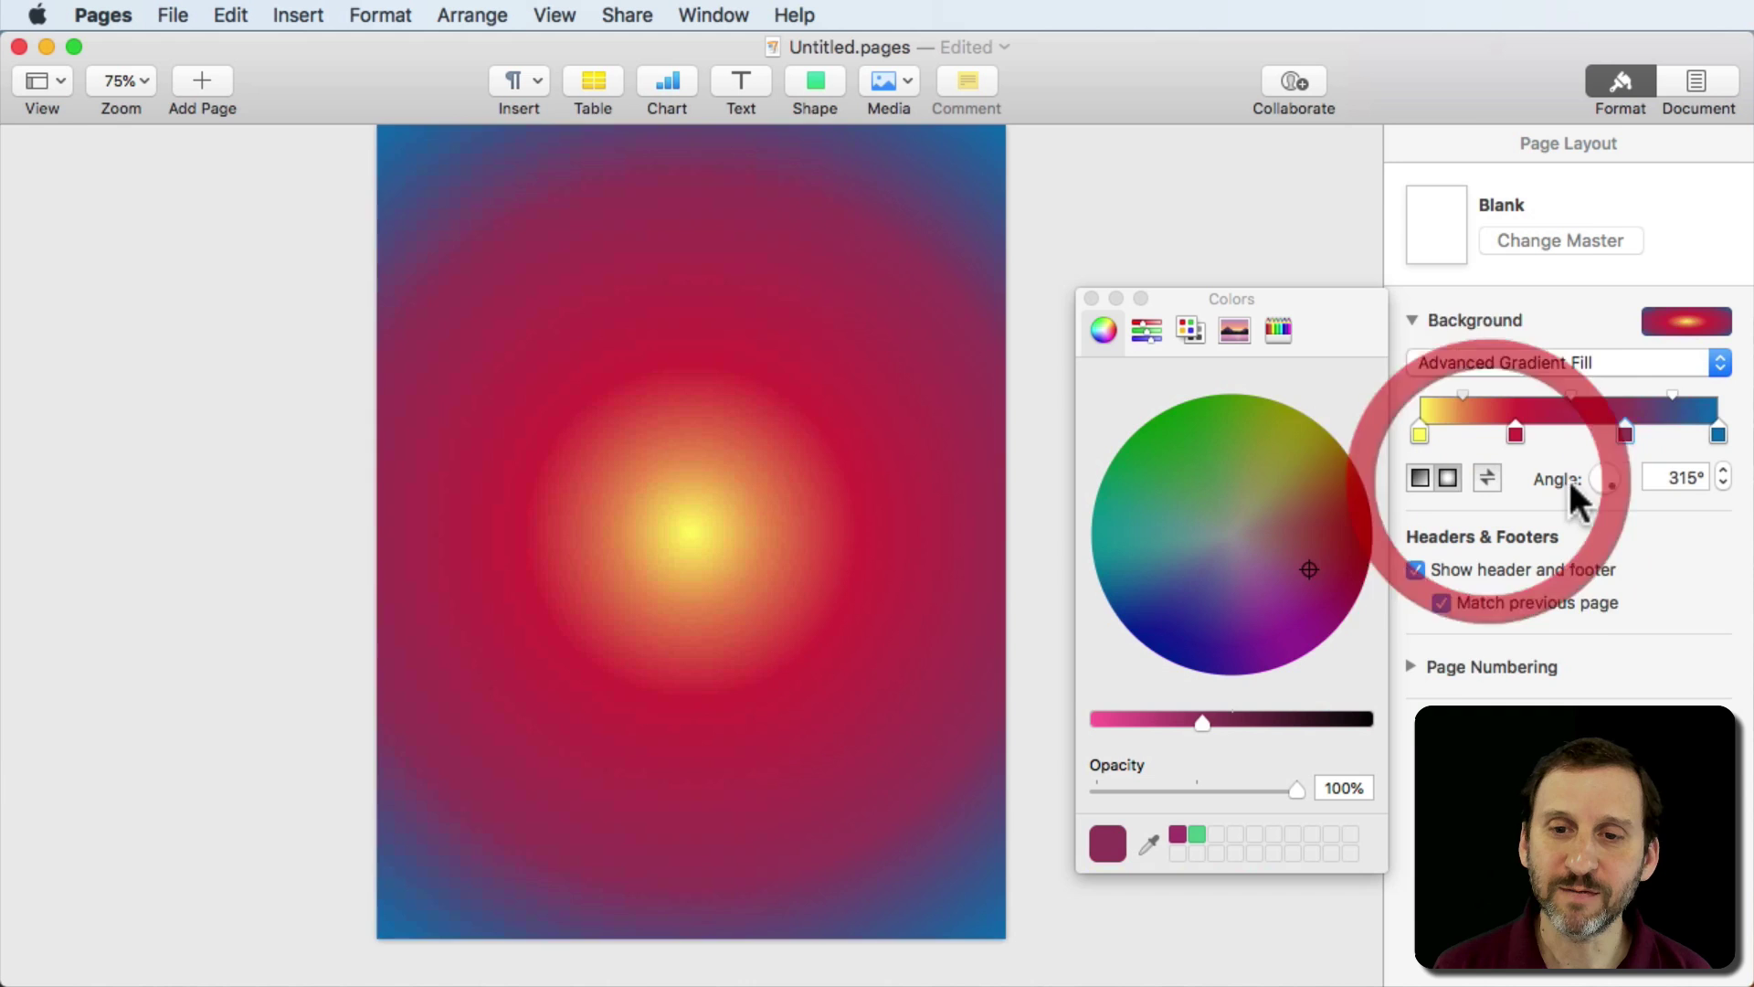
left_click_drag(1593, 475, 1590, 480)
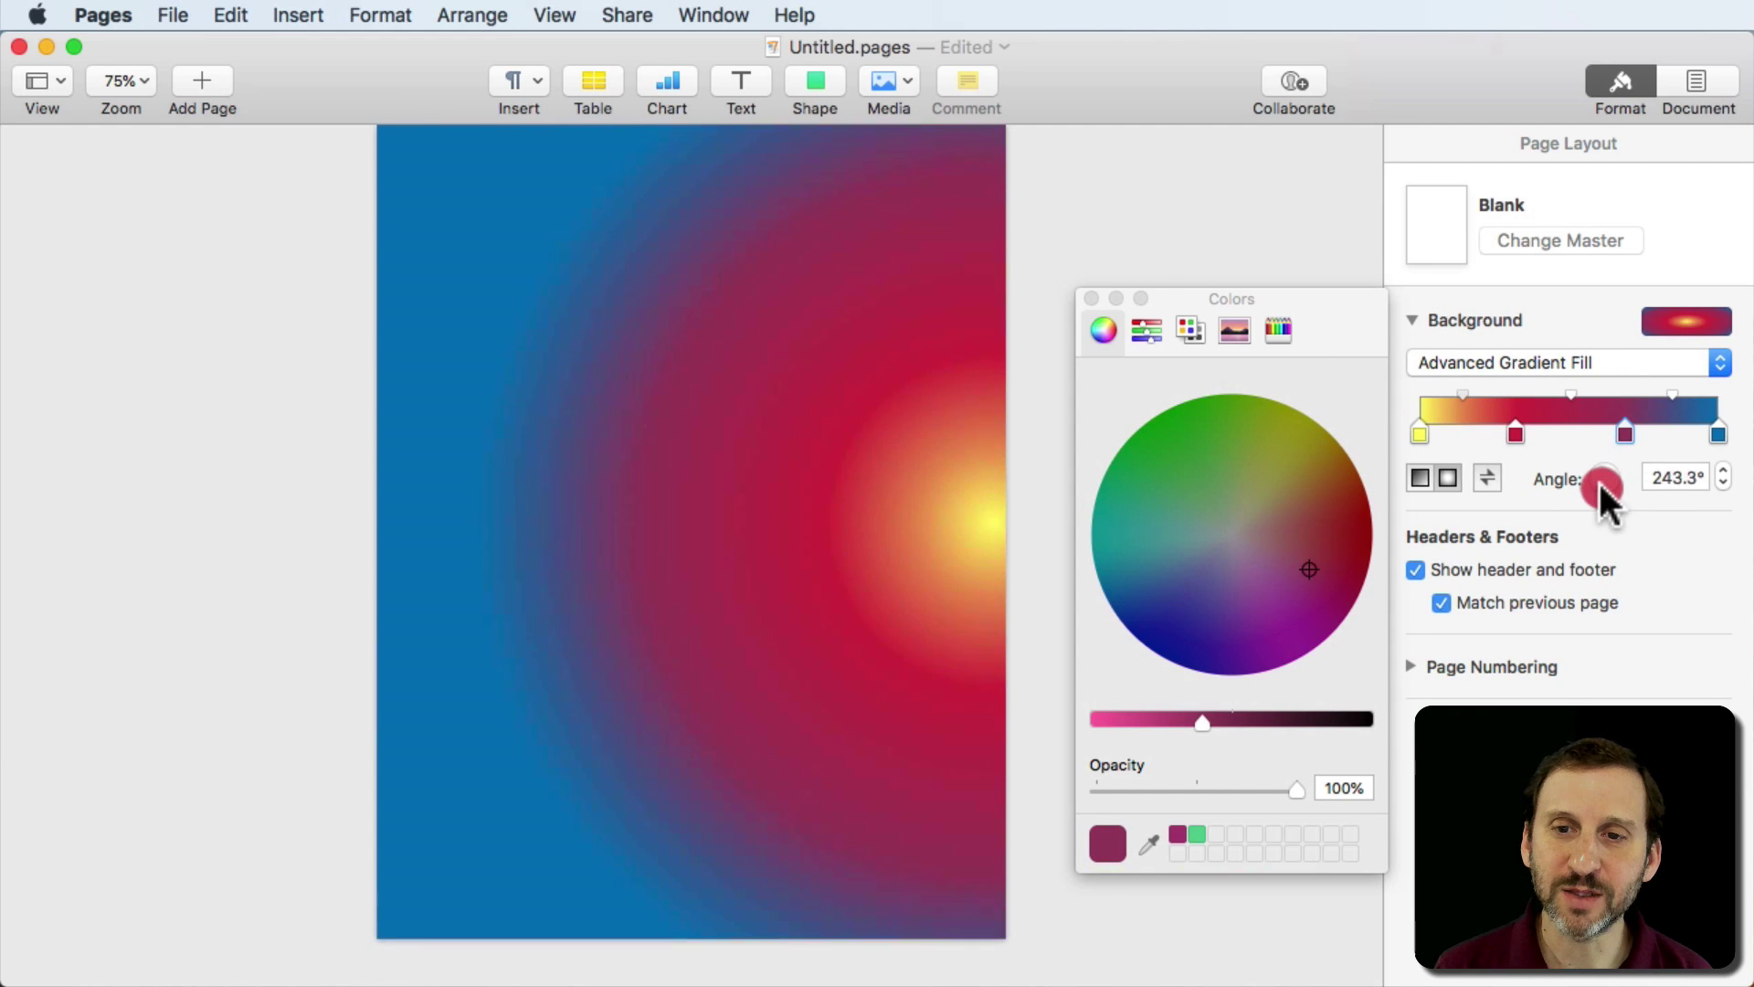
left_click(1495, 364)
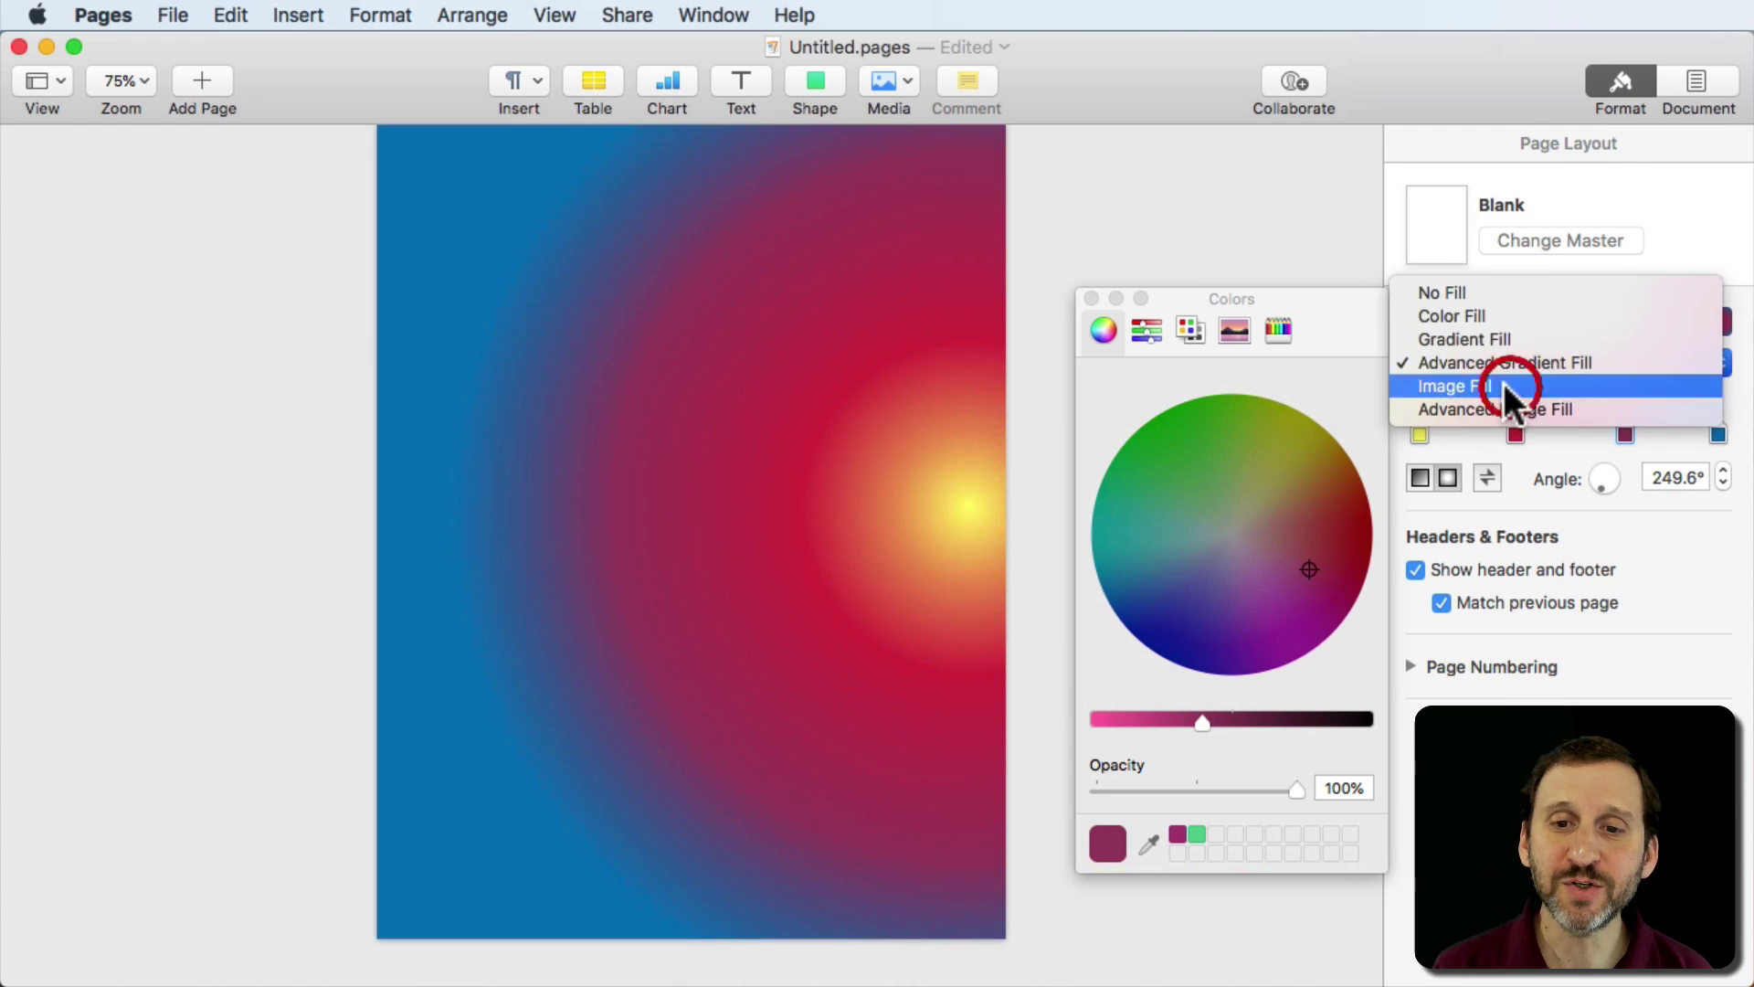
Use Image Fill, try Scale to Fill and Scale to Fit, then tile it at 36% scale.
left_click(1503, 383)
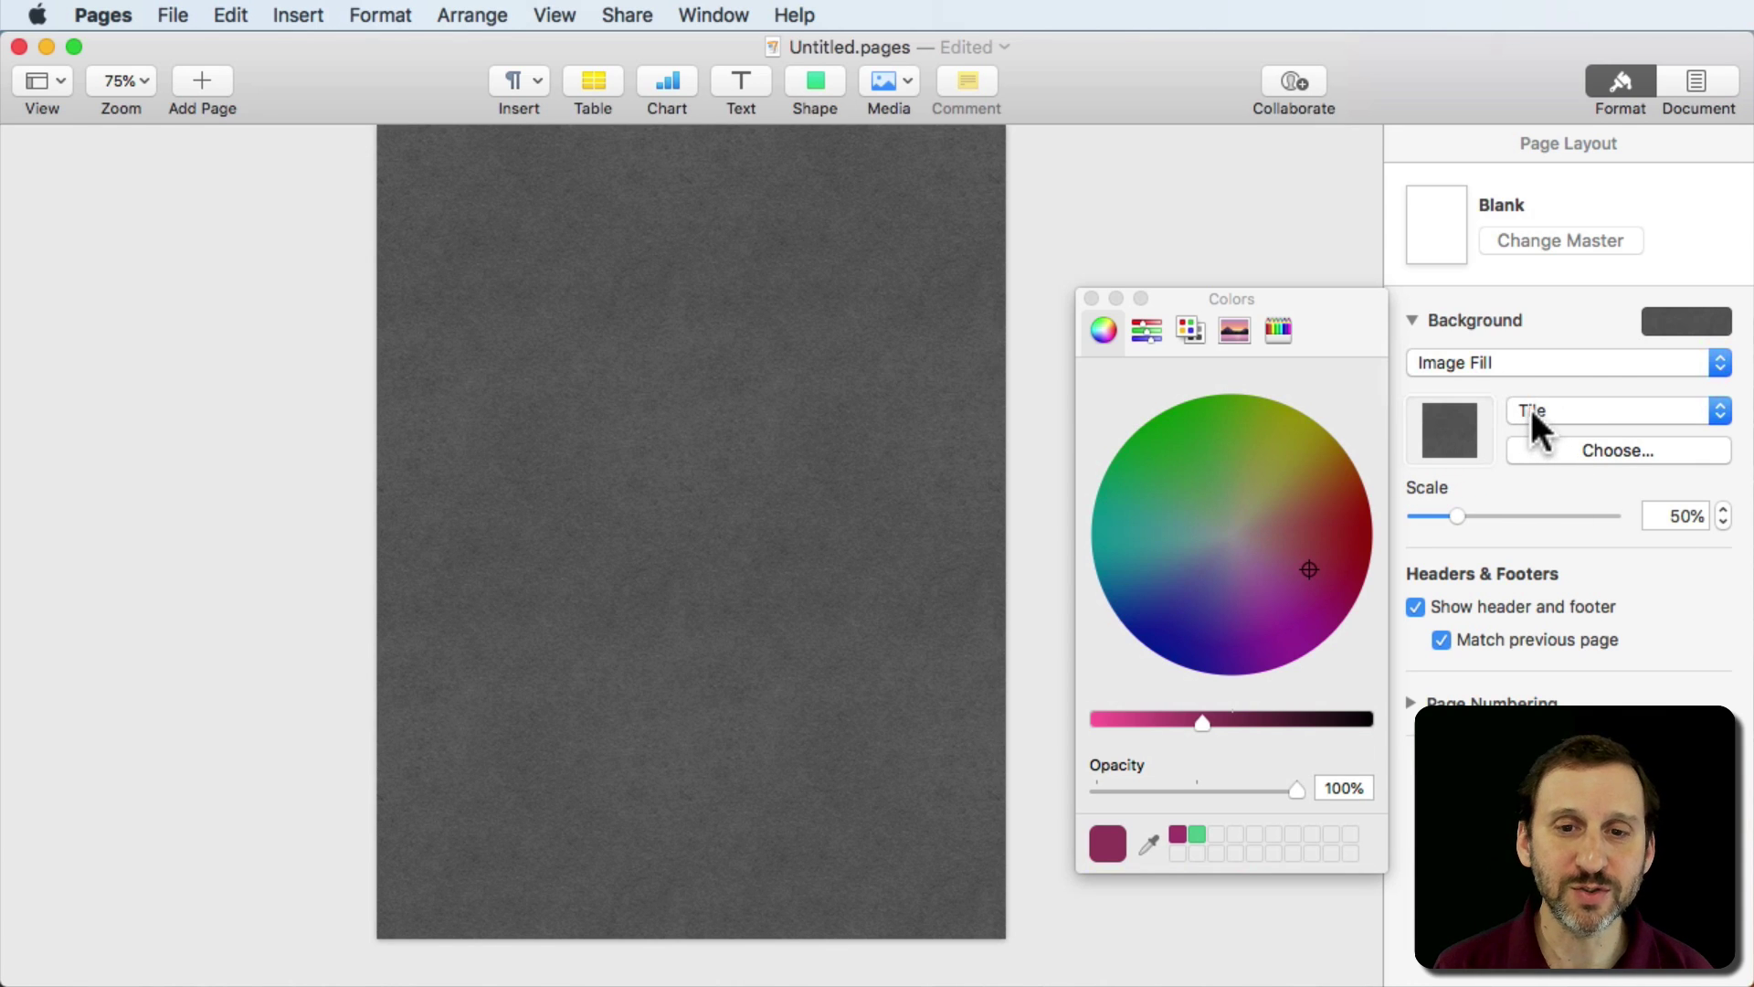
left_click(1590, 410)
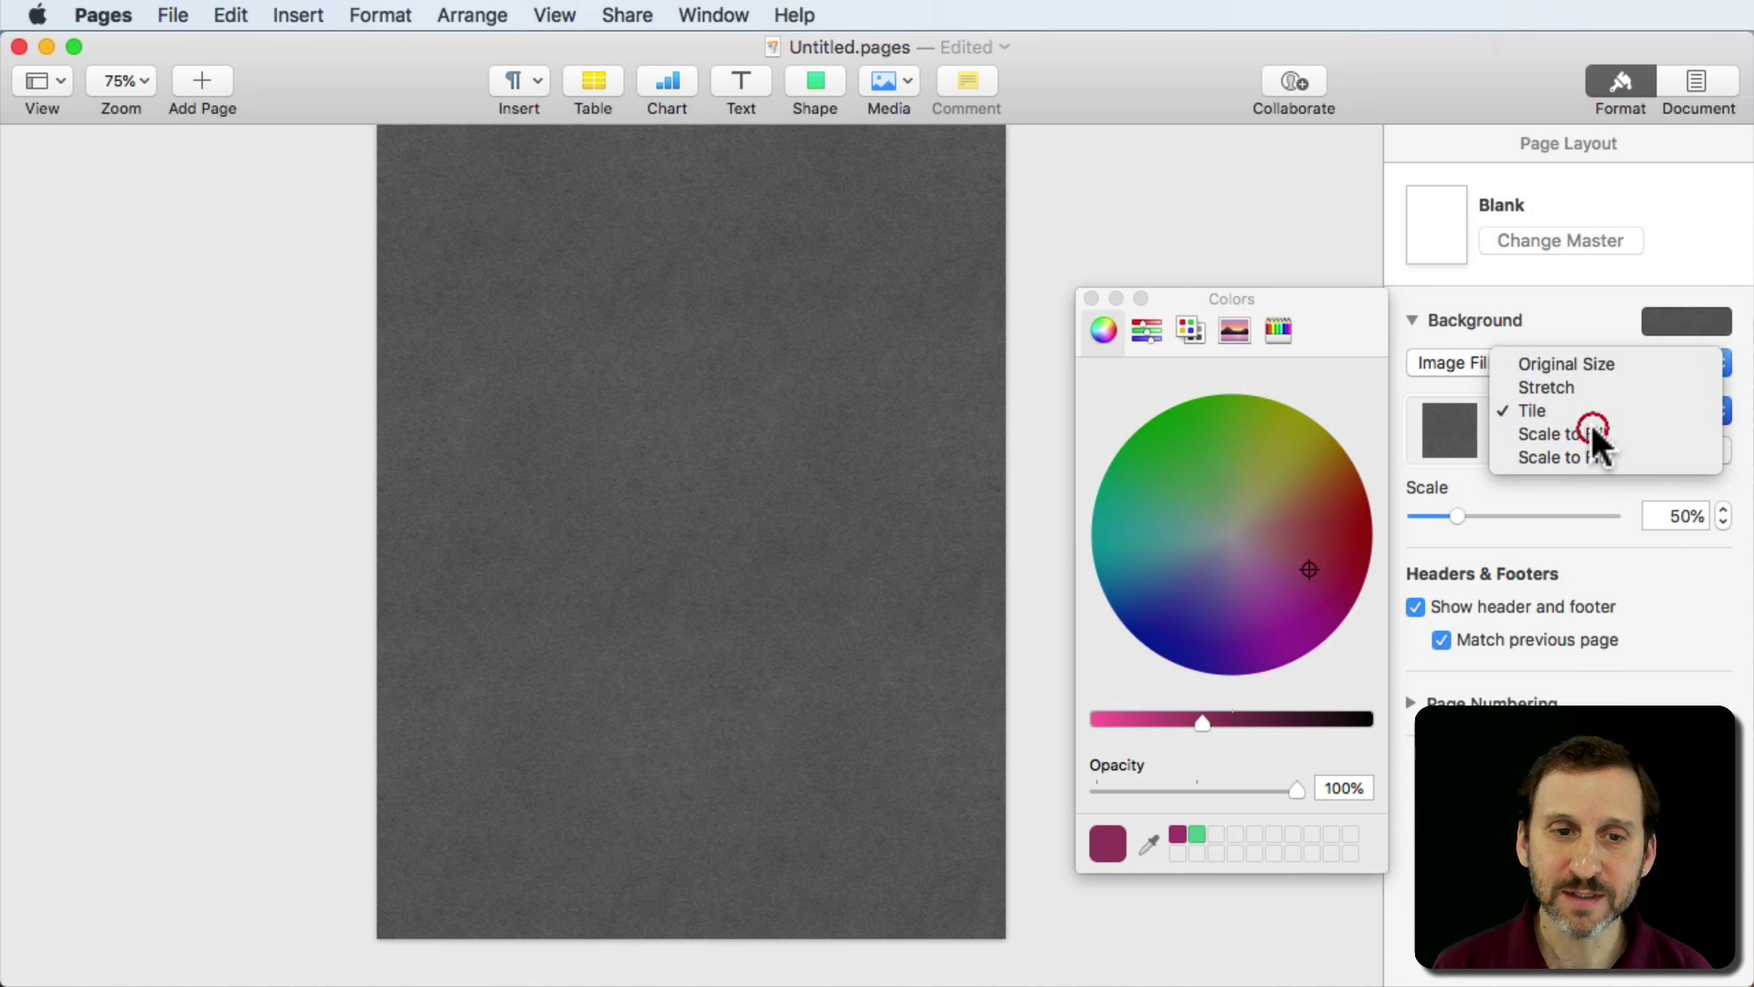
left_click(1589, 423)
left_click(1583, 413)
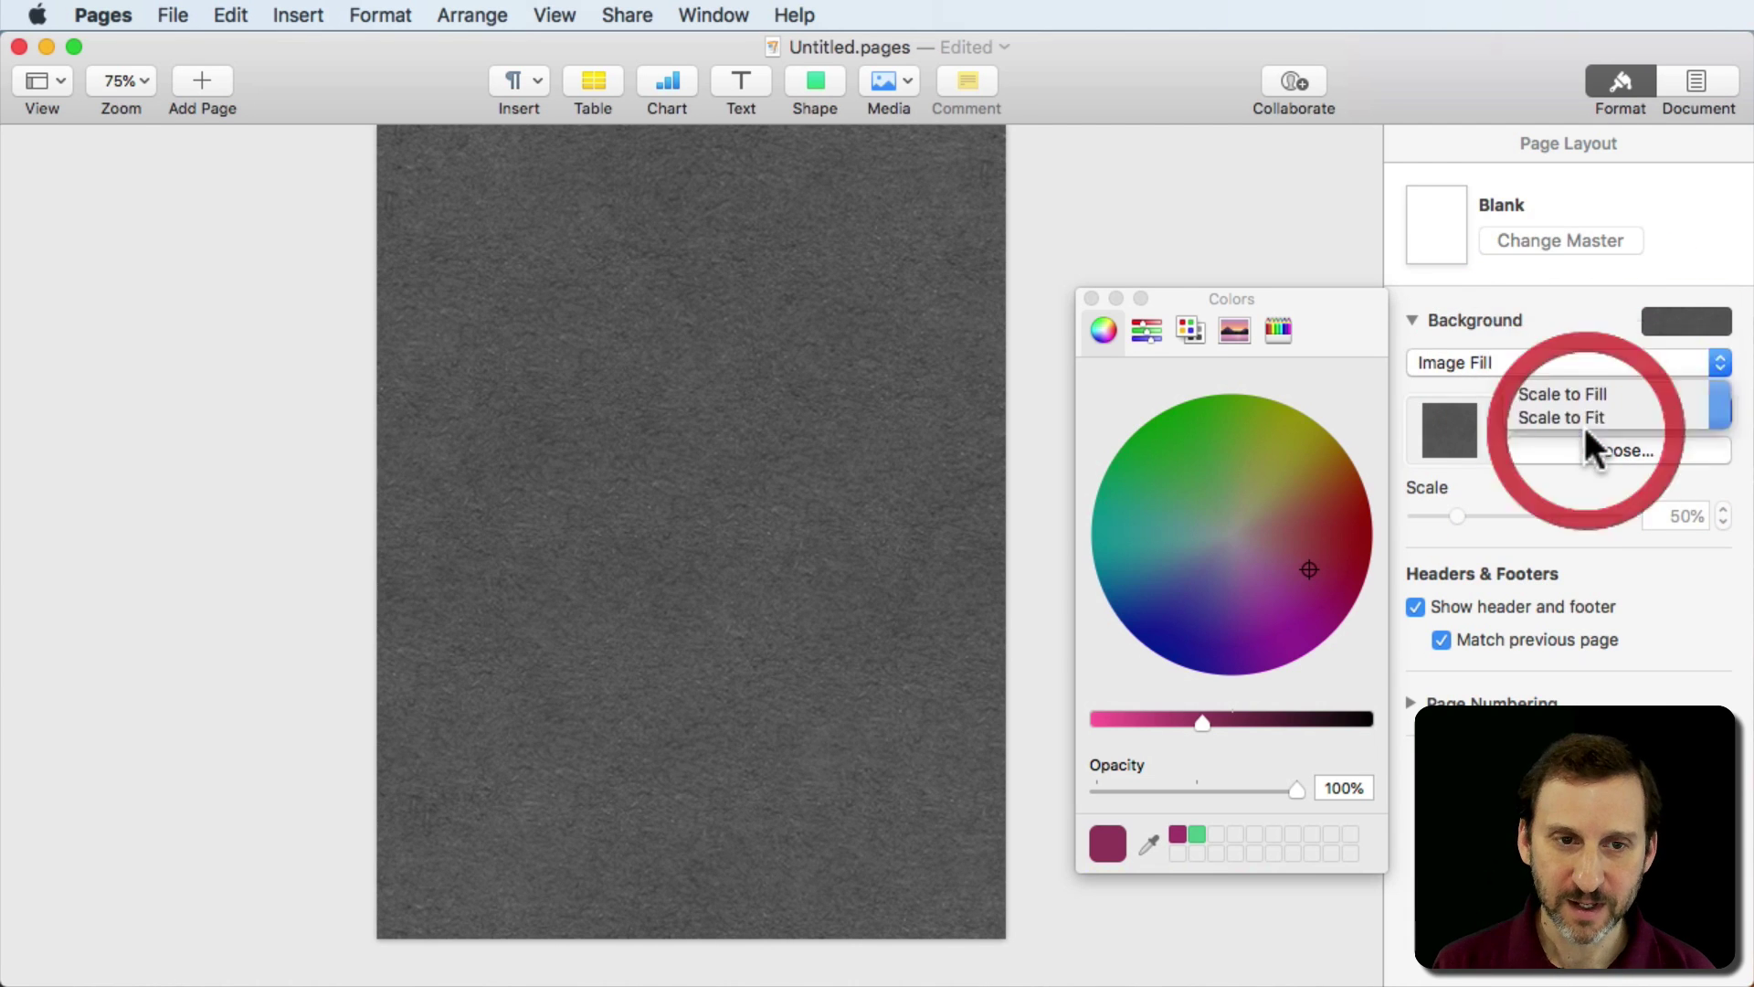
left_click(1582, 417)
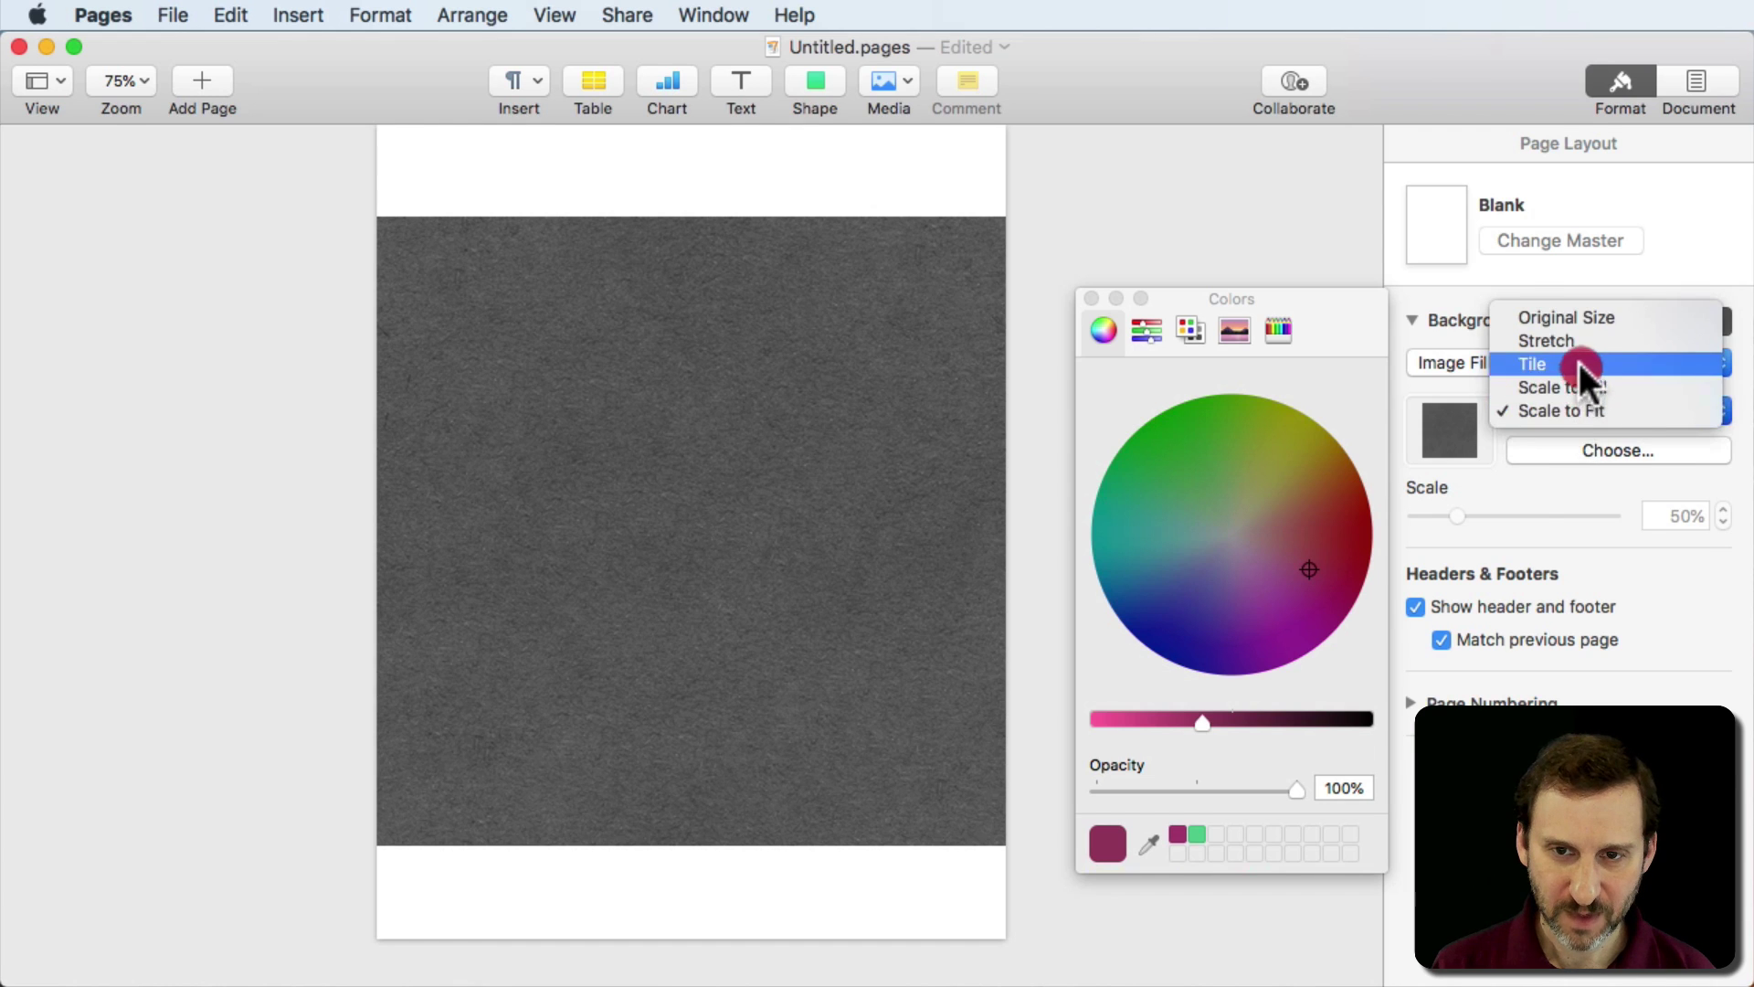
left_click(1579, 364)
mouse_move(1457, 515)
left_mouse_down()
mouse_move(1528, 517)
mouse_move(1442, 516)
left_mouse_up()
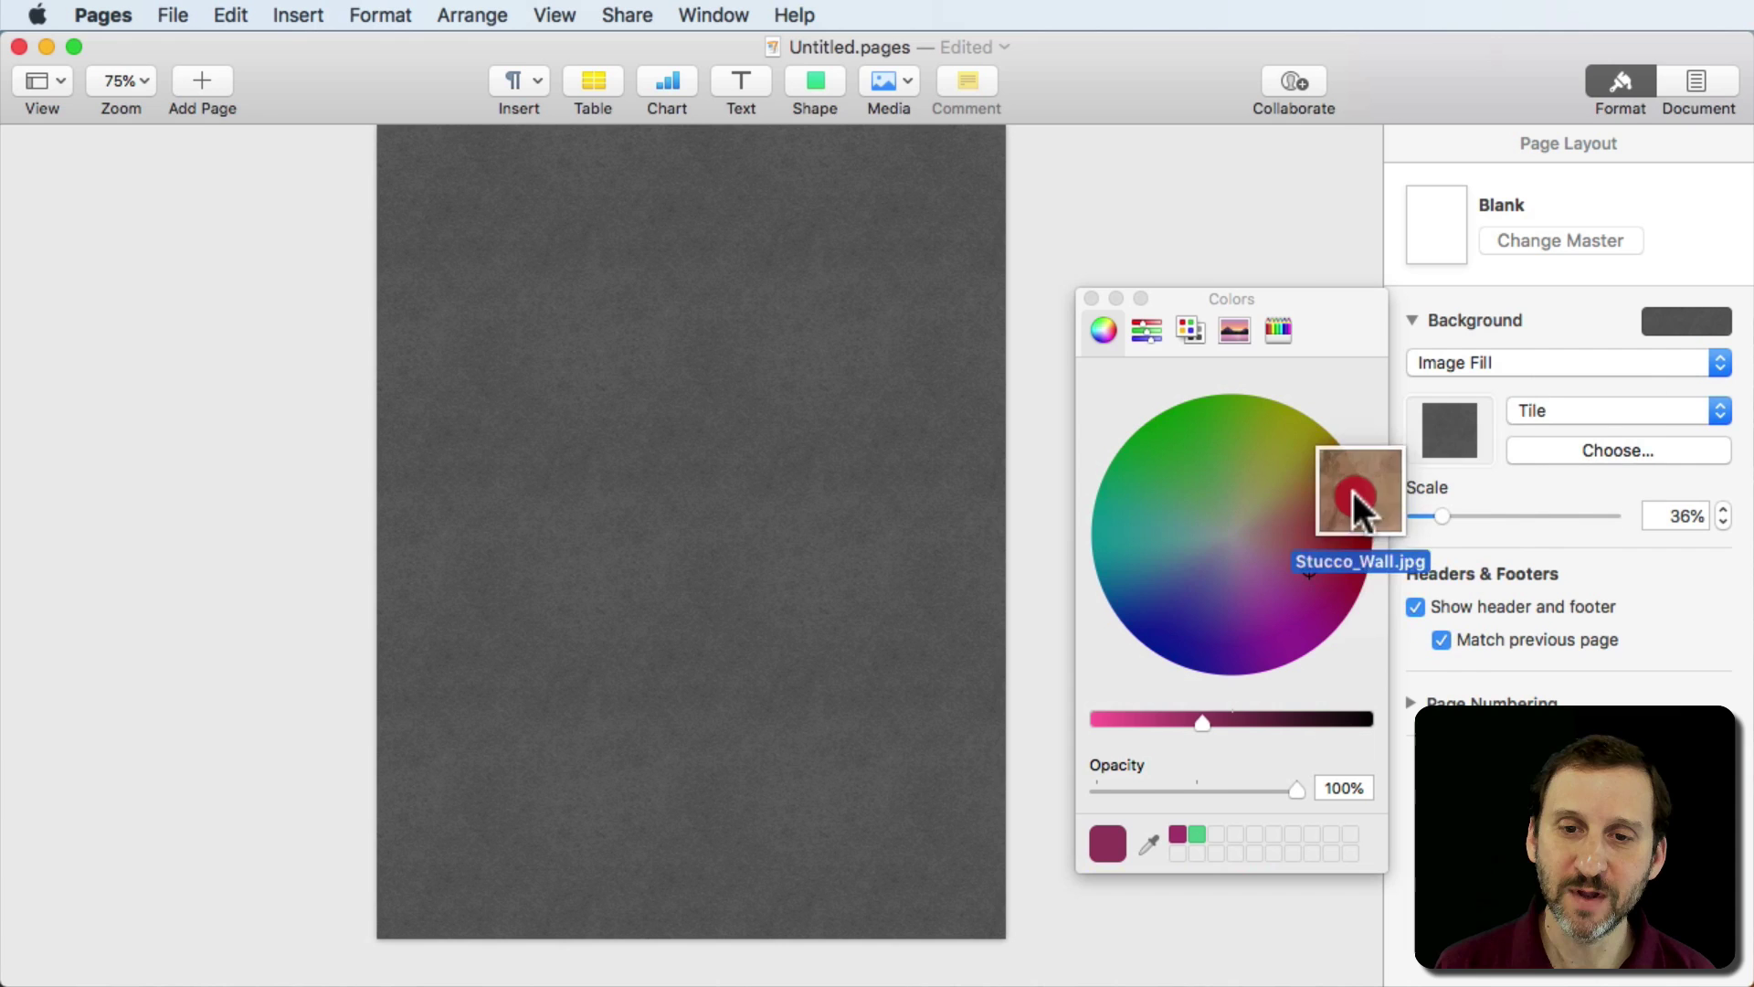
Drop Stucco_Wall.jpg into the image well, close the Colors window, and try Scale to Fit.
mouse_move(1644, 398)
left_mouse_down()
mouse_move(1480, 439)
mouse_move(1448, 428)
left_mouse_up()
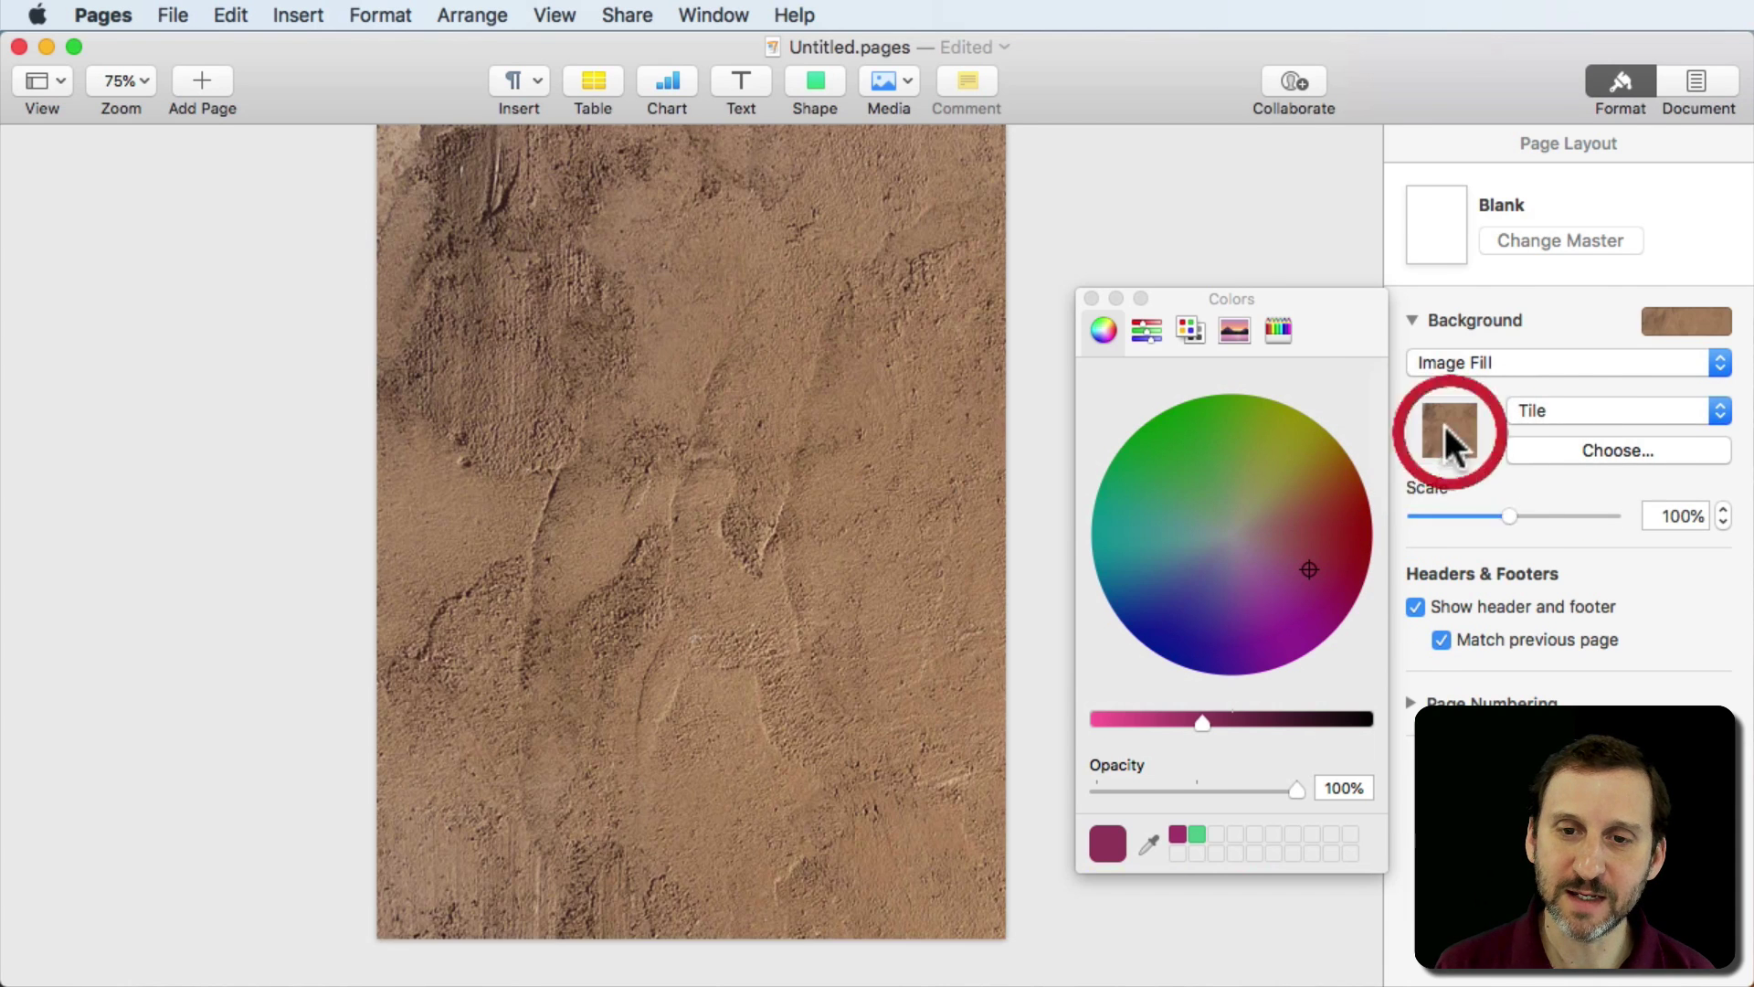
left_click(1090, 298)
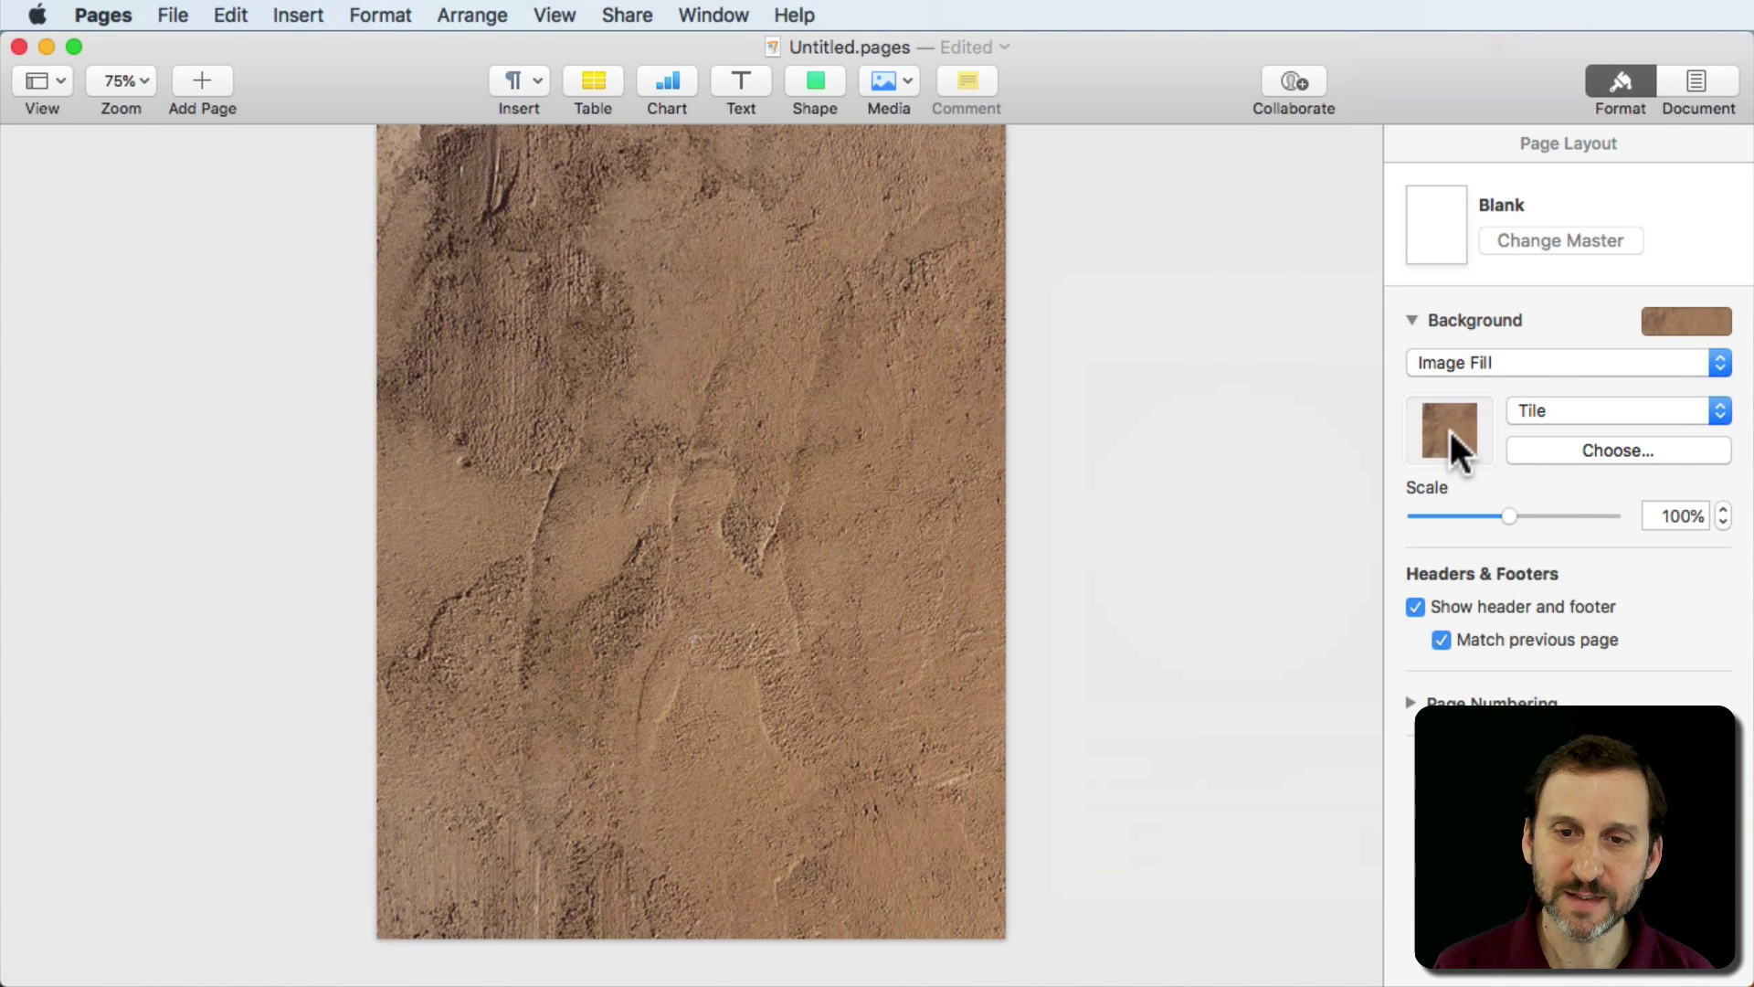
left_click(1546, 410)
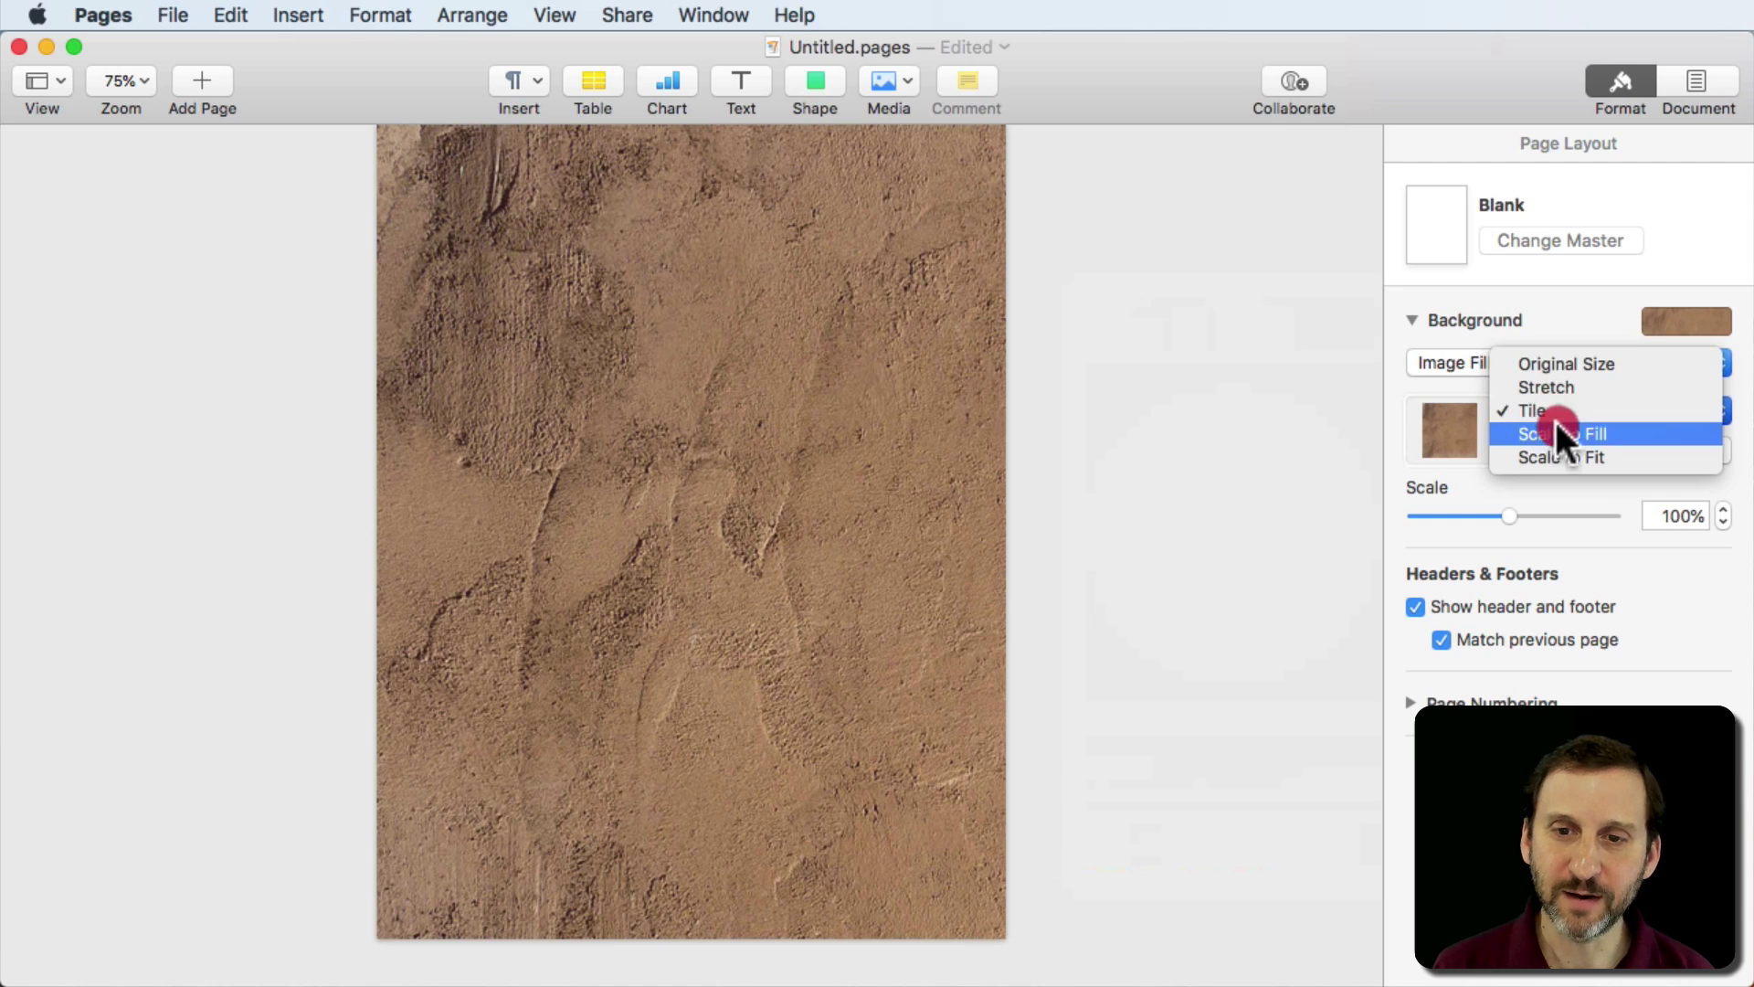
left_click(1548, 422)
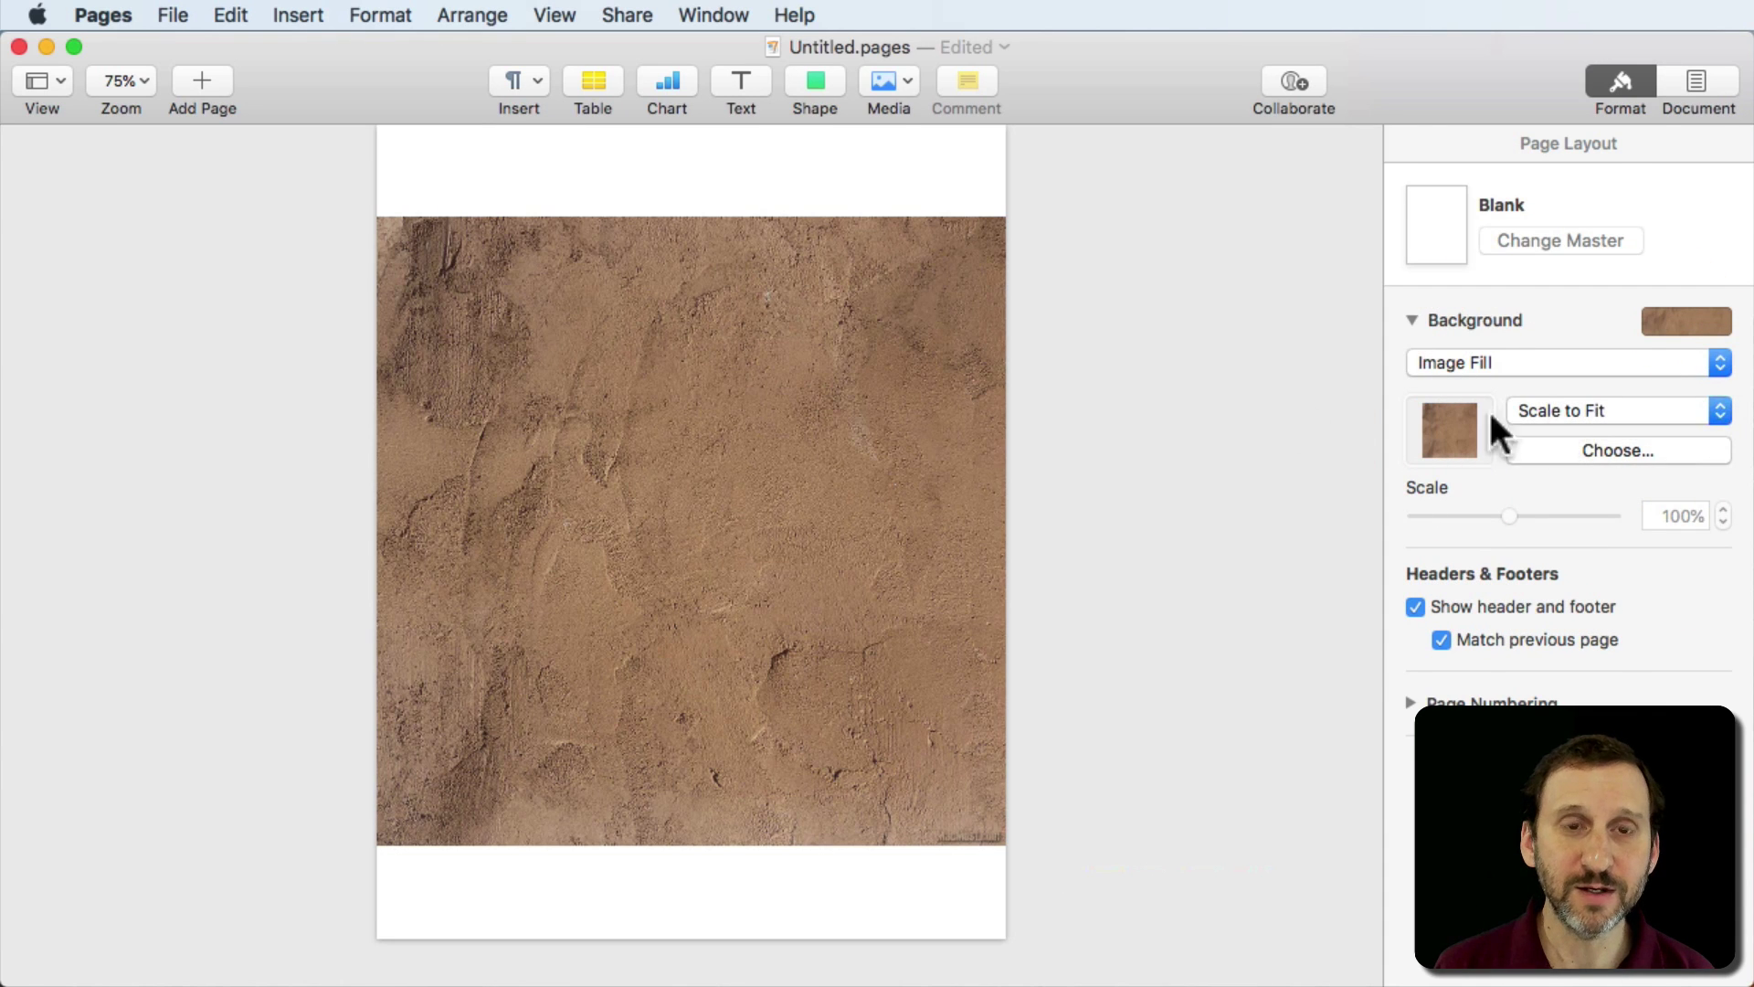
Tile the stucco image across the page and scale the tiles down to 41%.
left_click(1553, 407)
left_click(1550, 366)
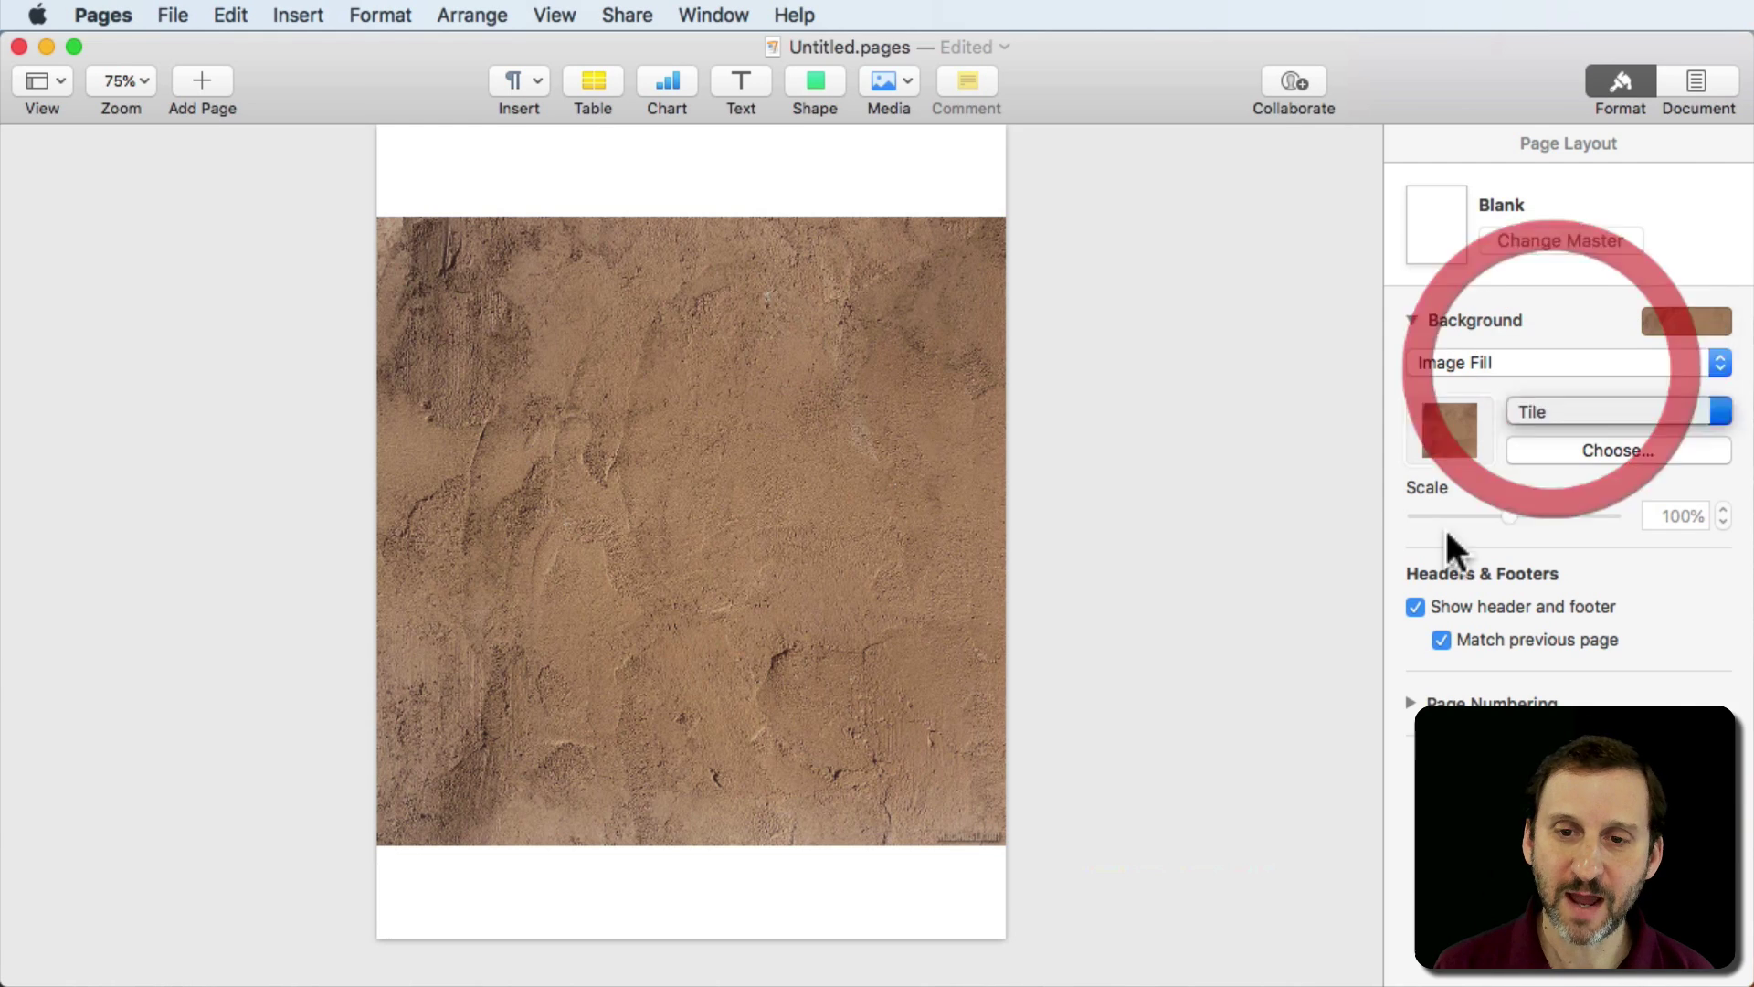
left_click_drag(1509, 517, 1457, 520)
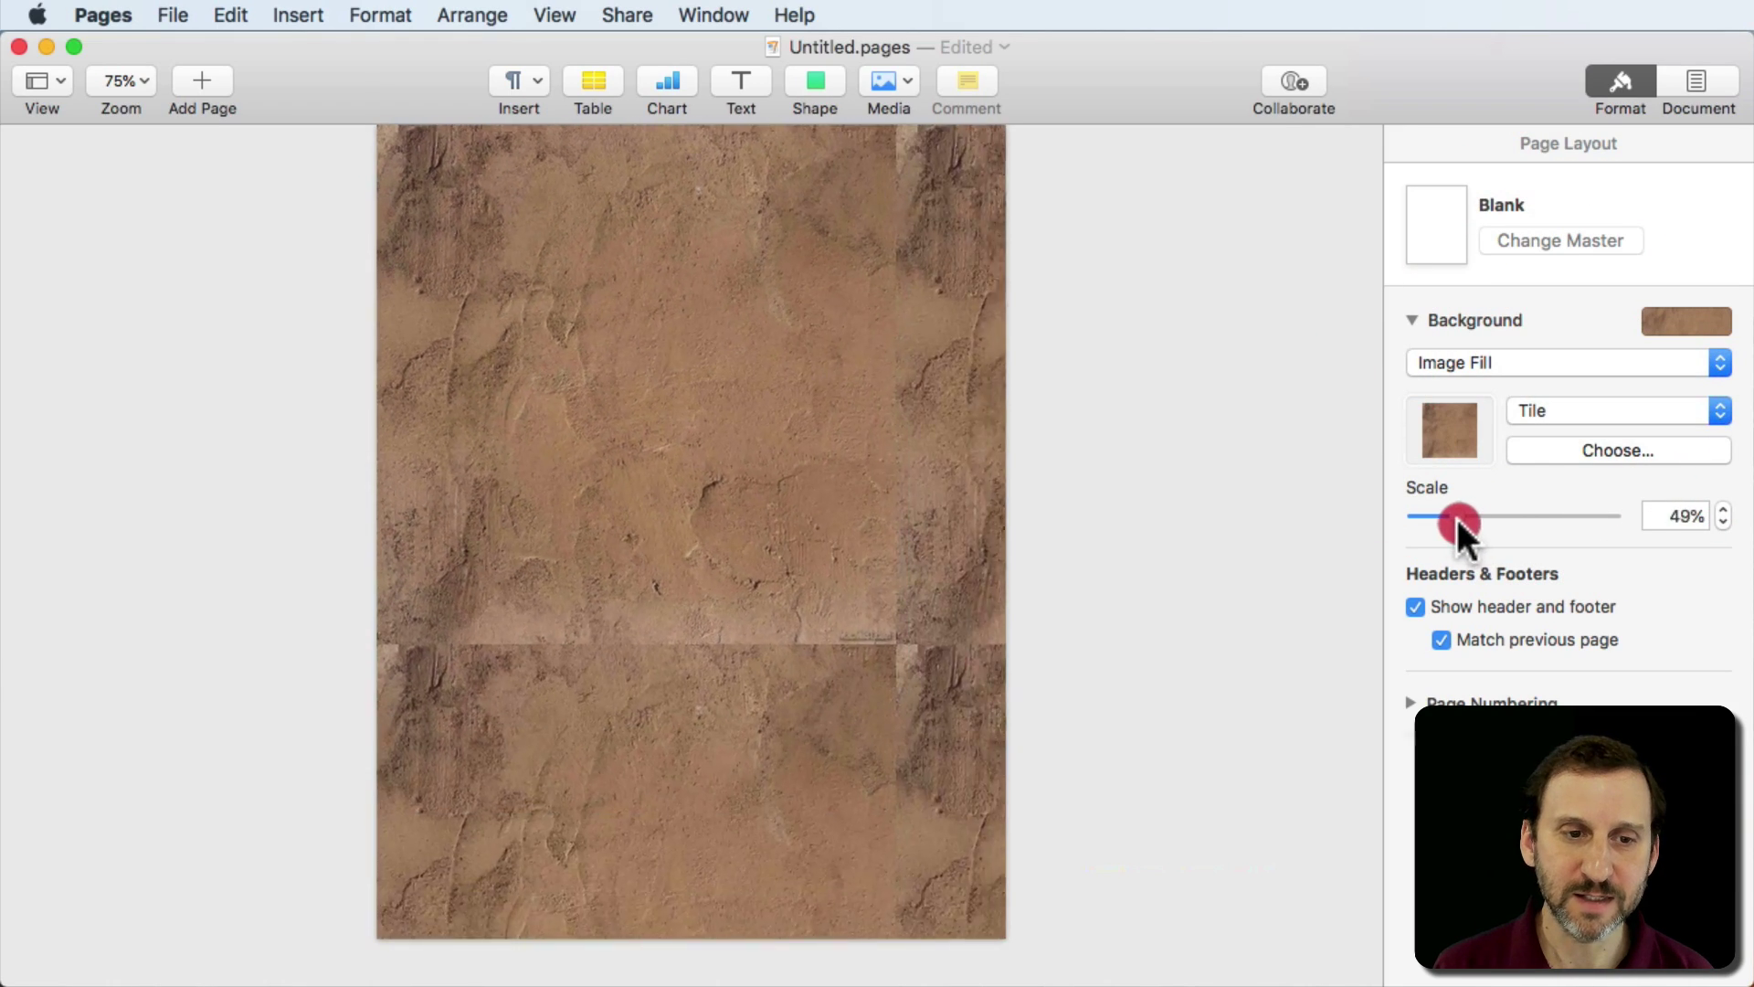
left_click_drag(1457, 519, 1447, 514)
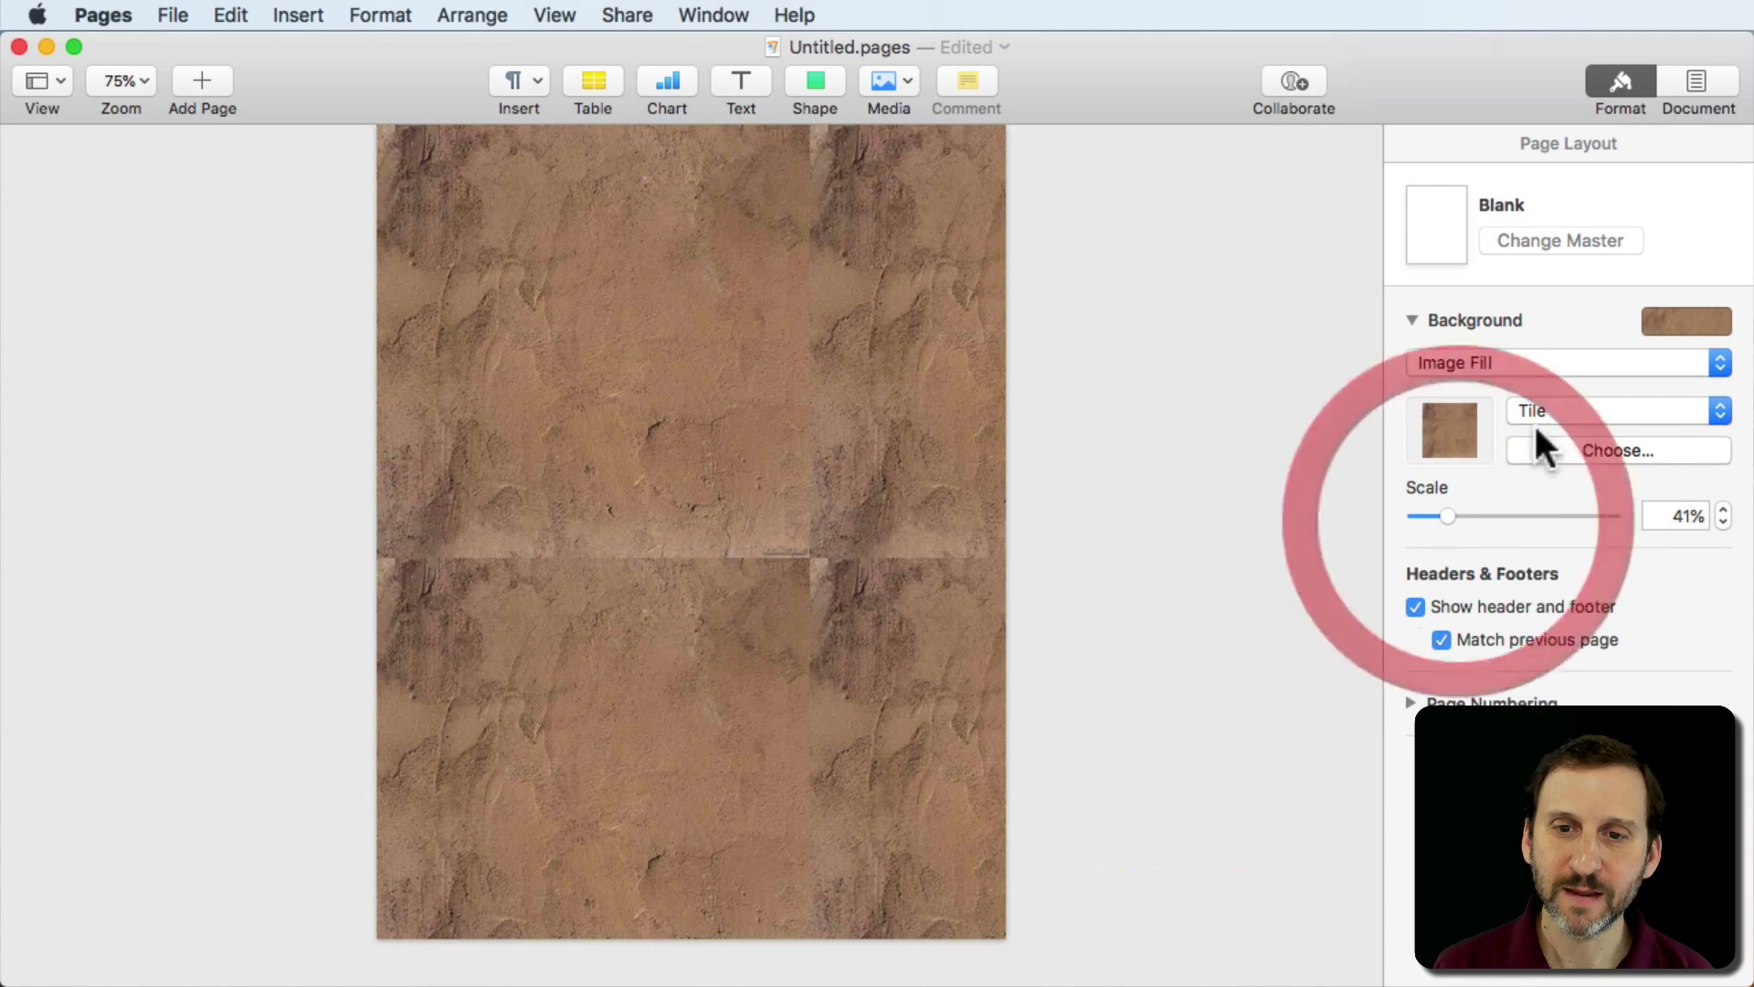
left_click(1533, 420)
left_click(1294, 425)
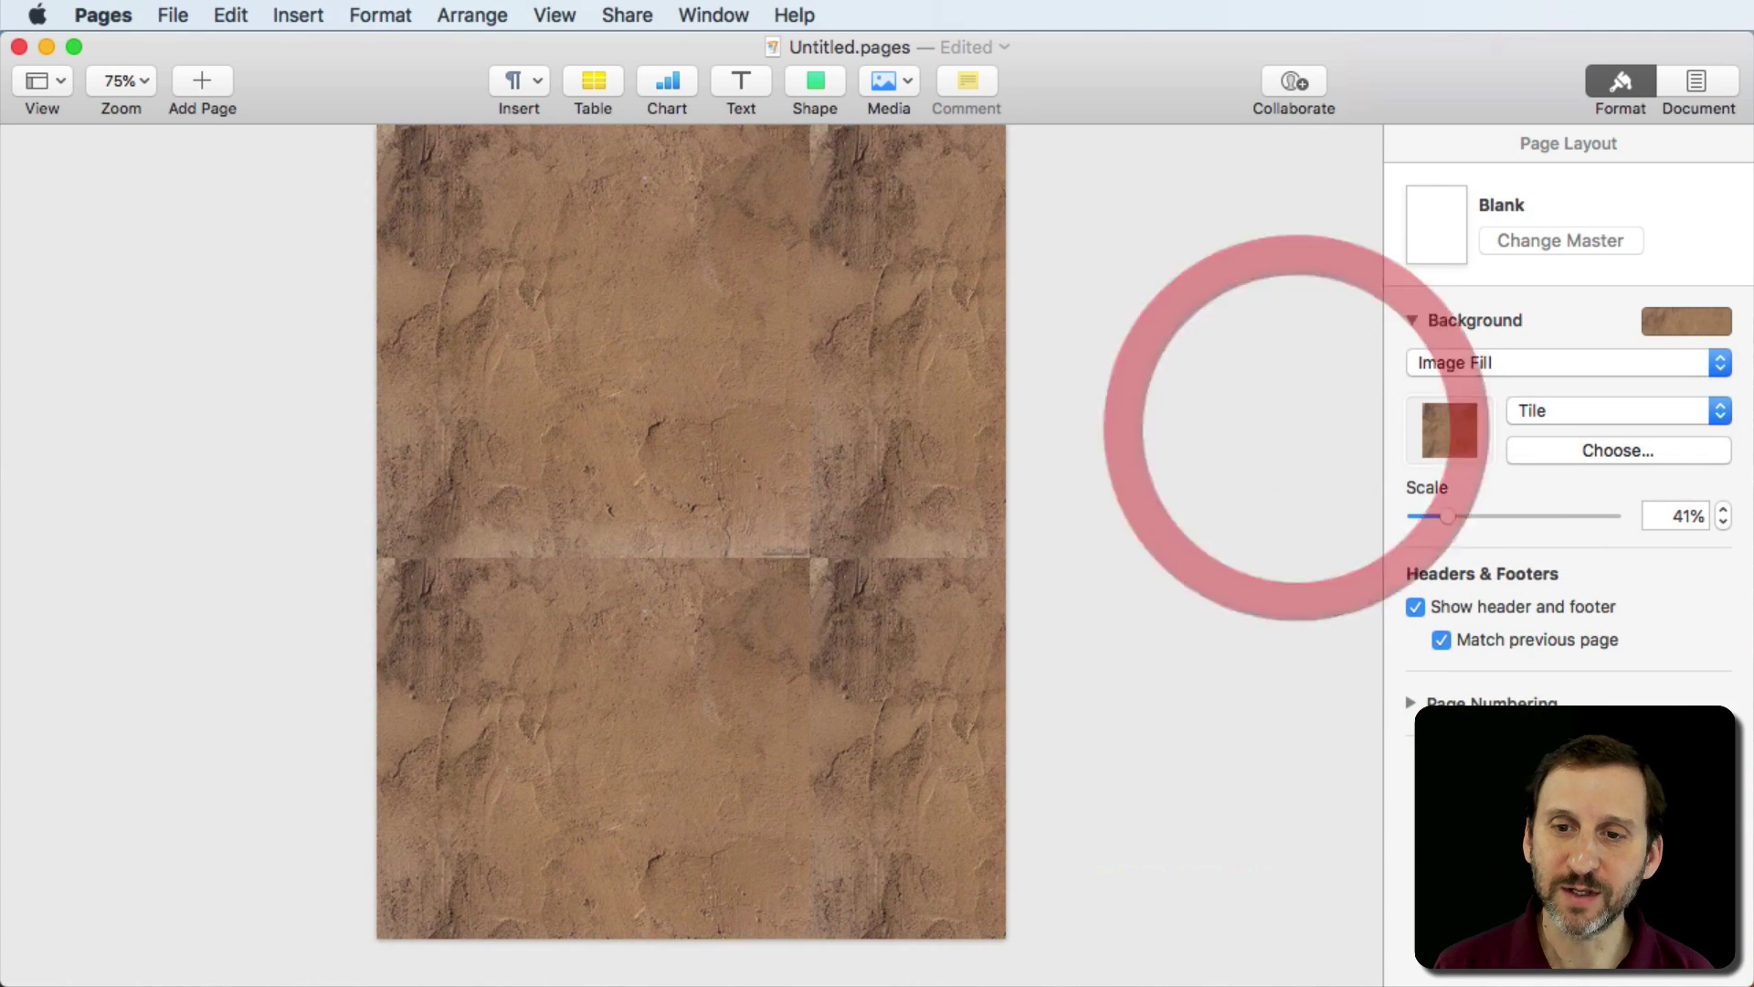
left_click(1543, 412)
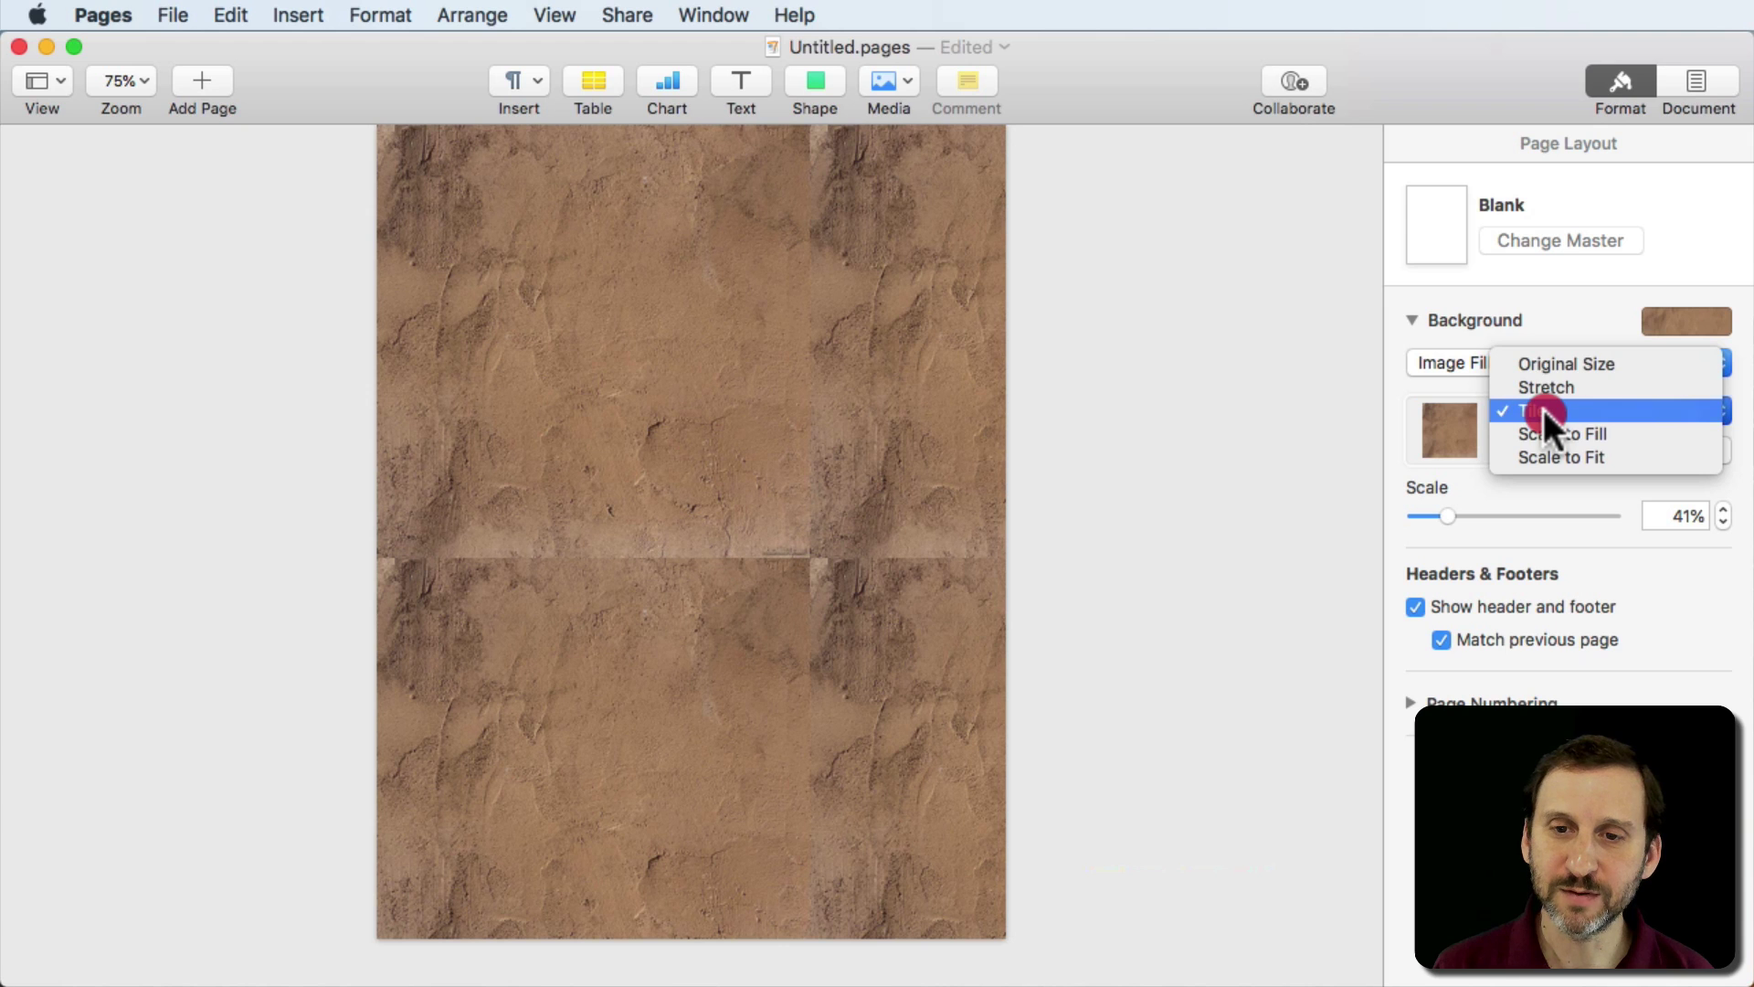
left_click(1444, 430)
Switch to Advanced Image Fill, try red and blue tints, and enlarge tiles to about 83%.
left_click(1514, 366)
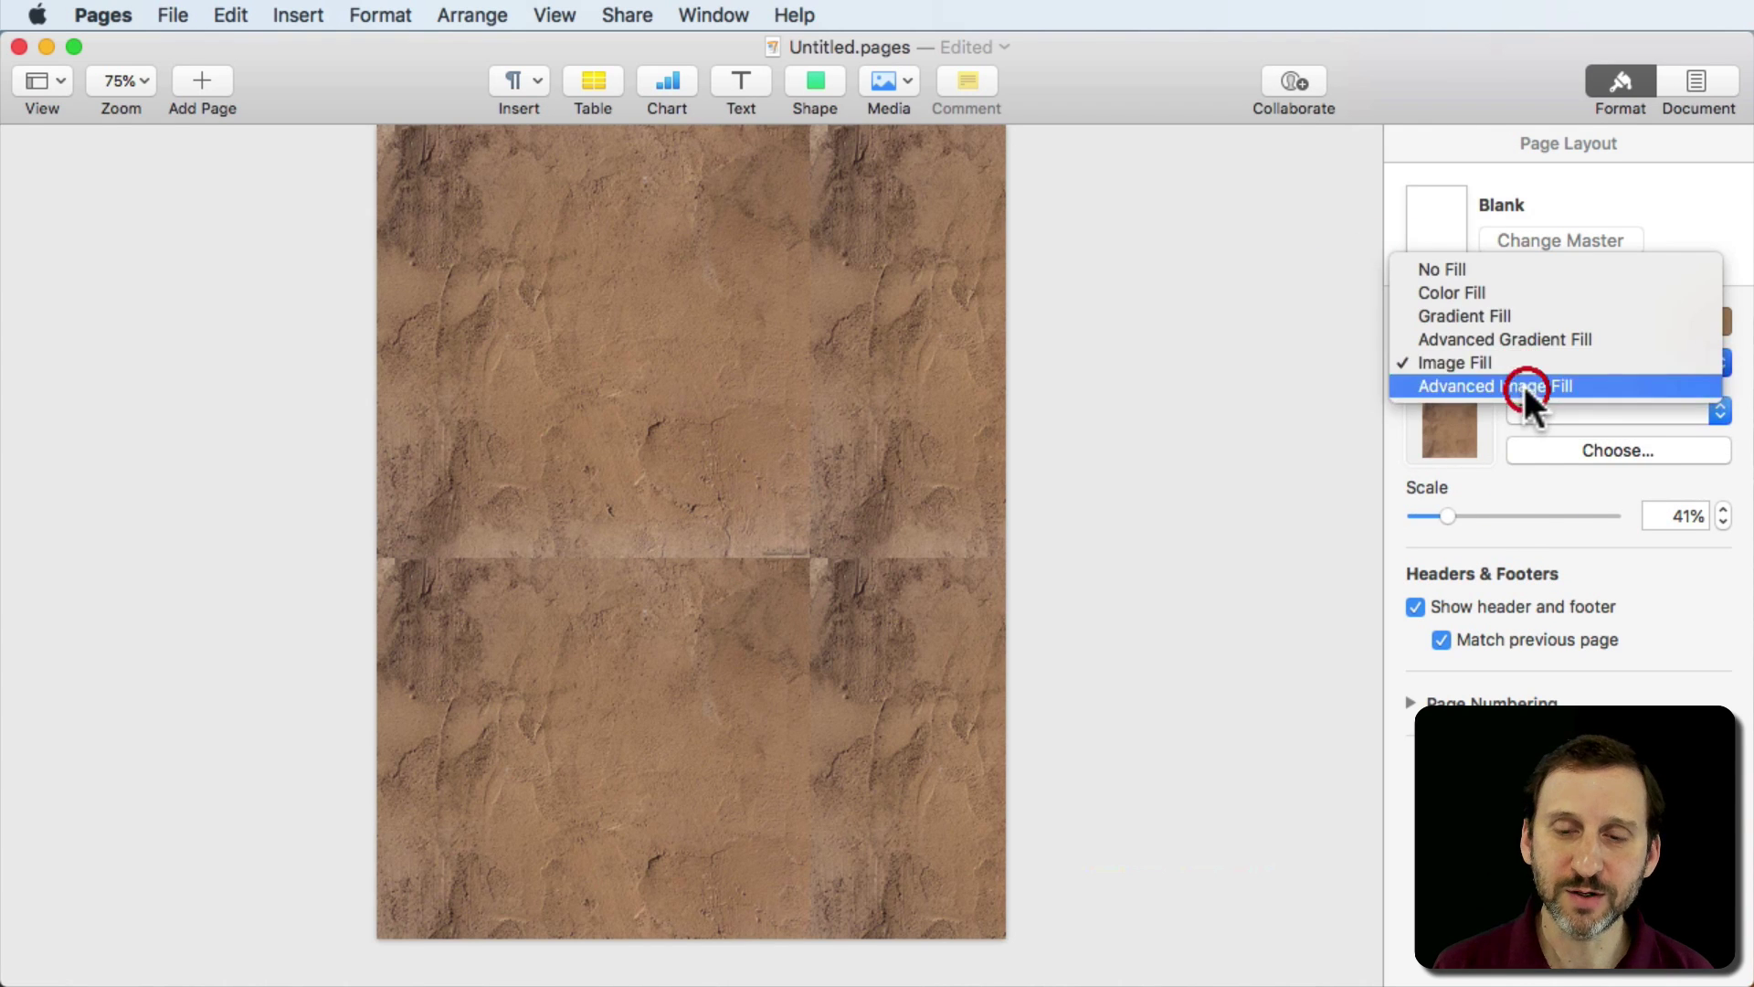
left_click(1524, 385)
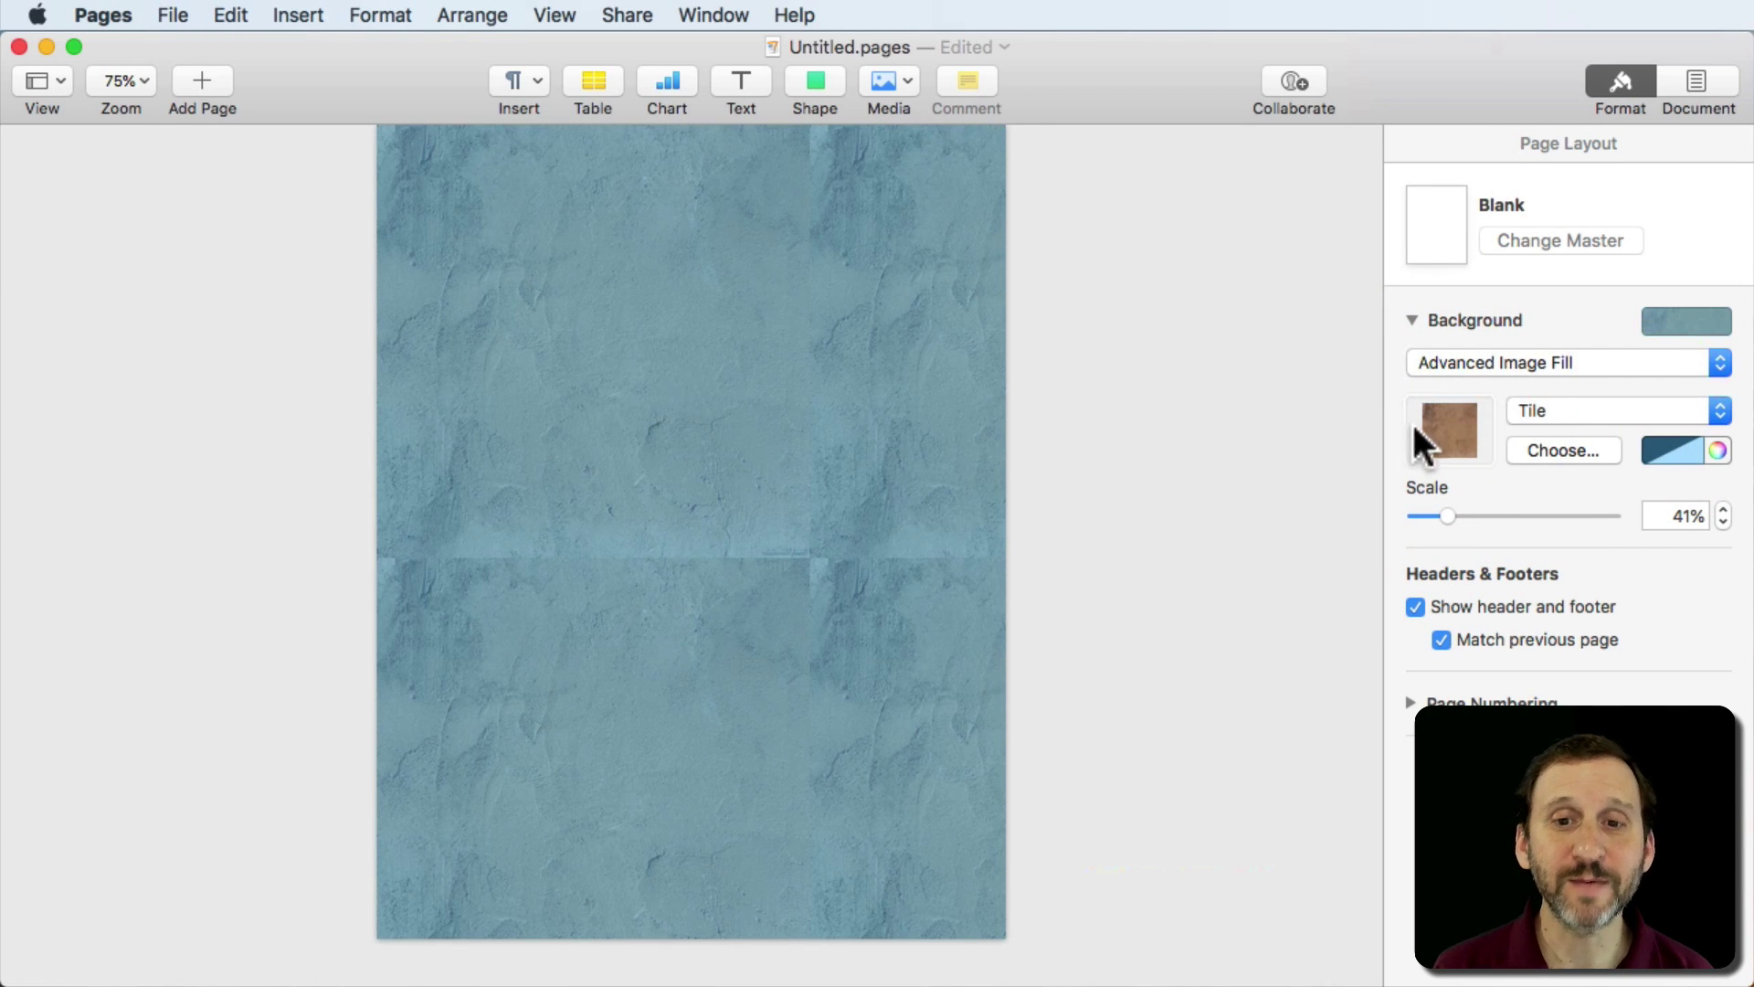
left_click(1689, 457)
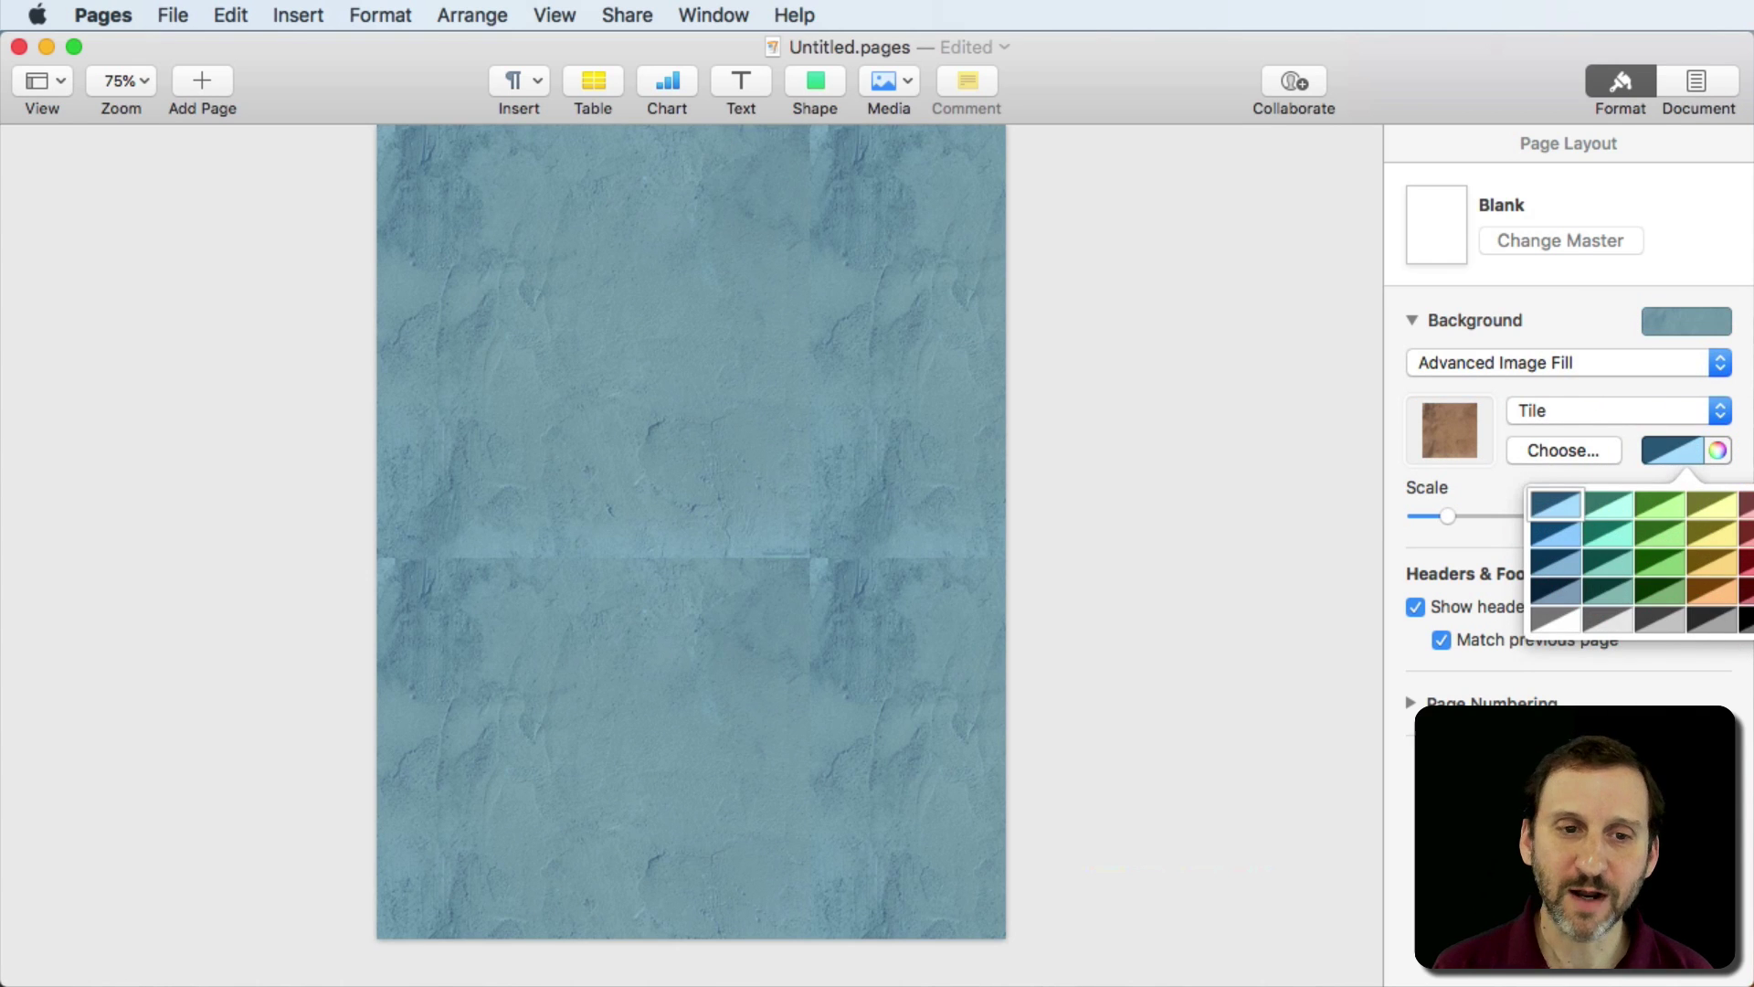
left_click(1743, 586)
left_click(1695, 447)
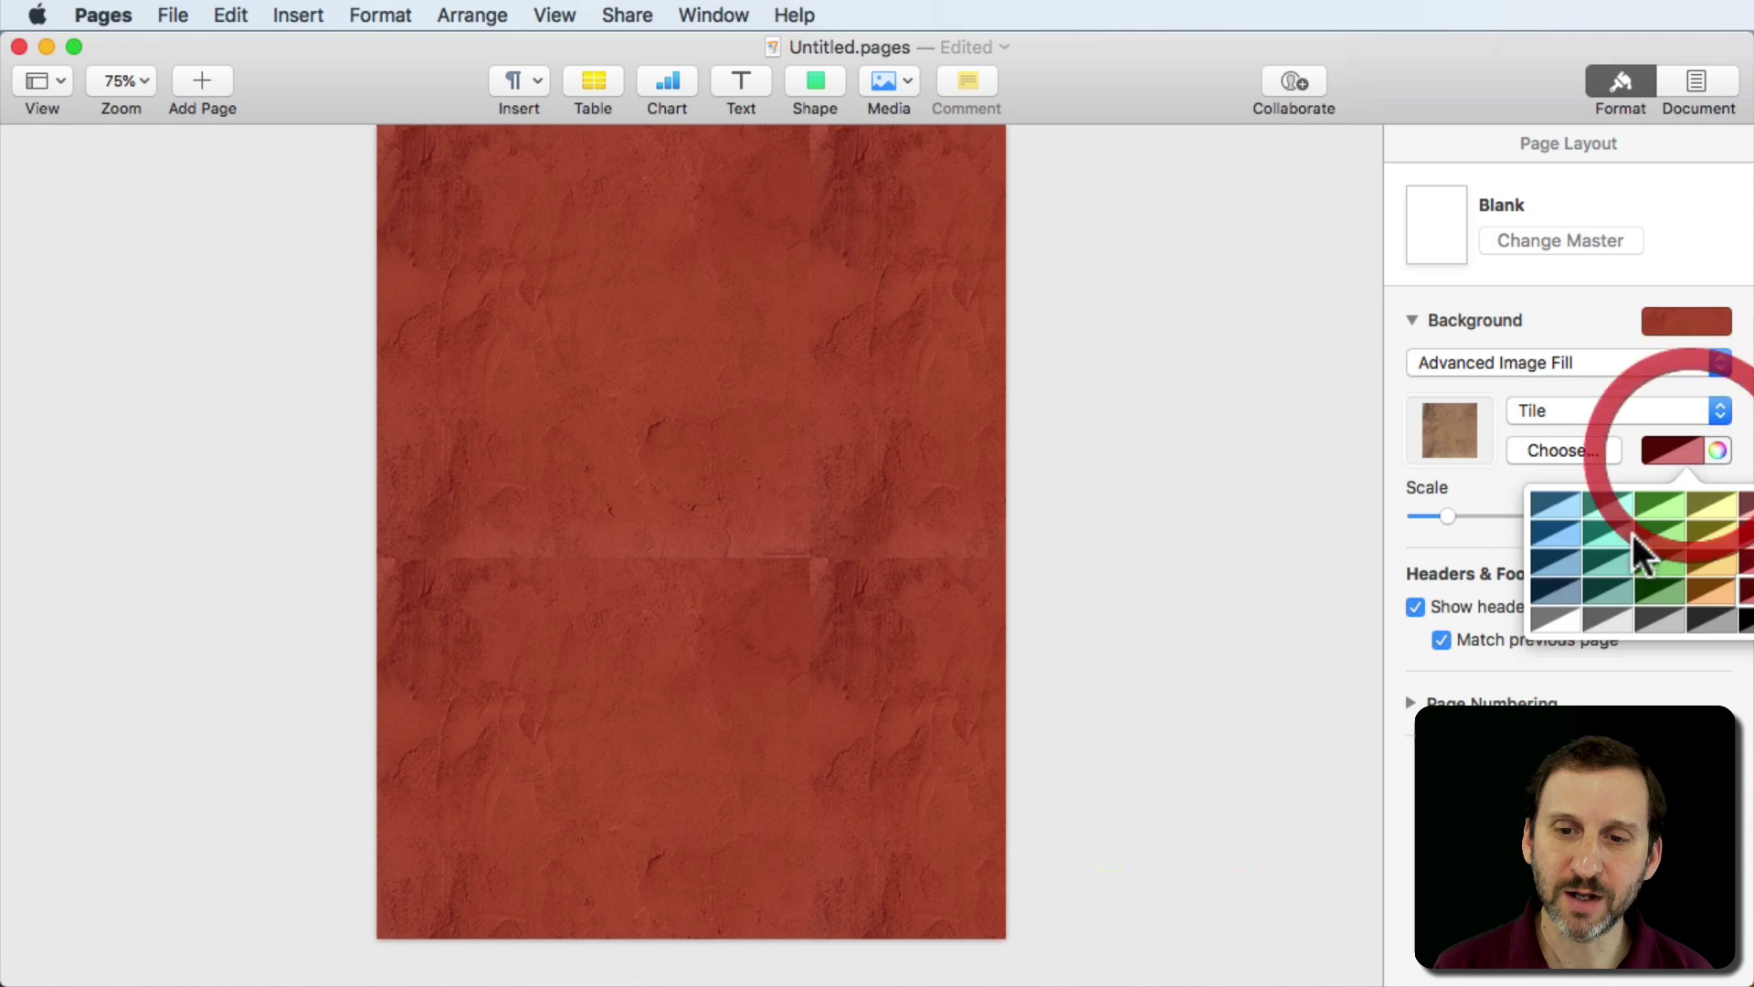
left_click(1552, 561)
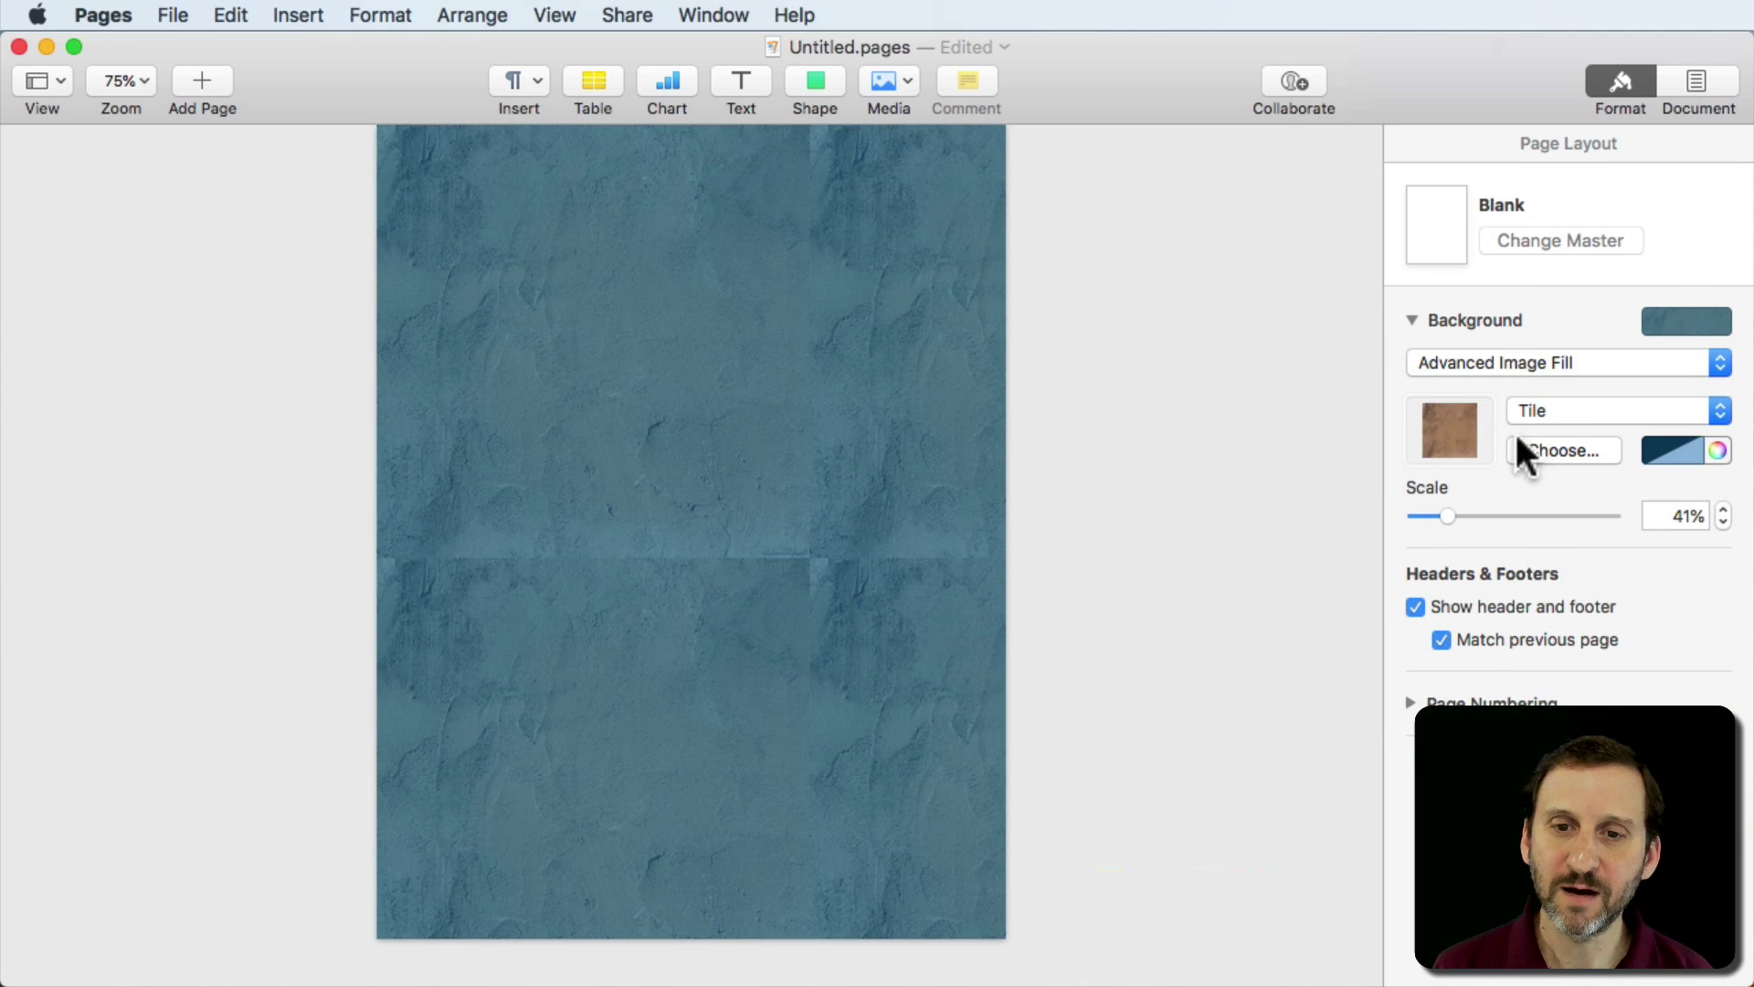
left_click_drag(1450, 515, 1491, 516)
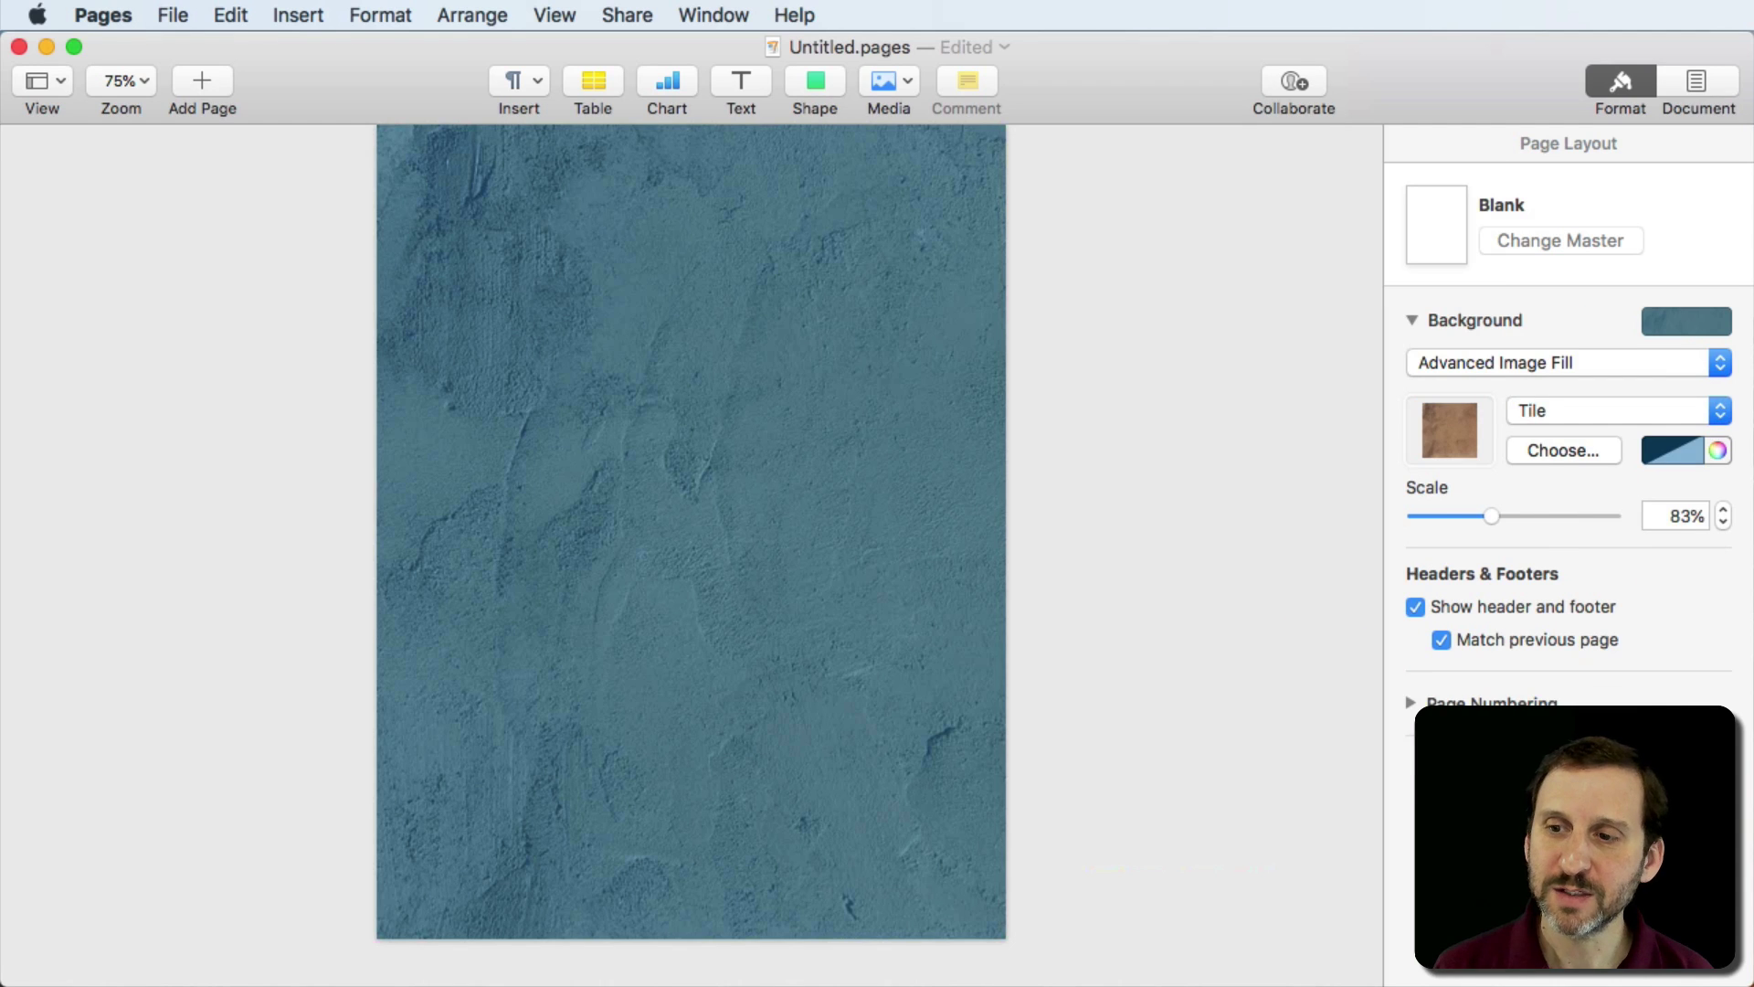
Replace the texture with Water_Bright.jpg at 62% scale, trying green before settling on a red tint.
left_click_drag(1498, 452, 1447, 432)
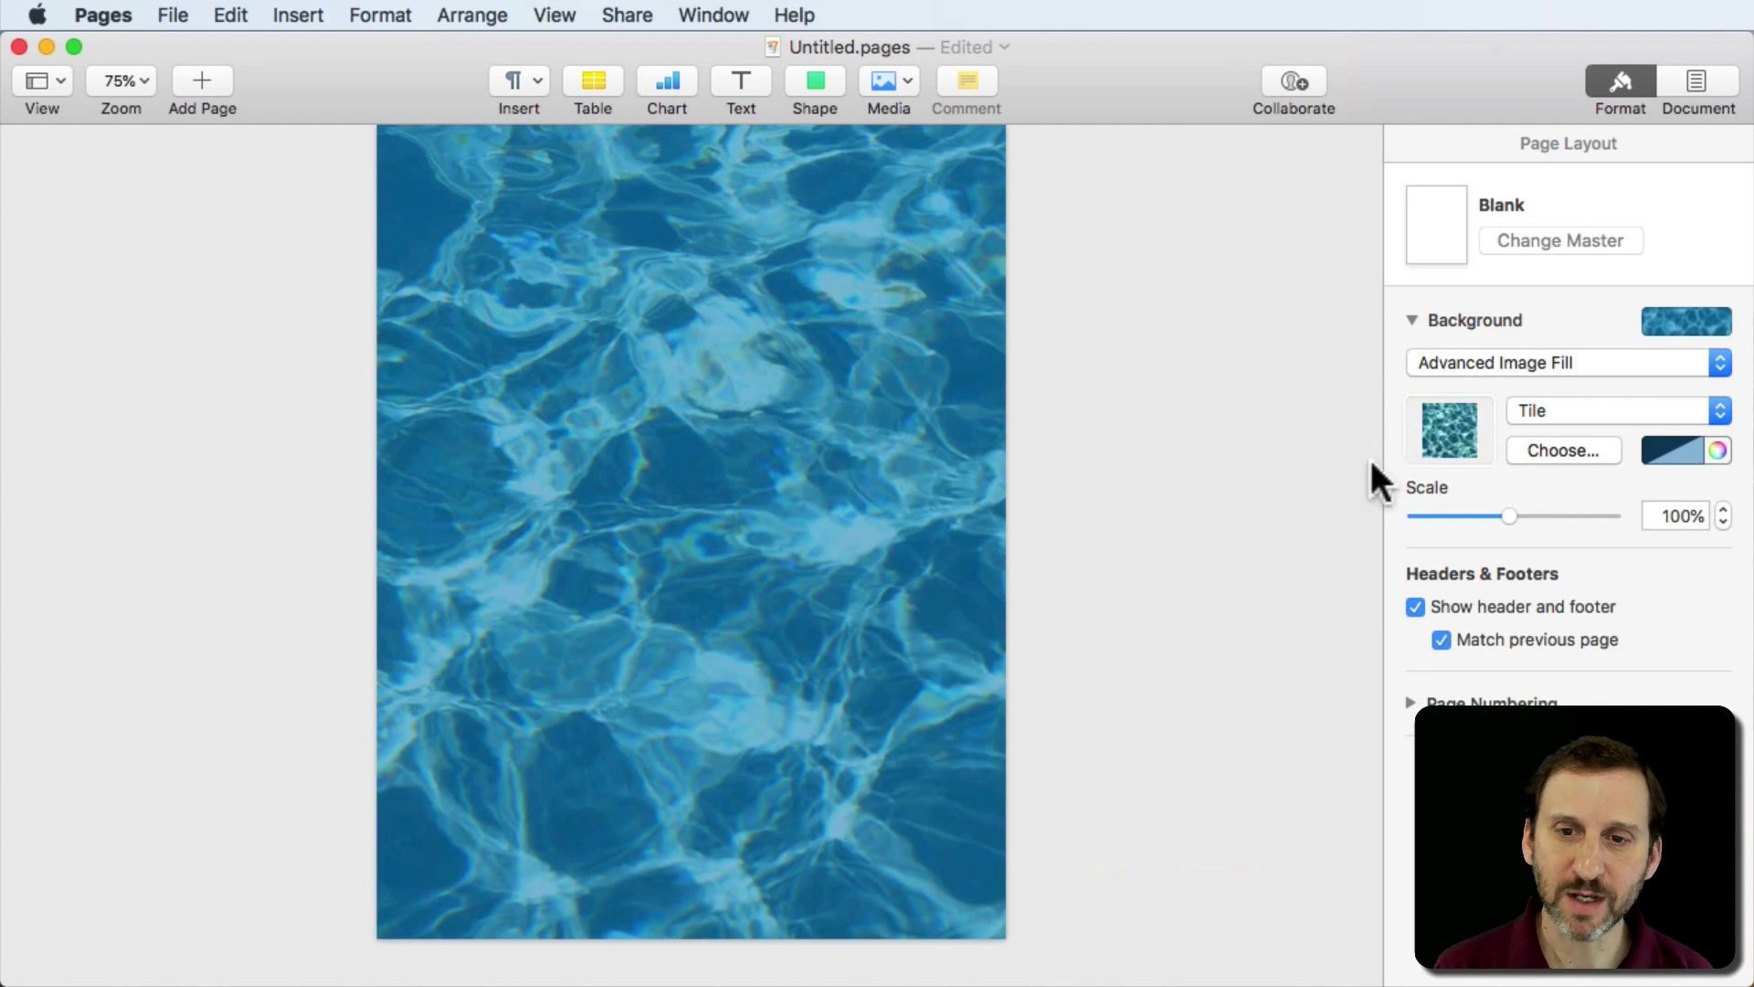
mouse_move(1518, 512)
left_mouse_down()
mouse_move(1445, 514)
mouse_move(1467, 522)
left_mouse_up()
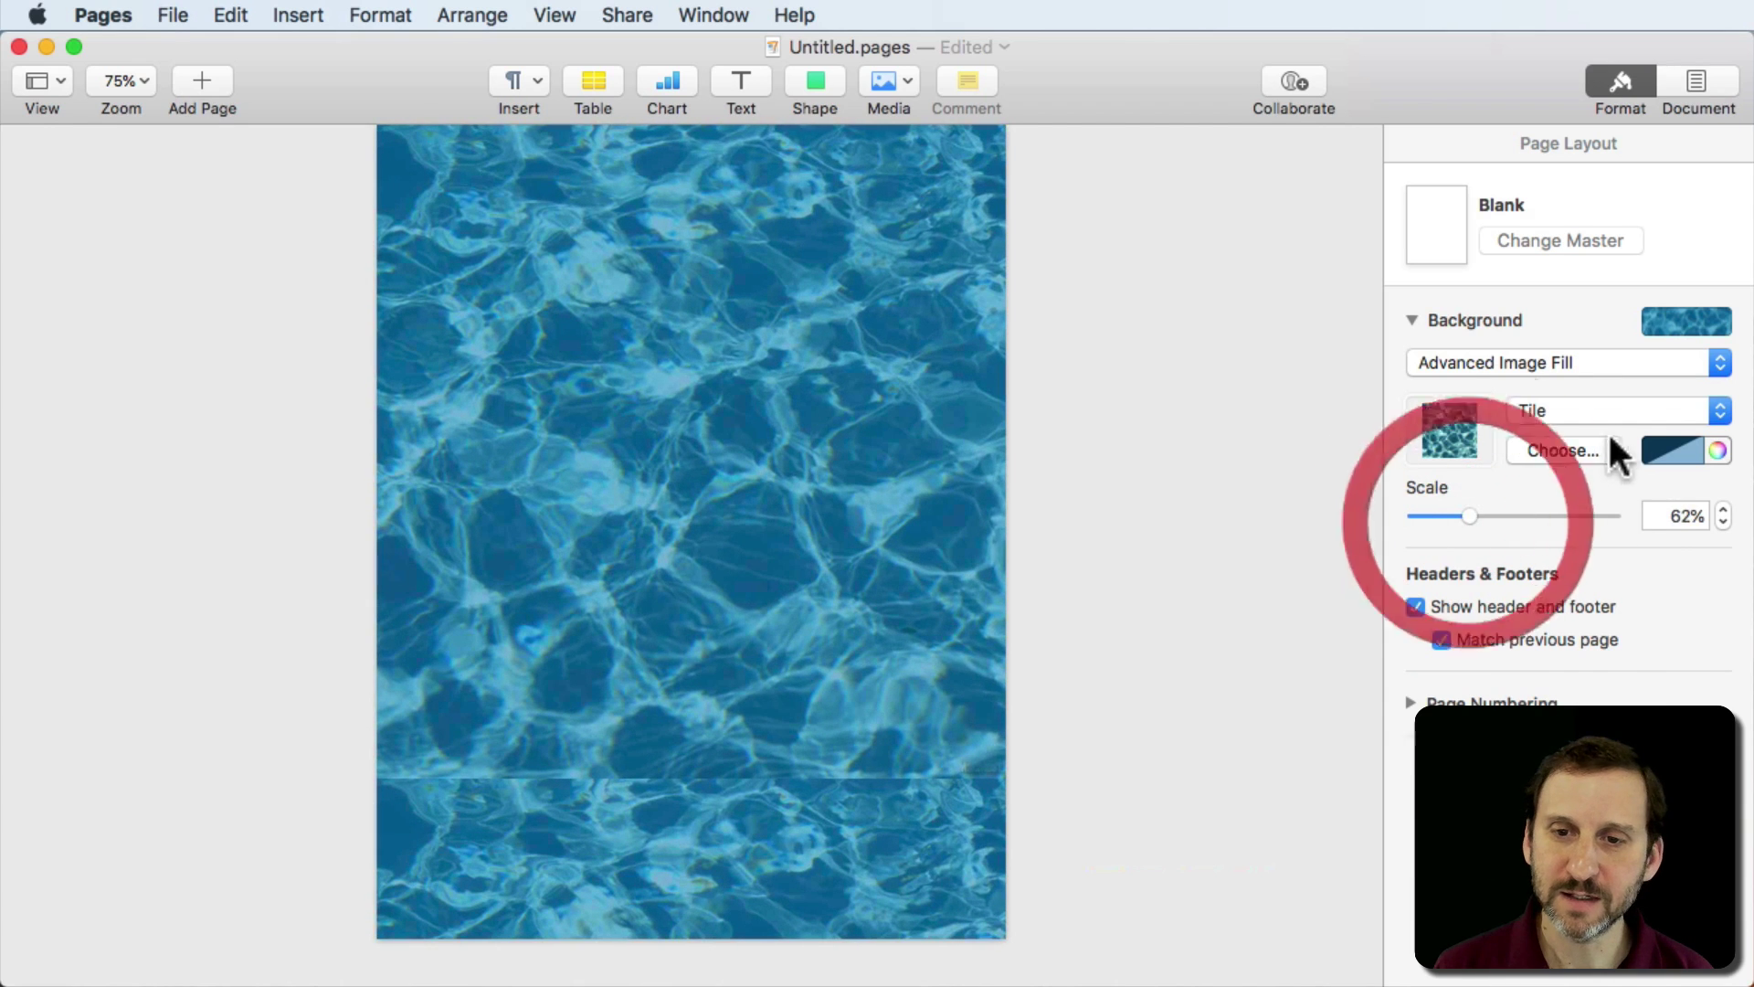
left_click(1688, 447)
left_click(1660, 536)
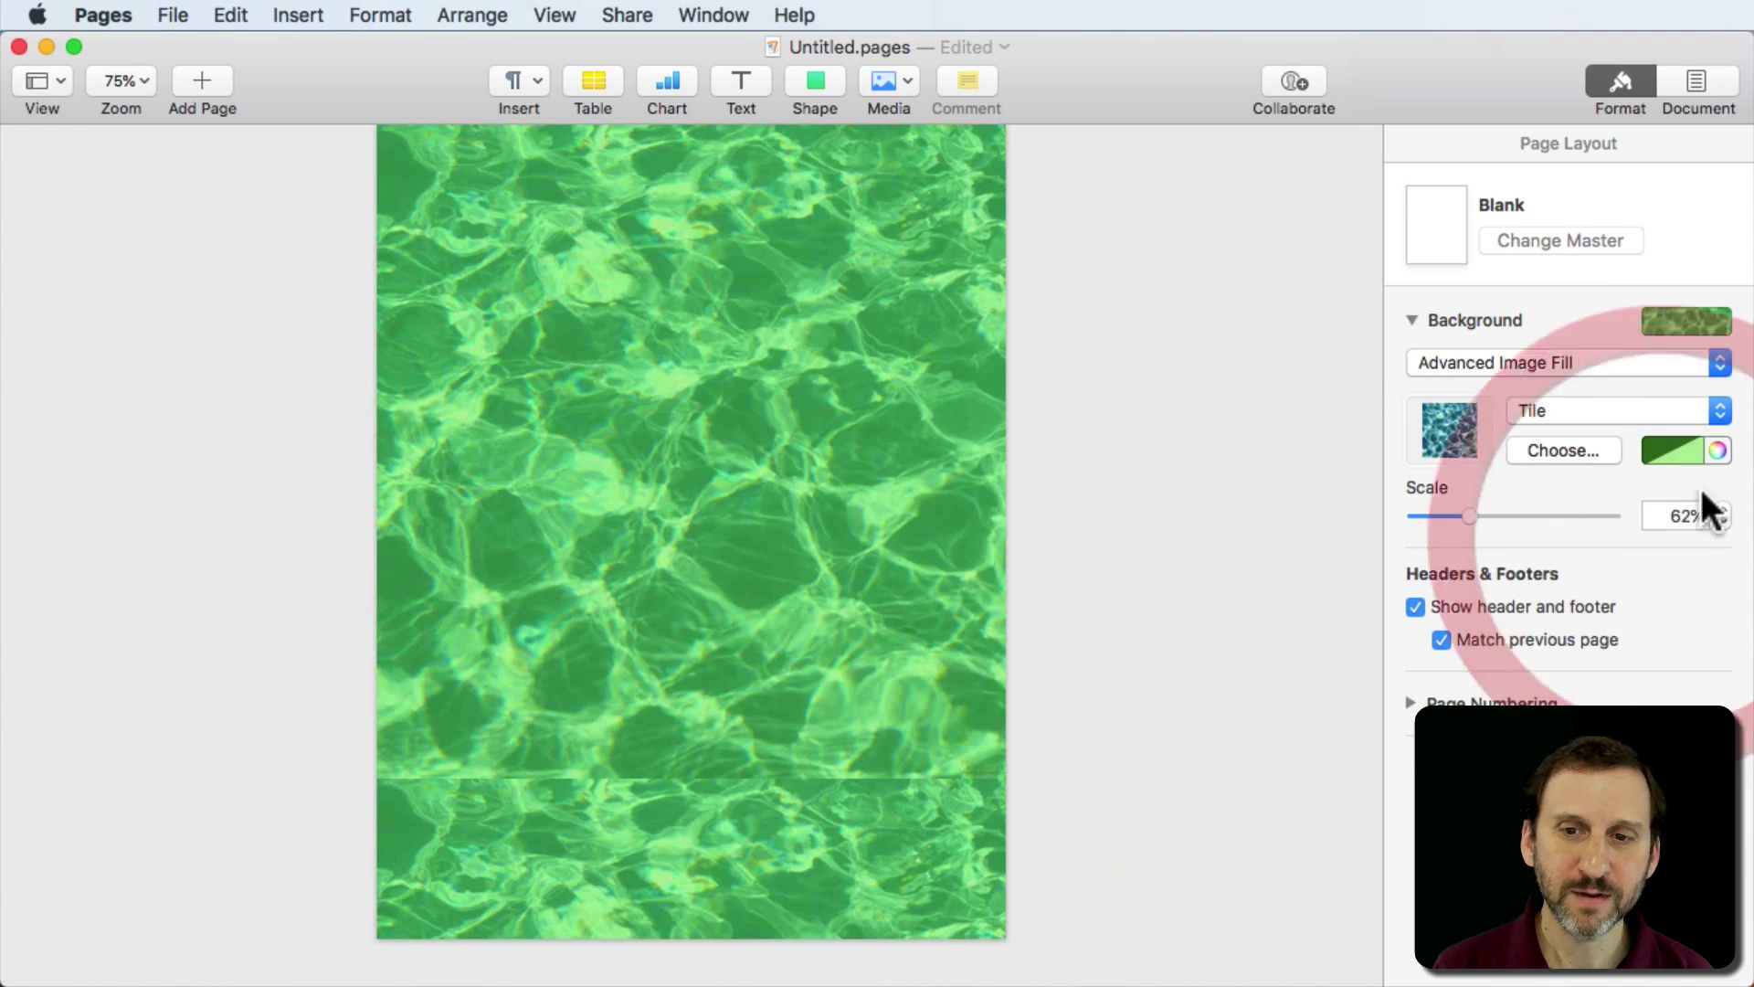
left_click(1693, 450)
left_click(1746, 538)
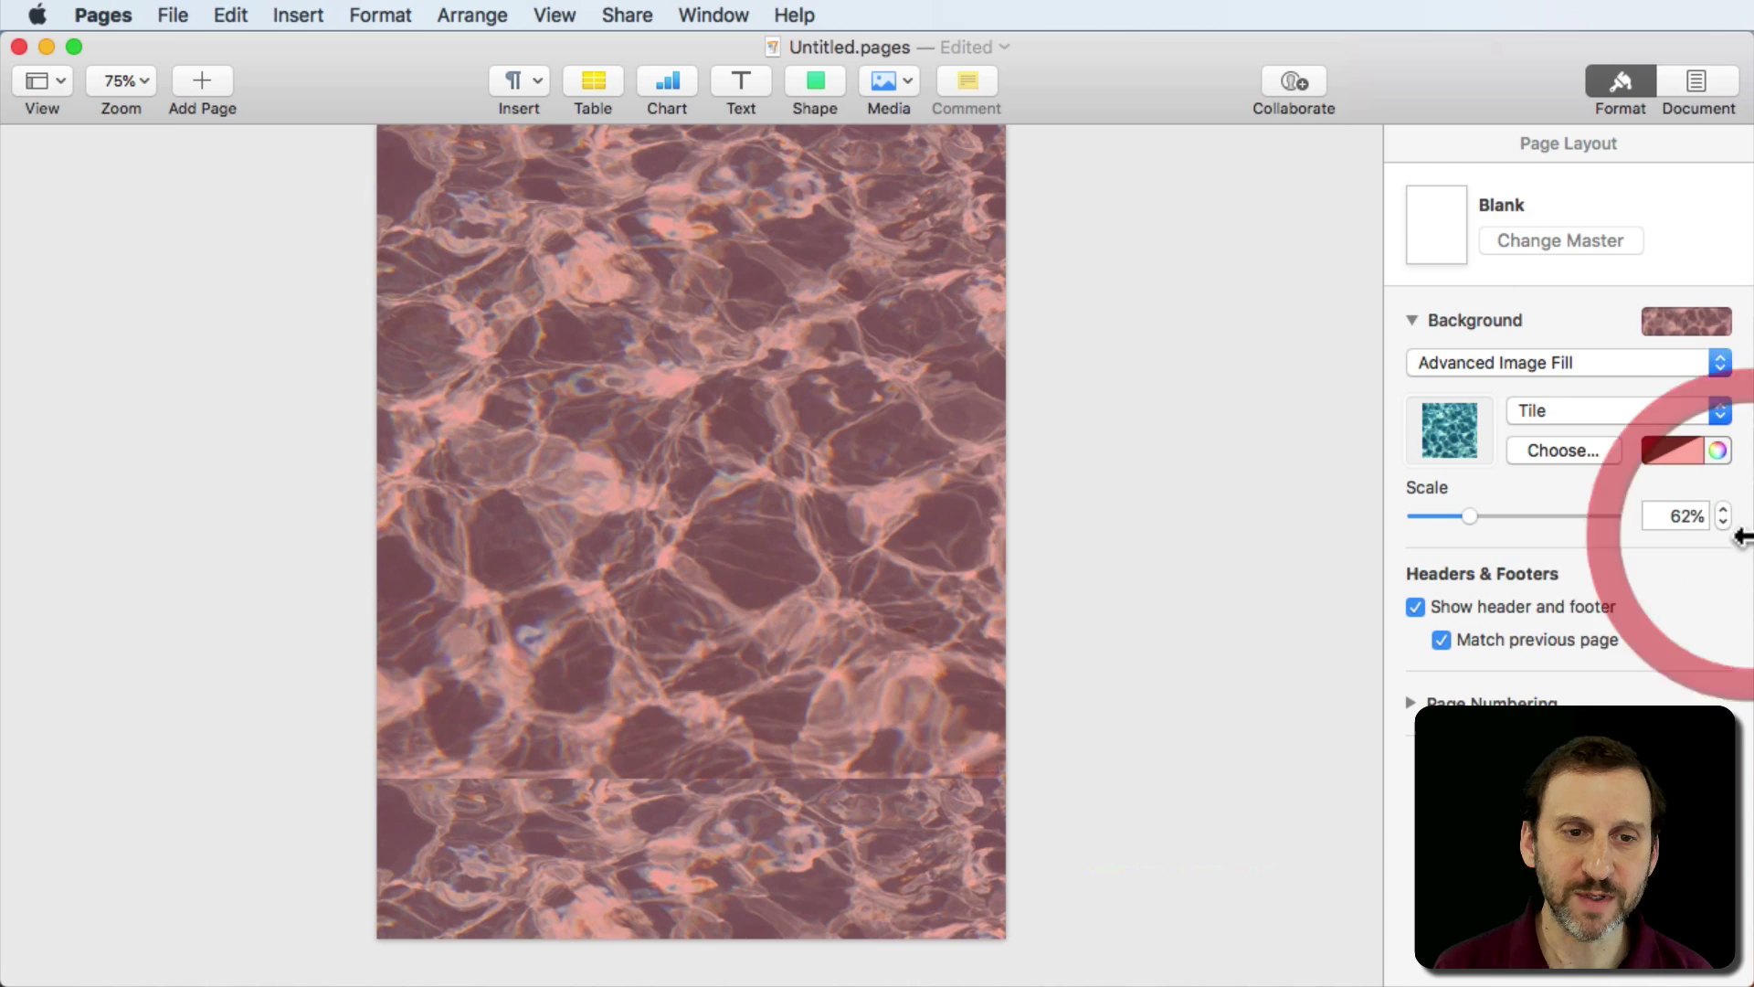